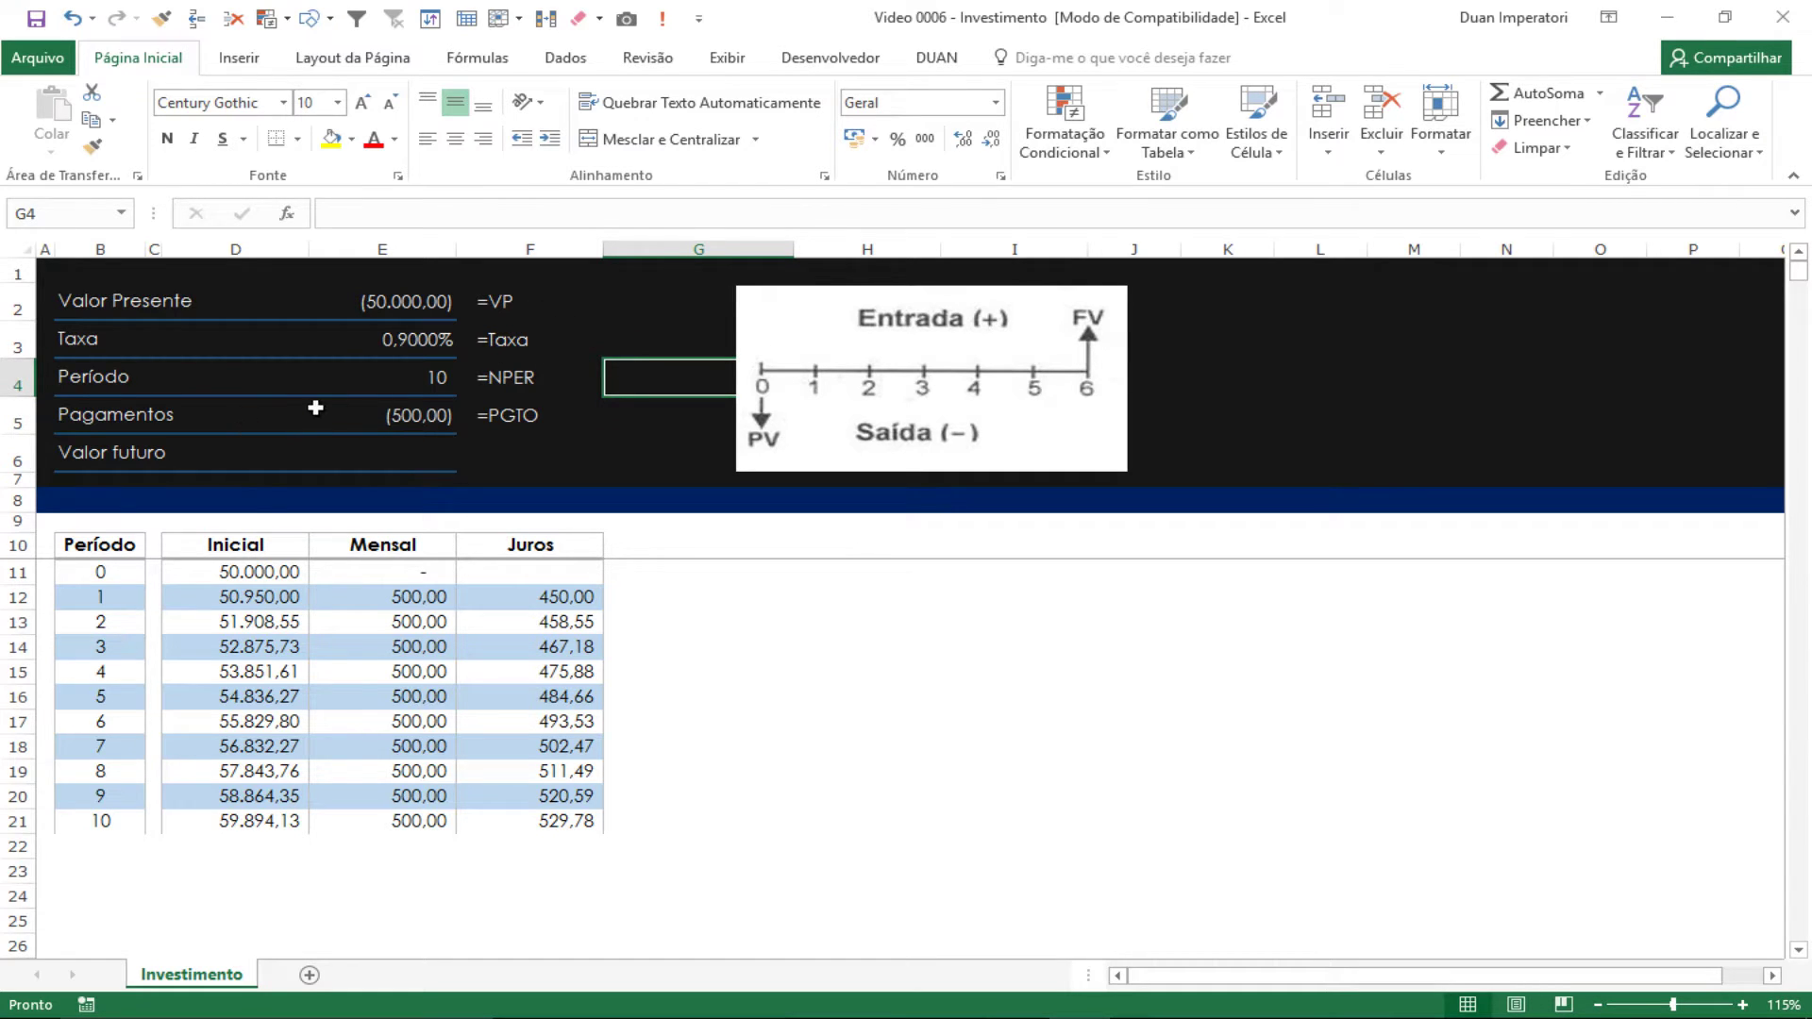
pyautogui.click(631, 336)
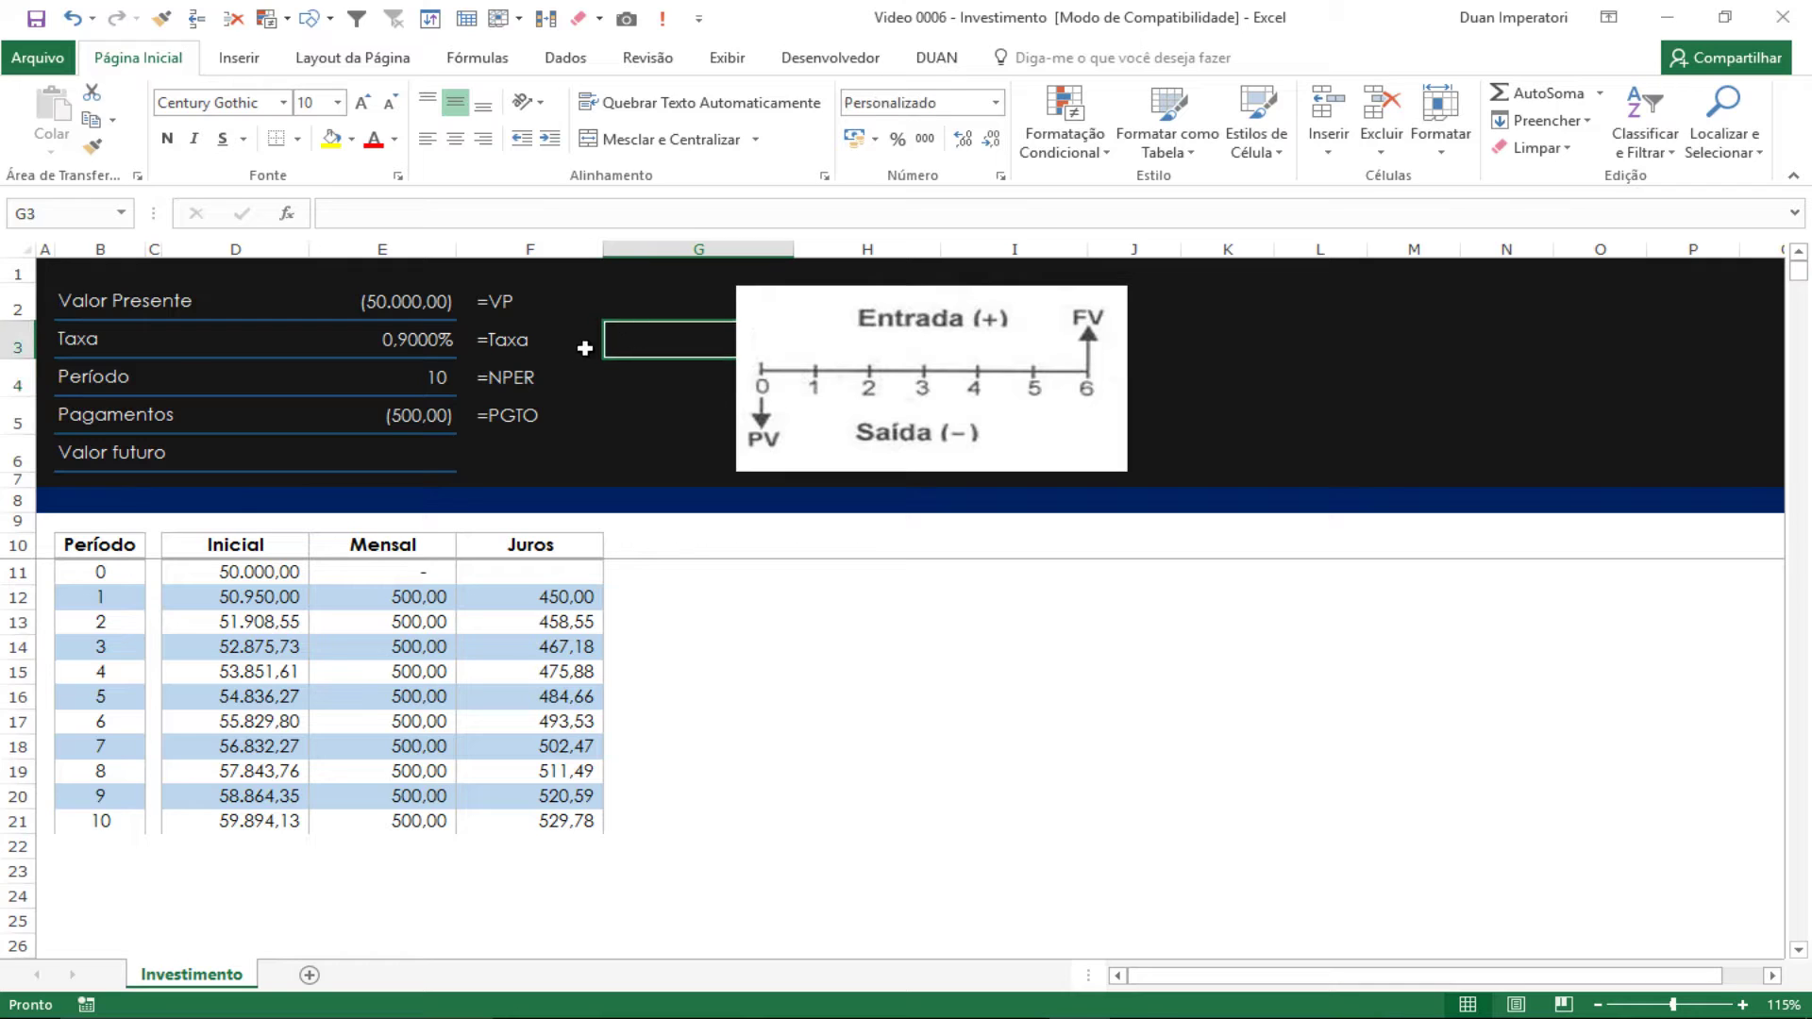
pyautogui.click(379, 462)
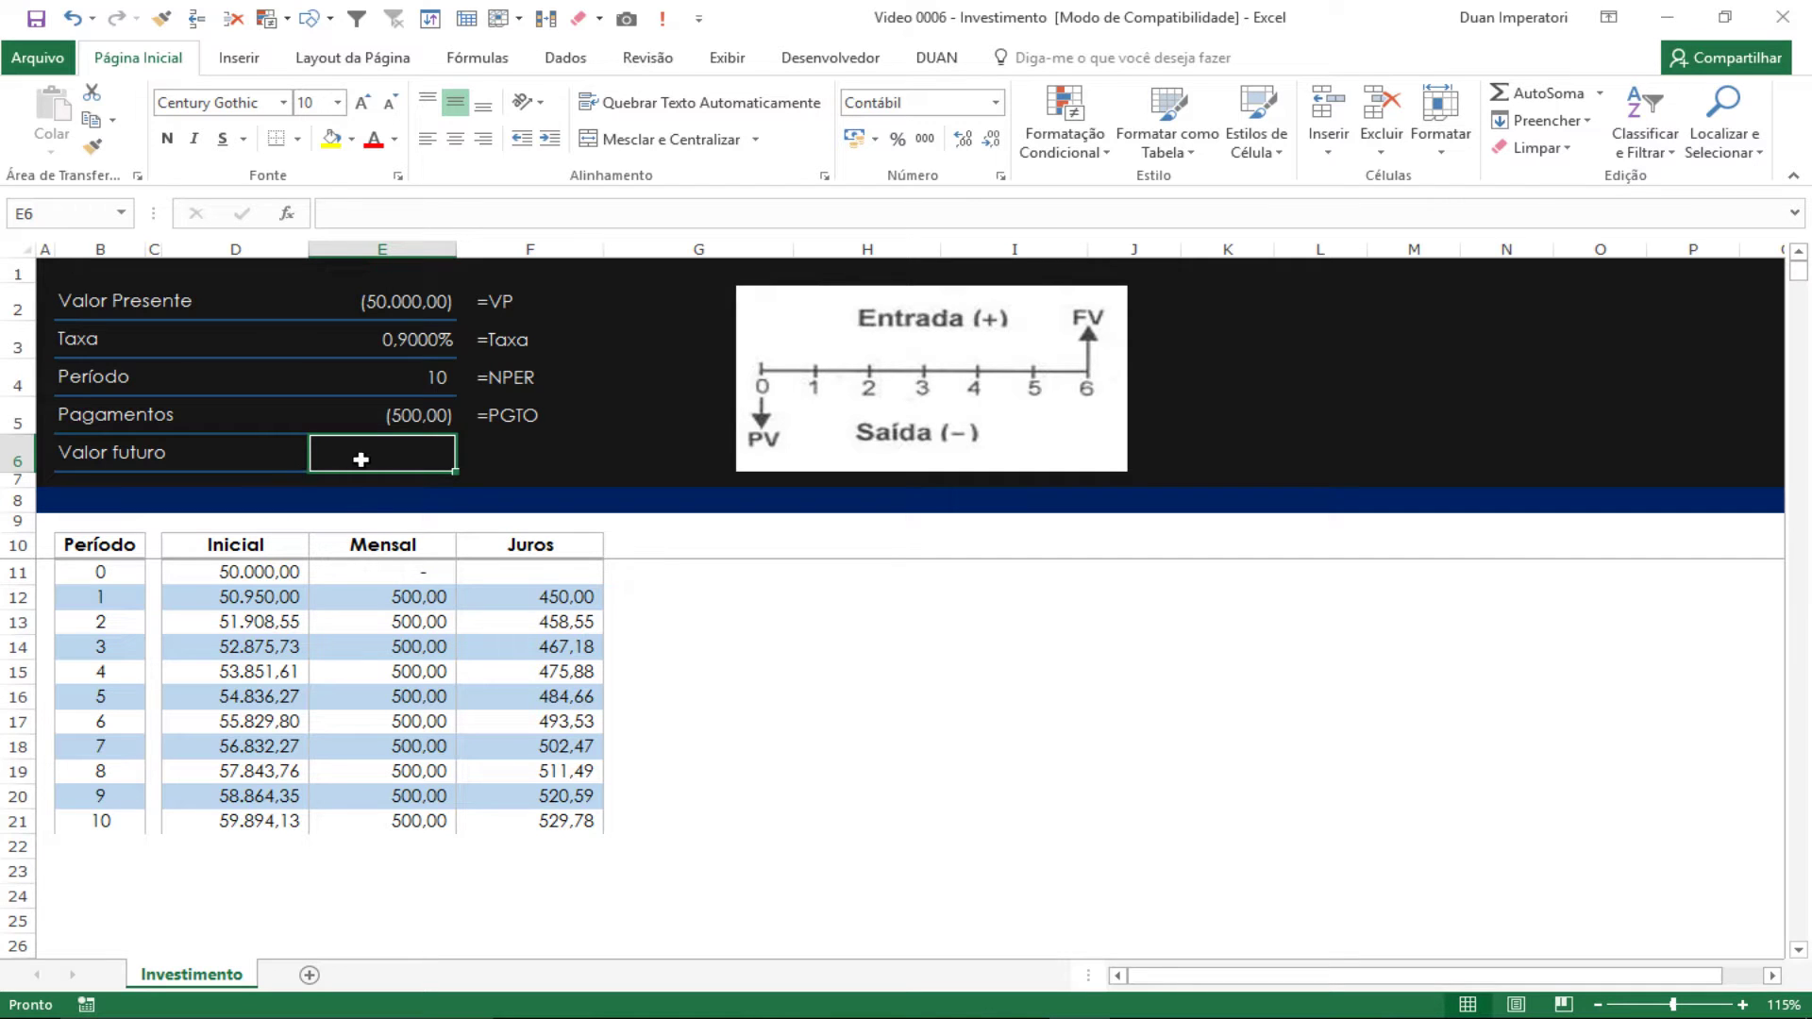
pyautogui.click(639, 356)
pyautogui.click(651, 330)
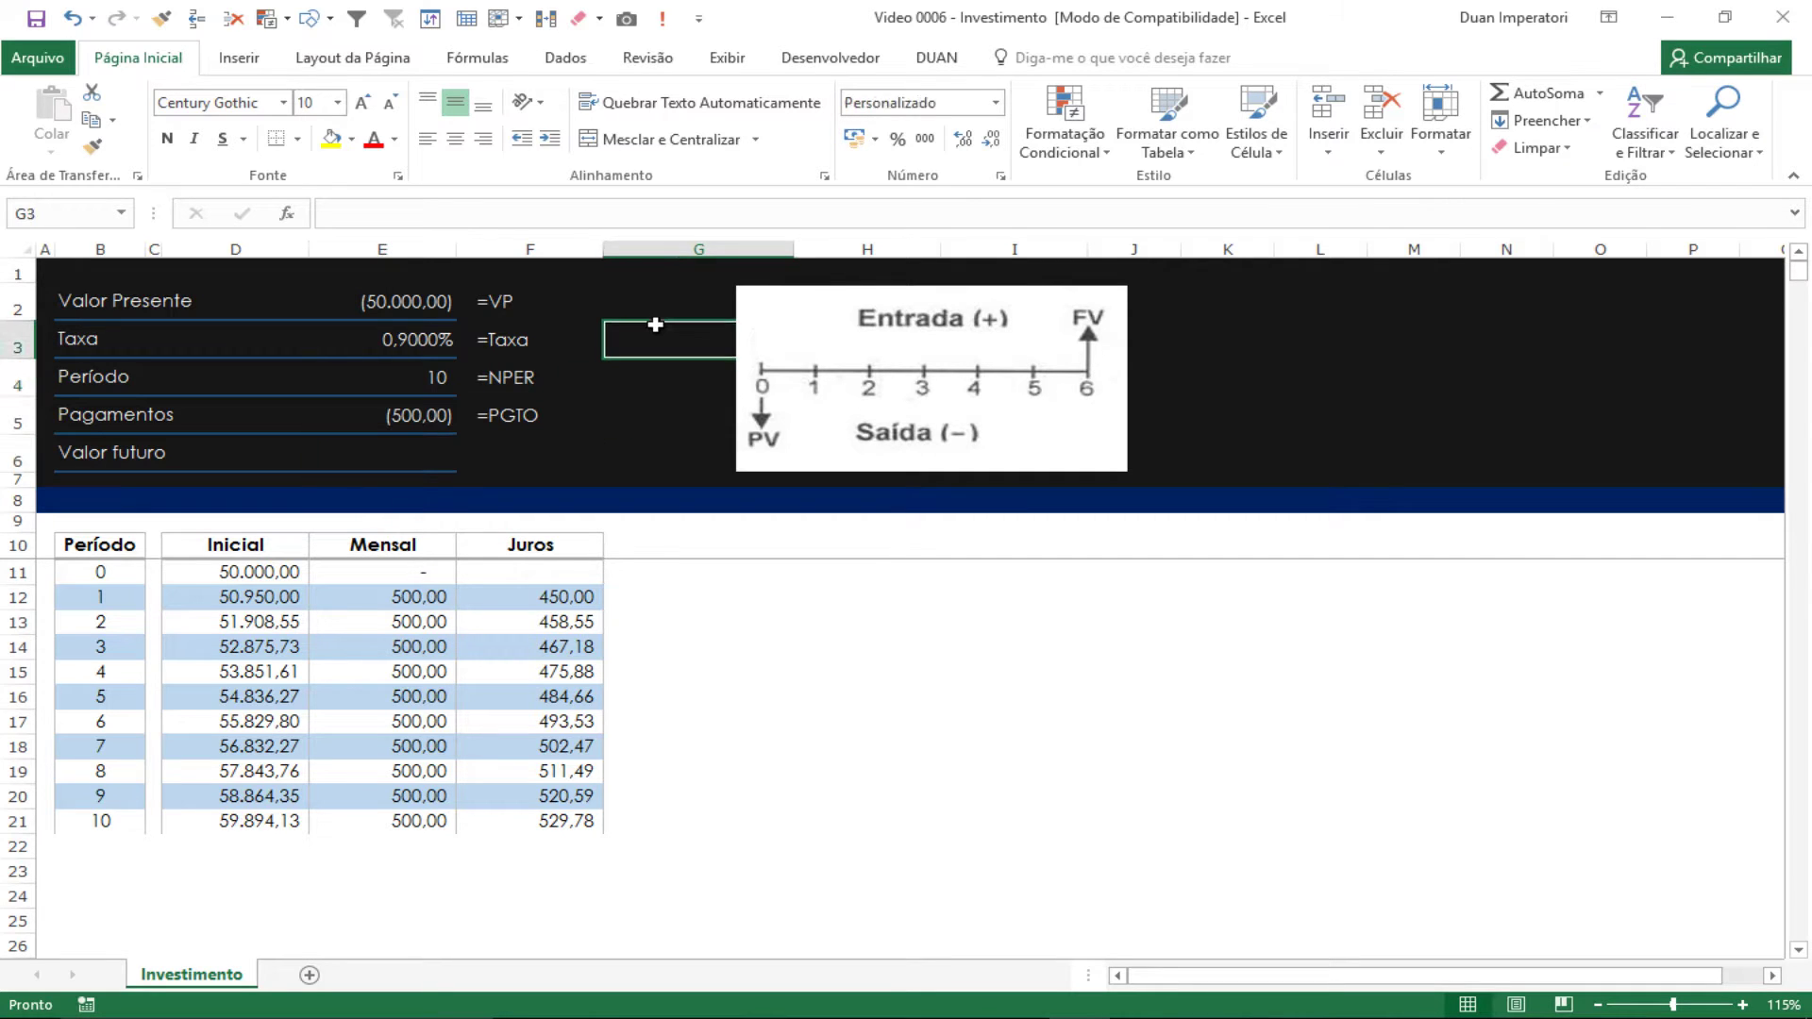
# - Move the cash-flow diagram picture closer to the function labels in column F
pyautogui.click(394, 449)
pyautogui.moveTo(813, 291); pyautogui.dragTo(706, 290)
pyautogui.click(403, 456)
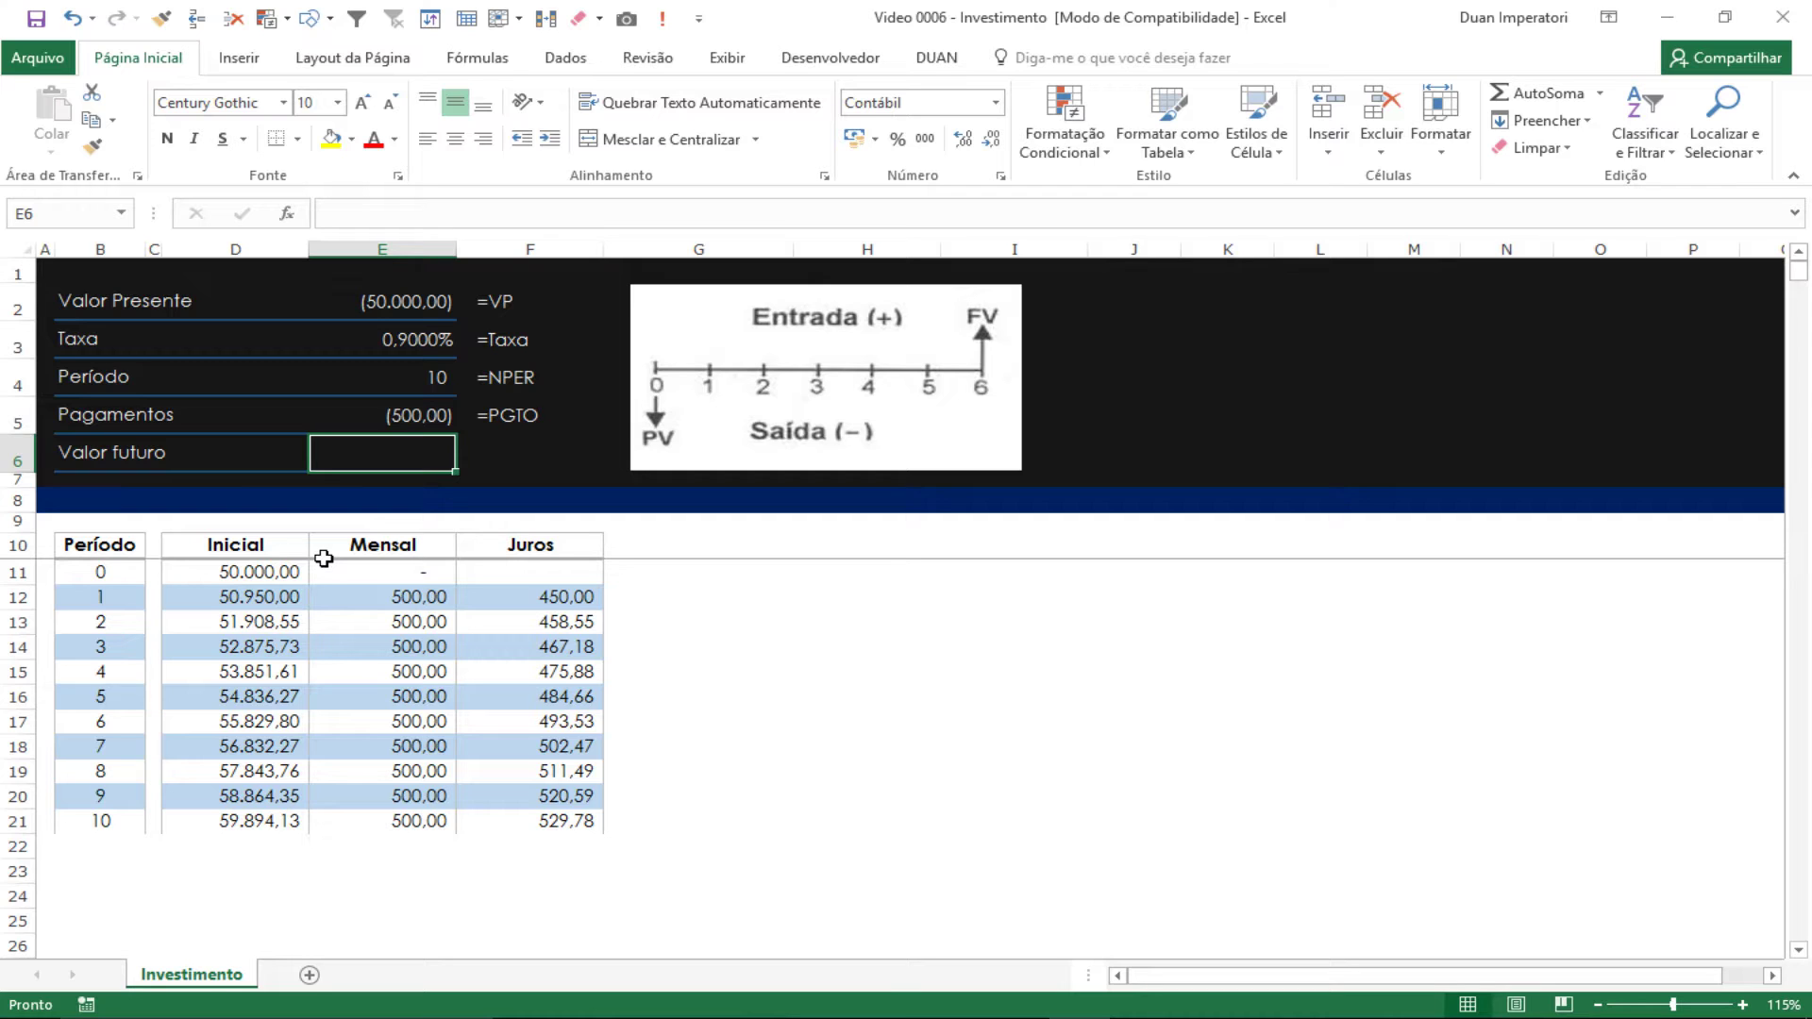
pyautogui.write('=VF(')
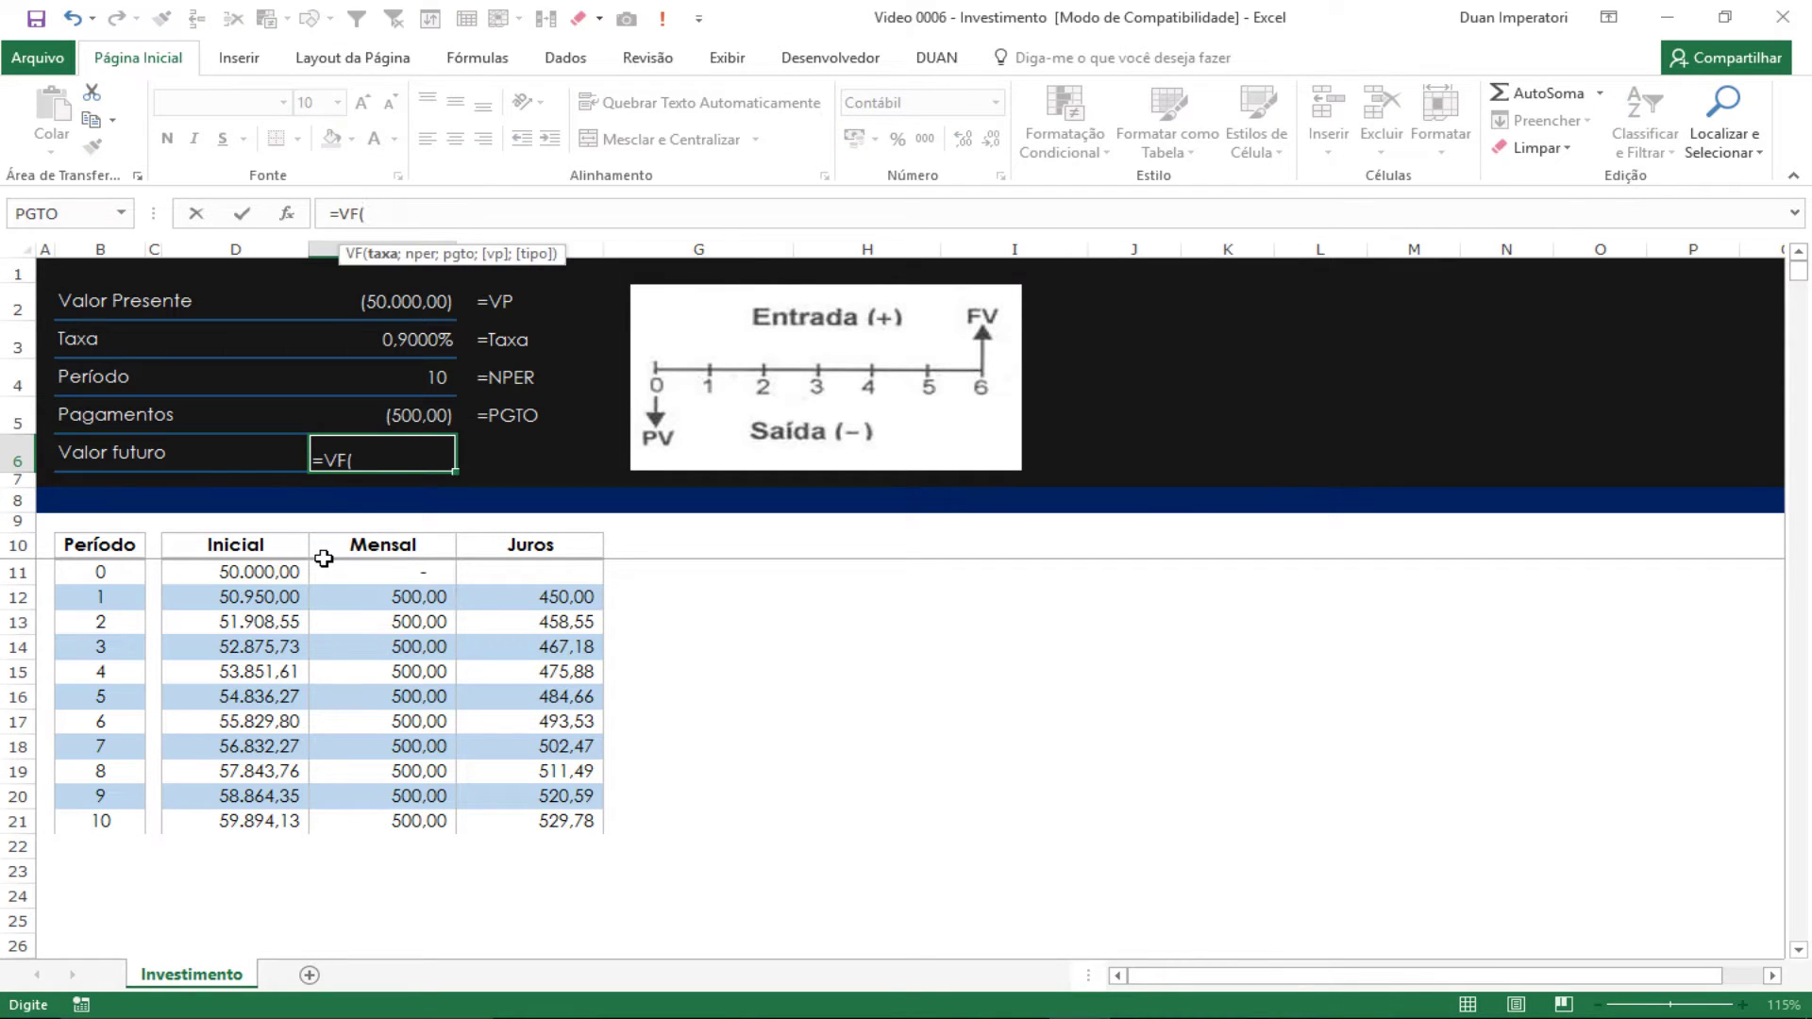
pyautogui.hotkey('ctrl', 'a')
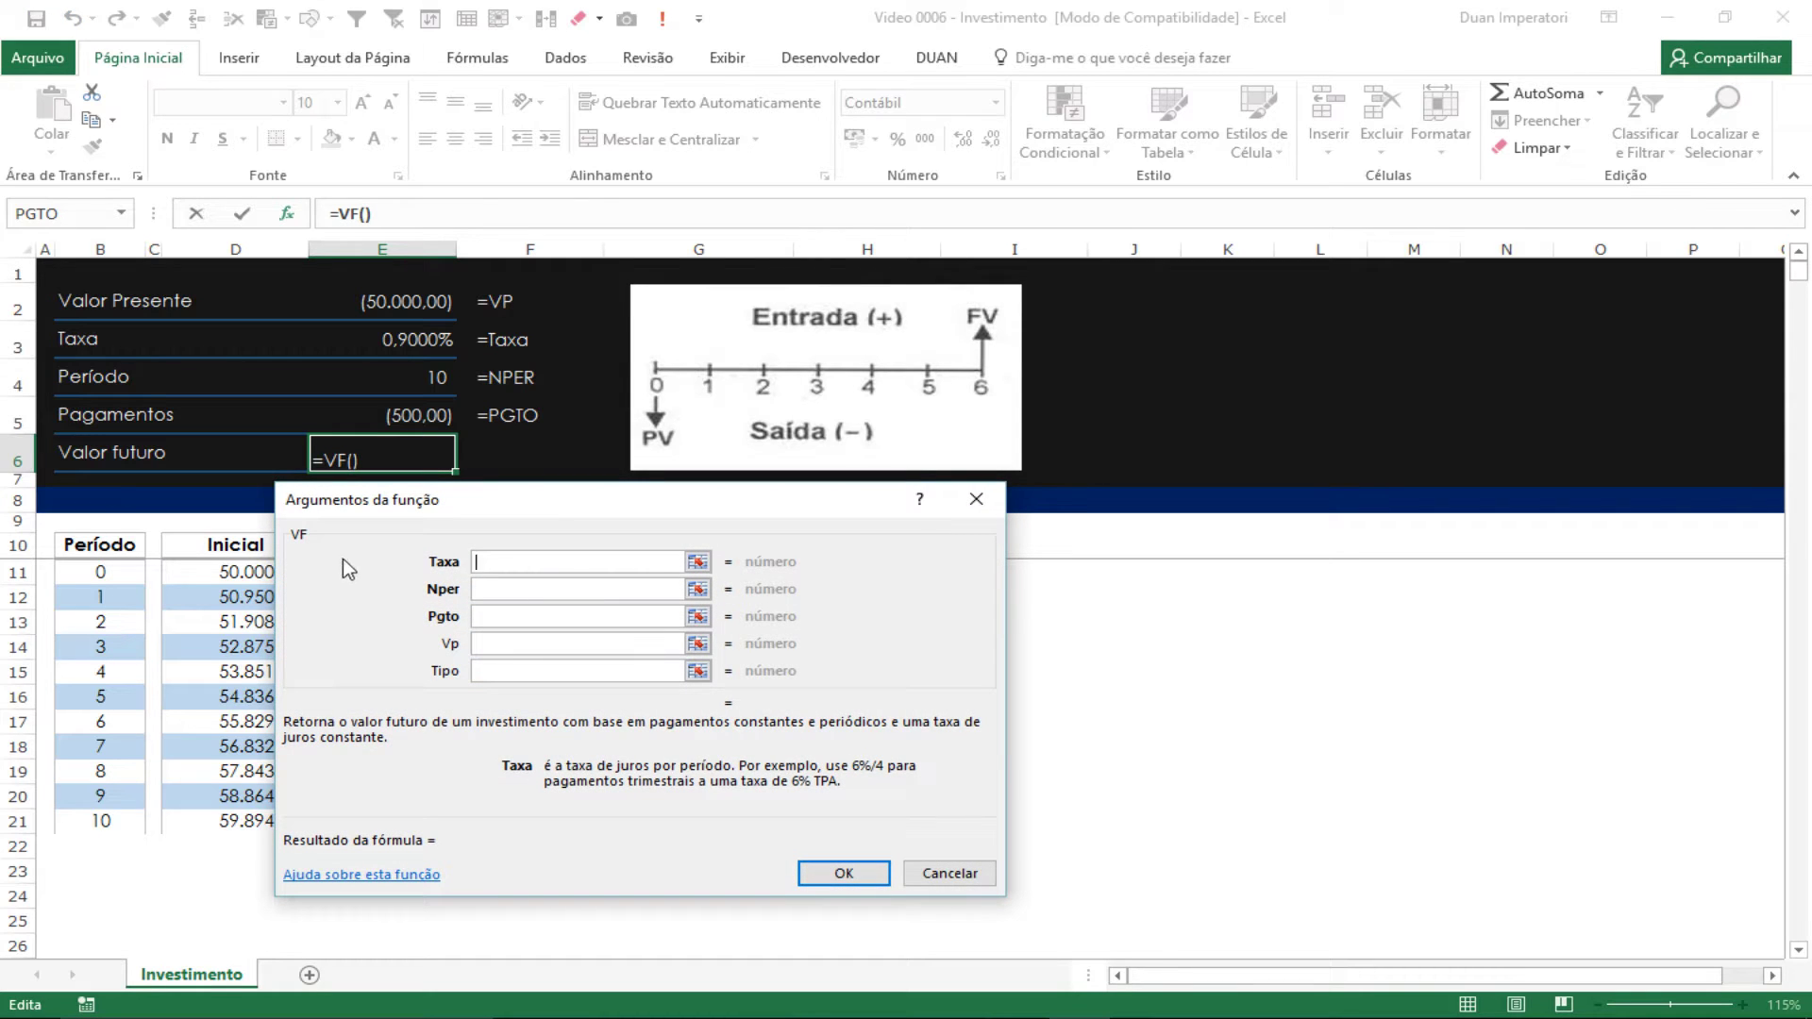
pyautogui.moveTo(542, 504); pyautogui.dragTo(514, 495)
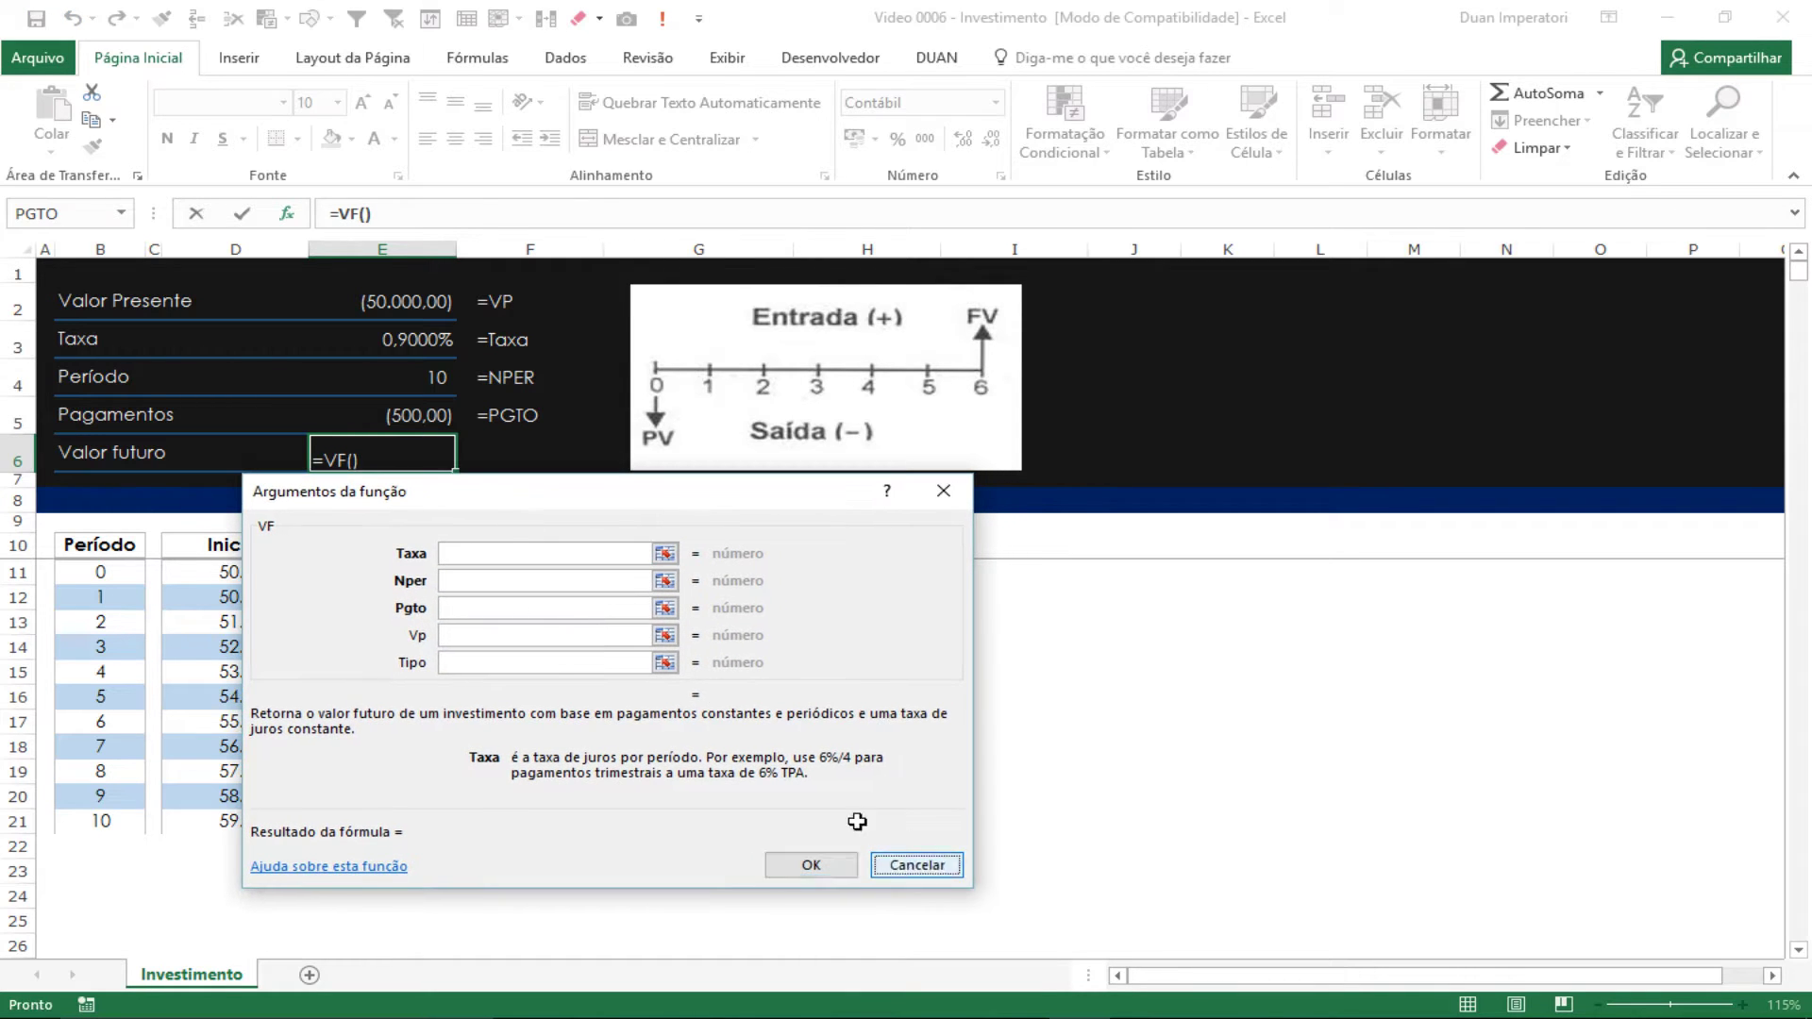
pyautogui.click(923, 864)
# - Start a VF formula in the Valor futuro cell E6 and open its function arguments dialog below the input table
pyautogui.write('=VF(')
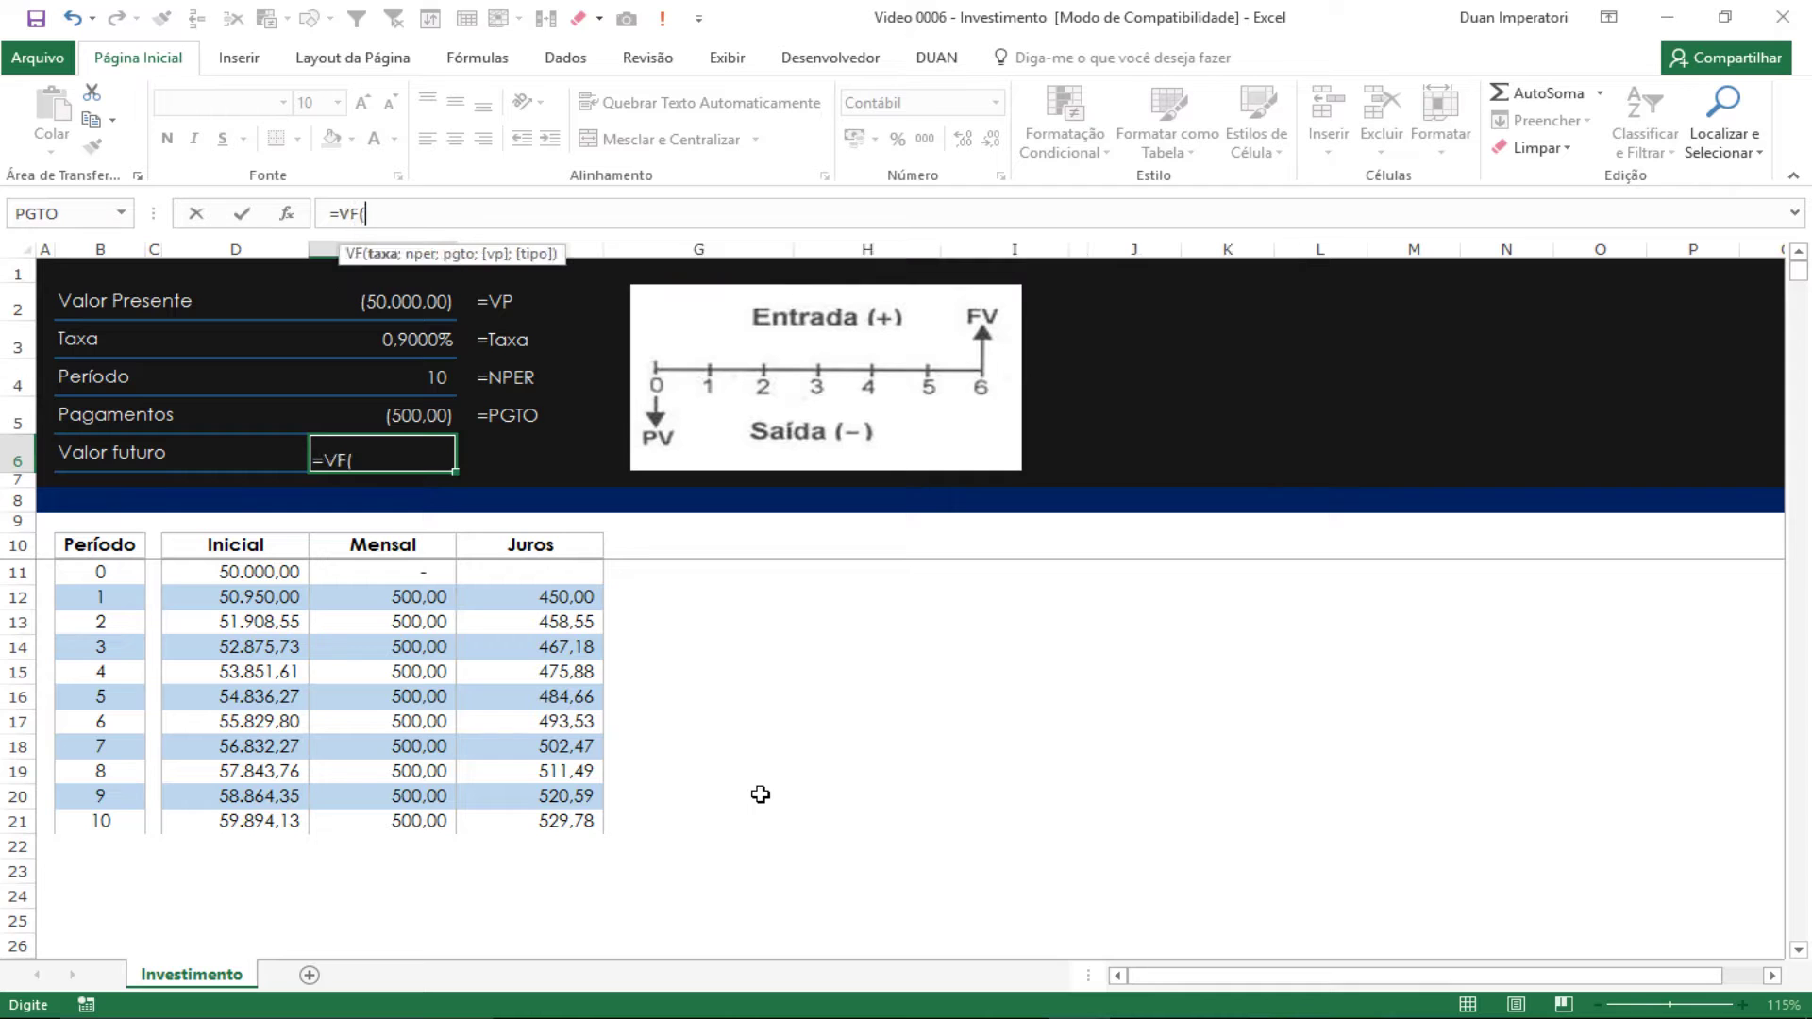
pyautogui.click(288, 213)
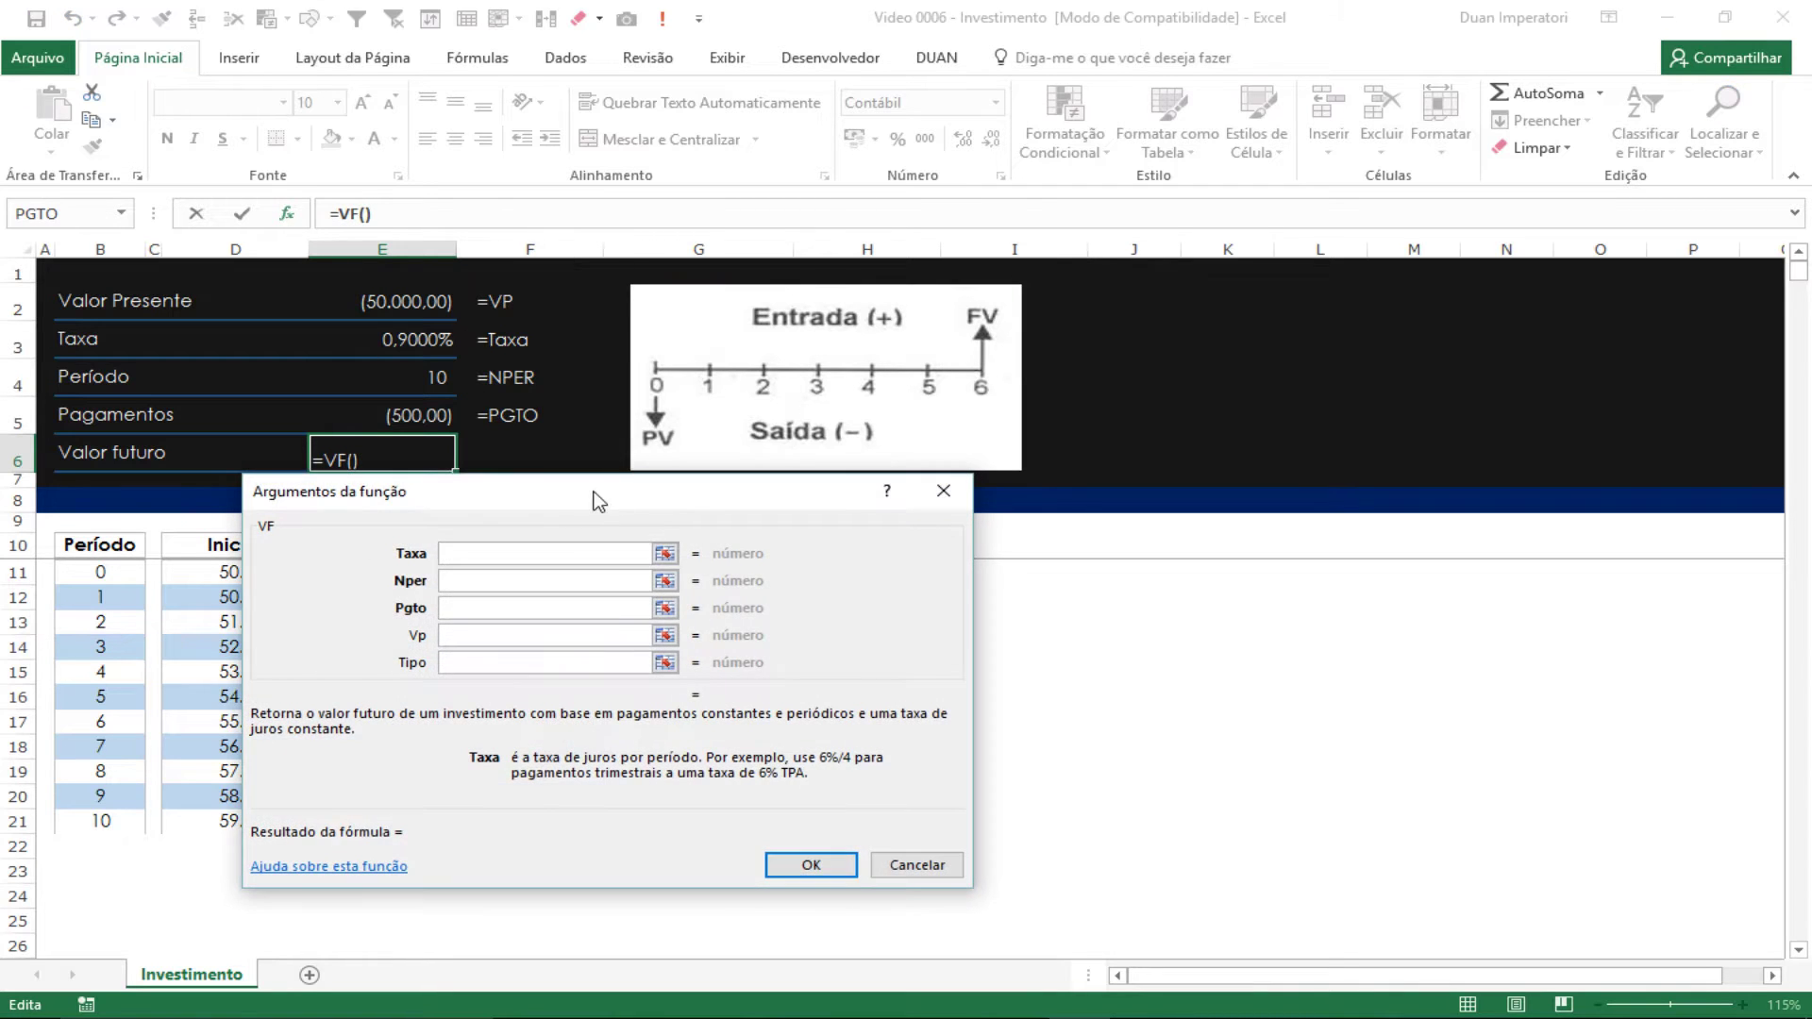
pyautogui.moveTo(594, 498); pyautogui.dragTo(542, 501)
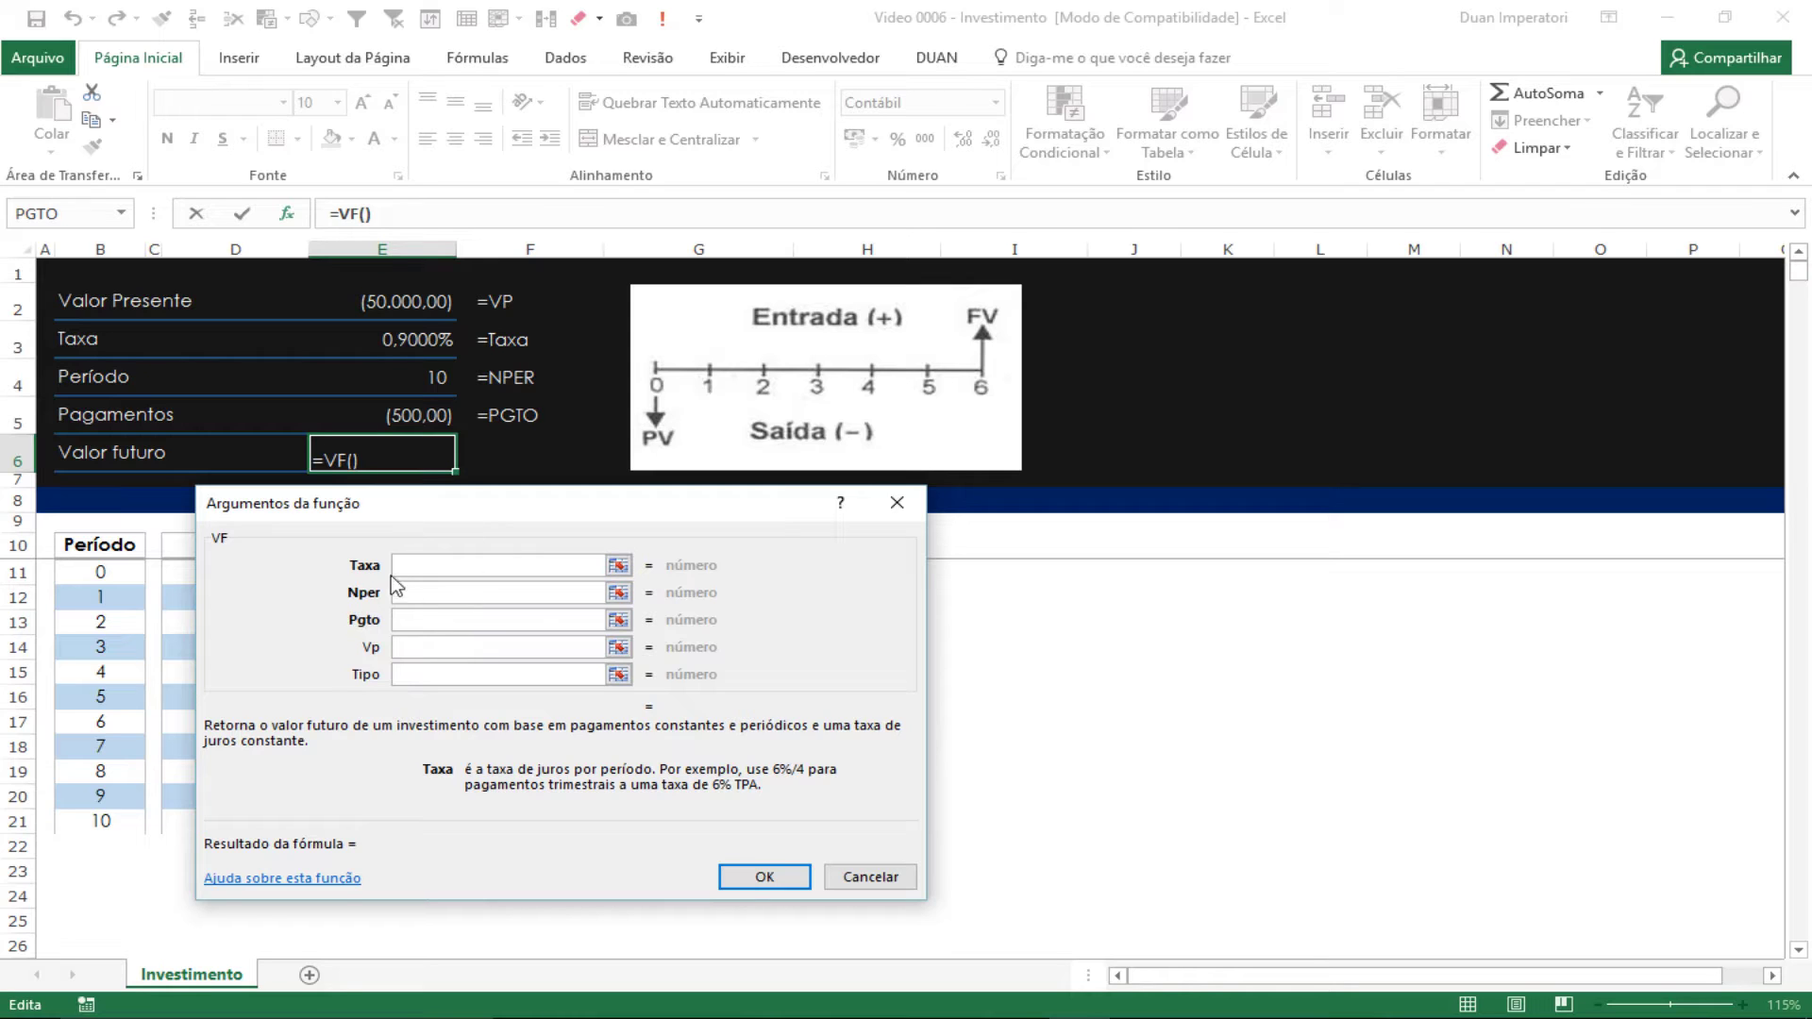
# - Review the descriptions of the VF function's Nper and Pgto arguments
pyautogui.click(421, 592)
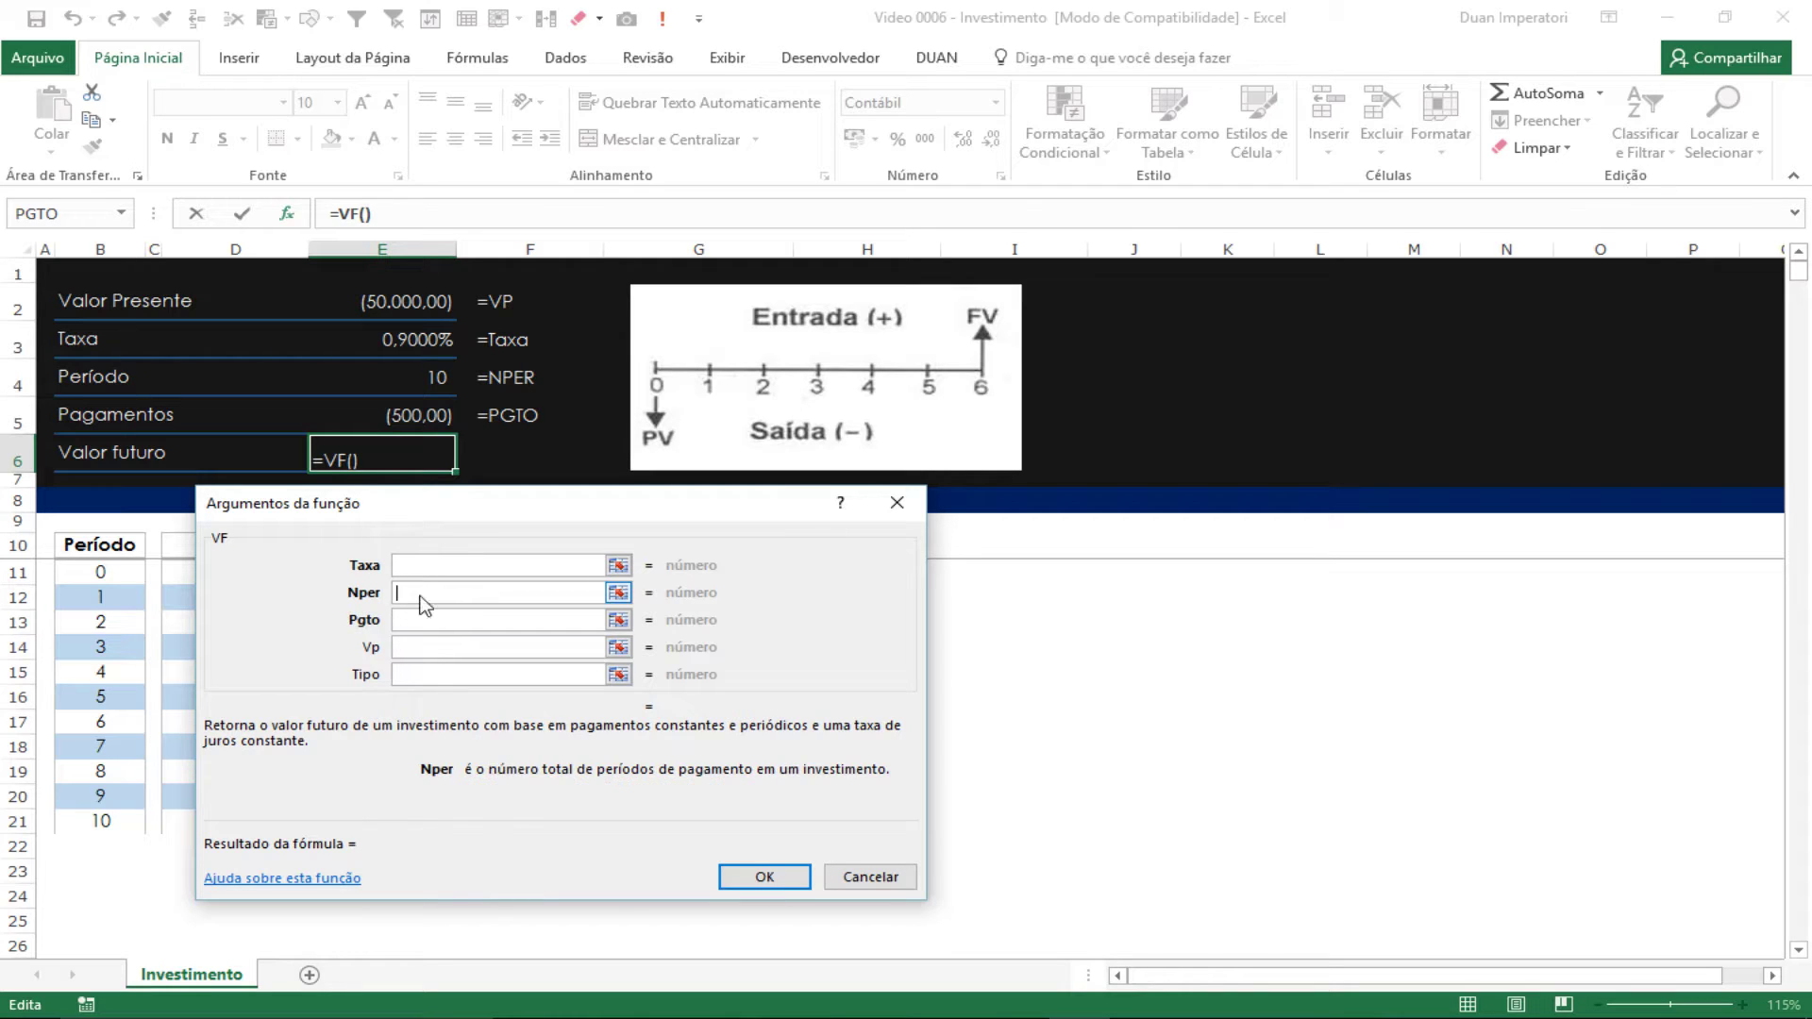
pyautogui.press('Tab')
pyautogui.press('Tab')
pyautogui.press('Tab')
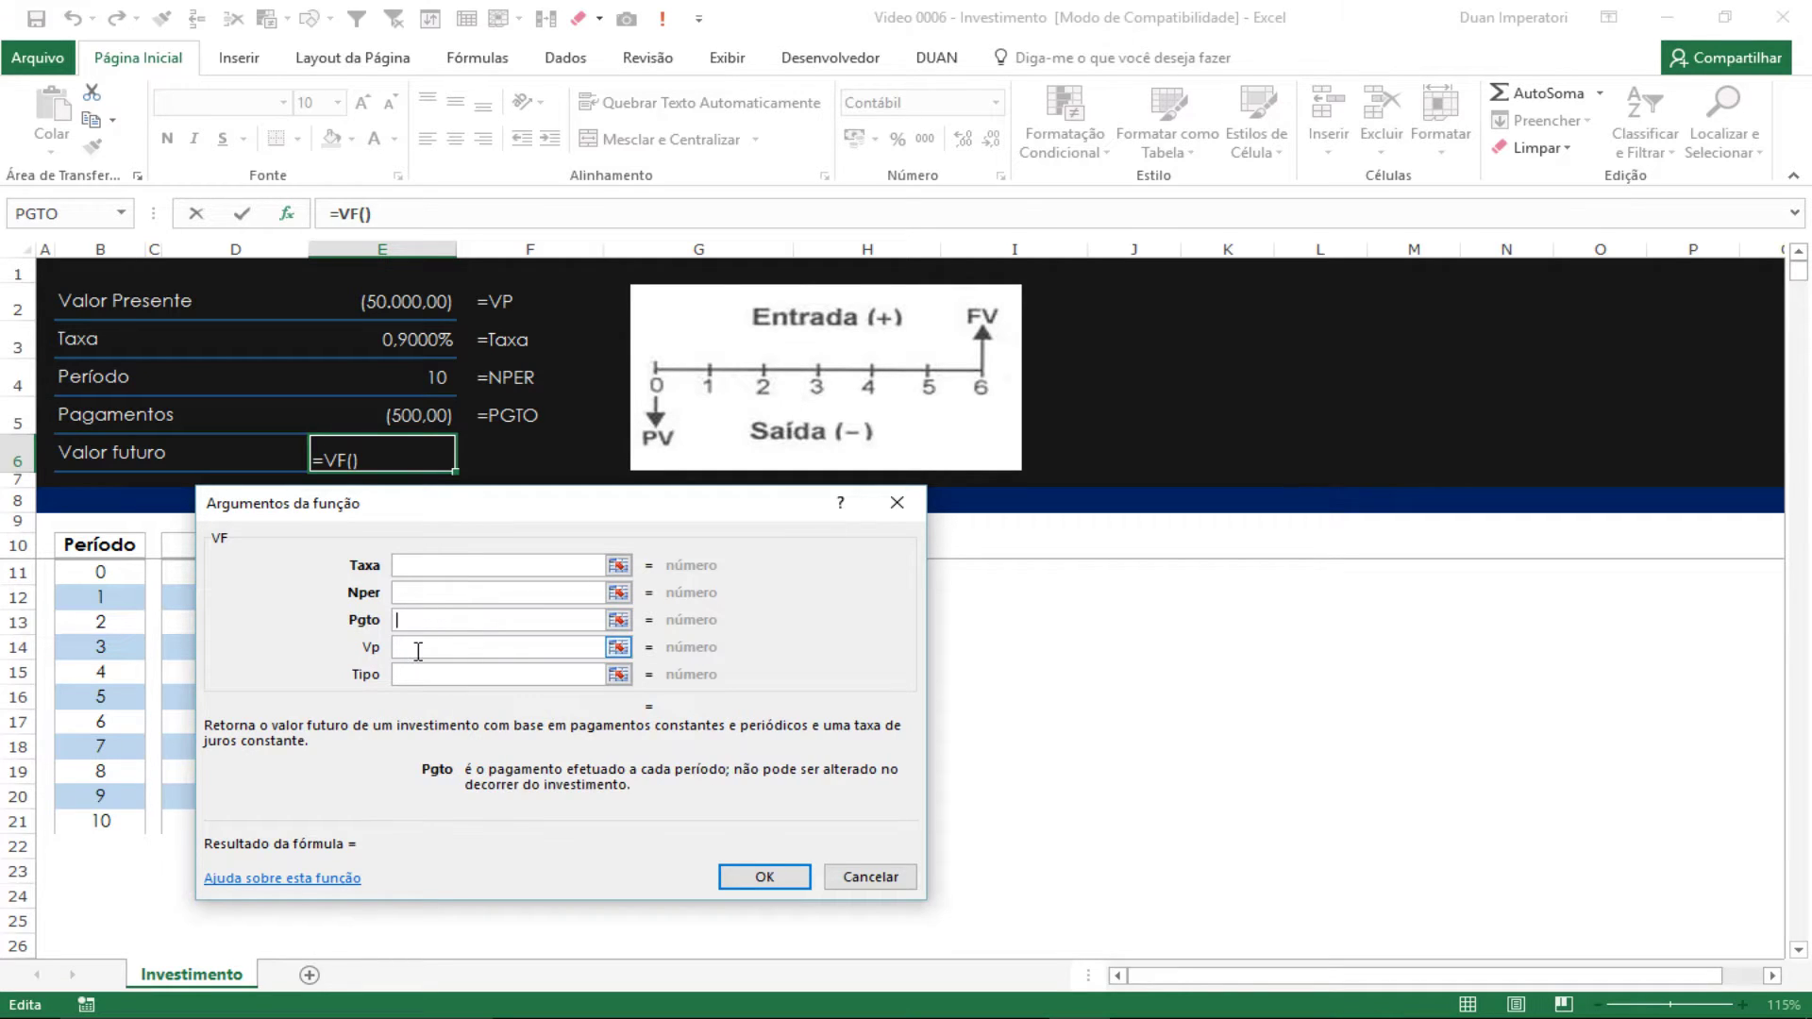
# - Set the VF function's Taxa argument to cell E3 and its Nper argument to cell E4
pyautogui.click(408, 563)
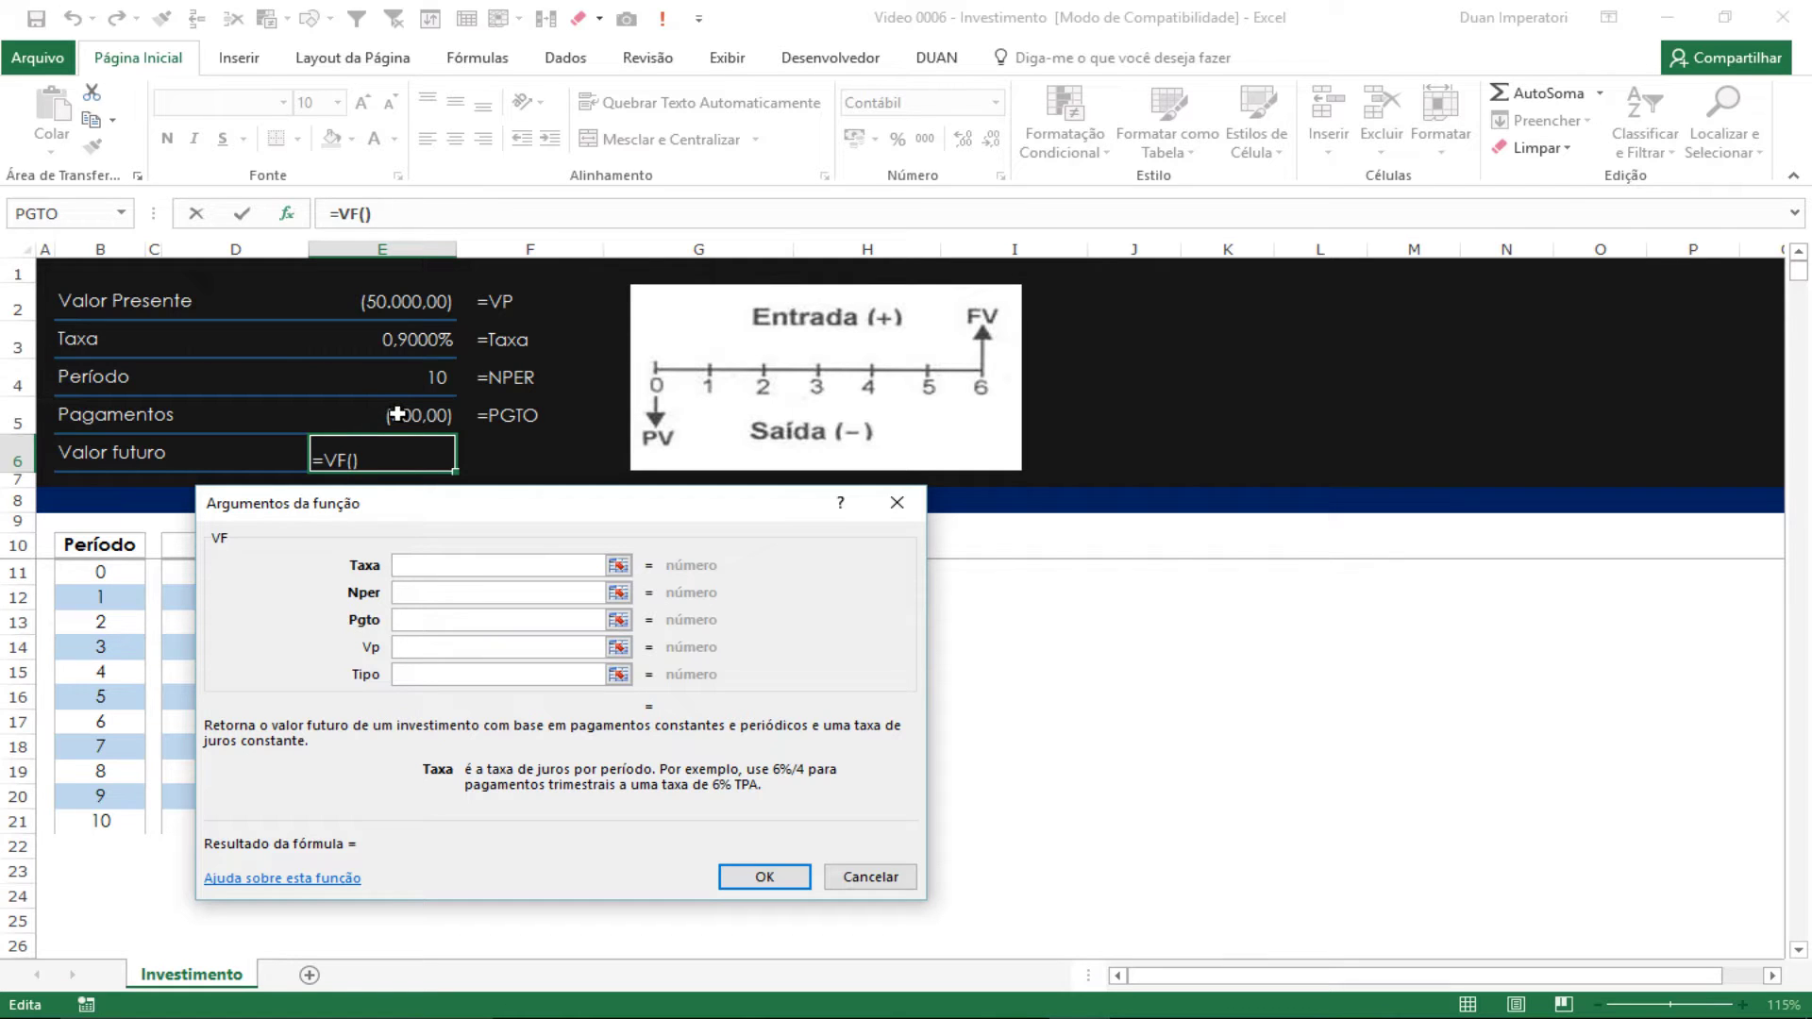
pyautogui.moveTo(441, 509); pyautogui.dragTo(415, 508)
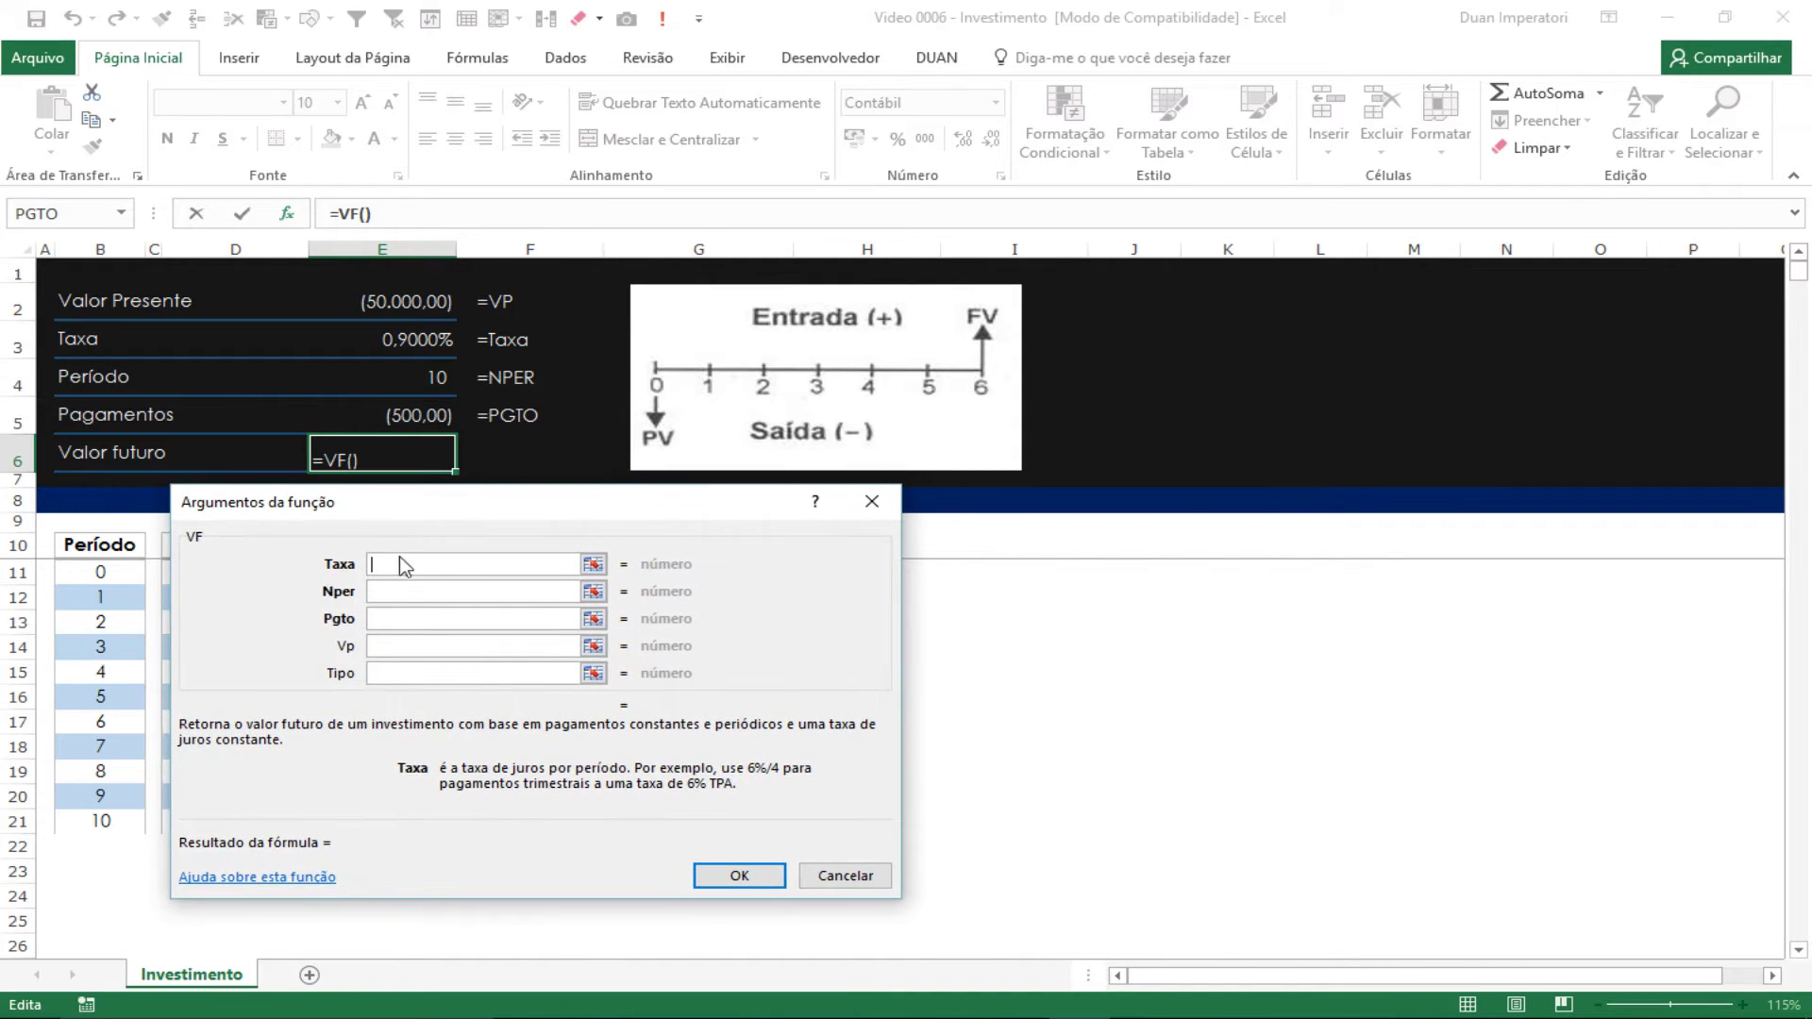
pyautogui.click(390, 339)
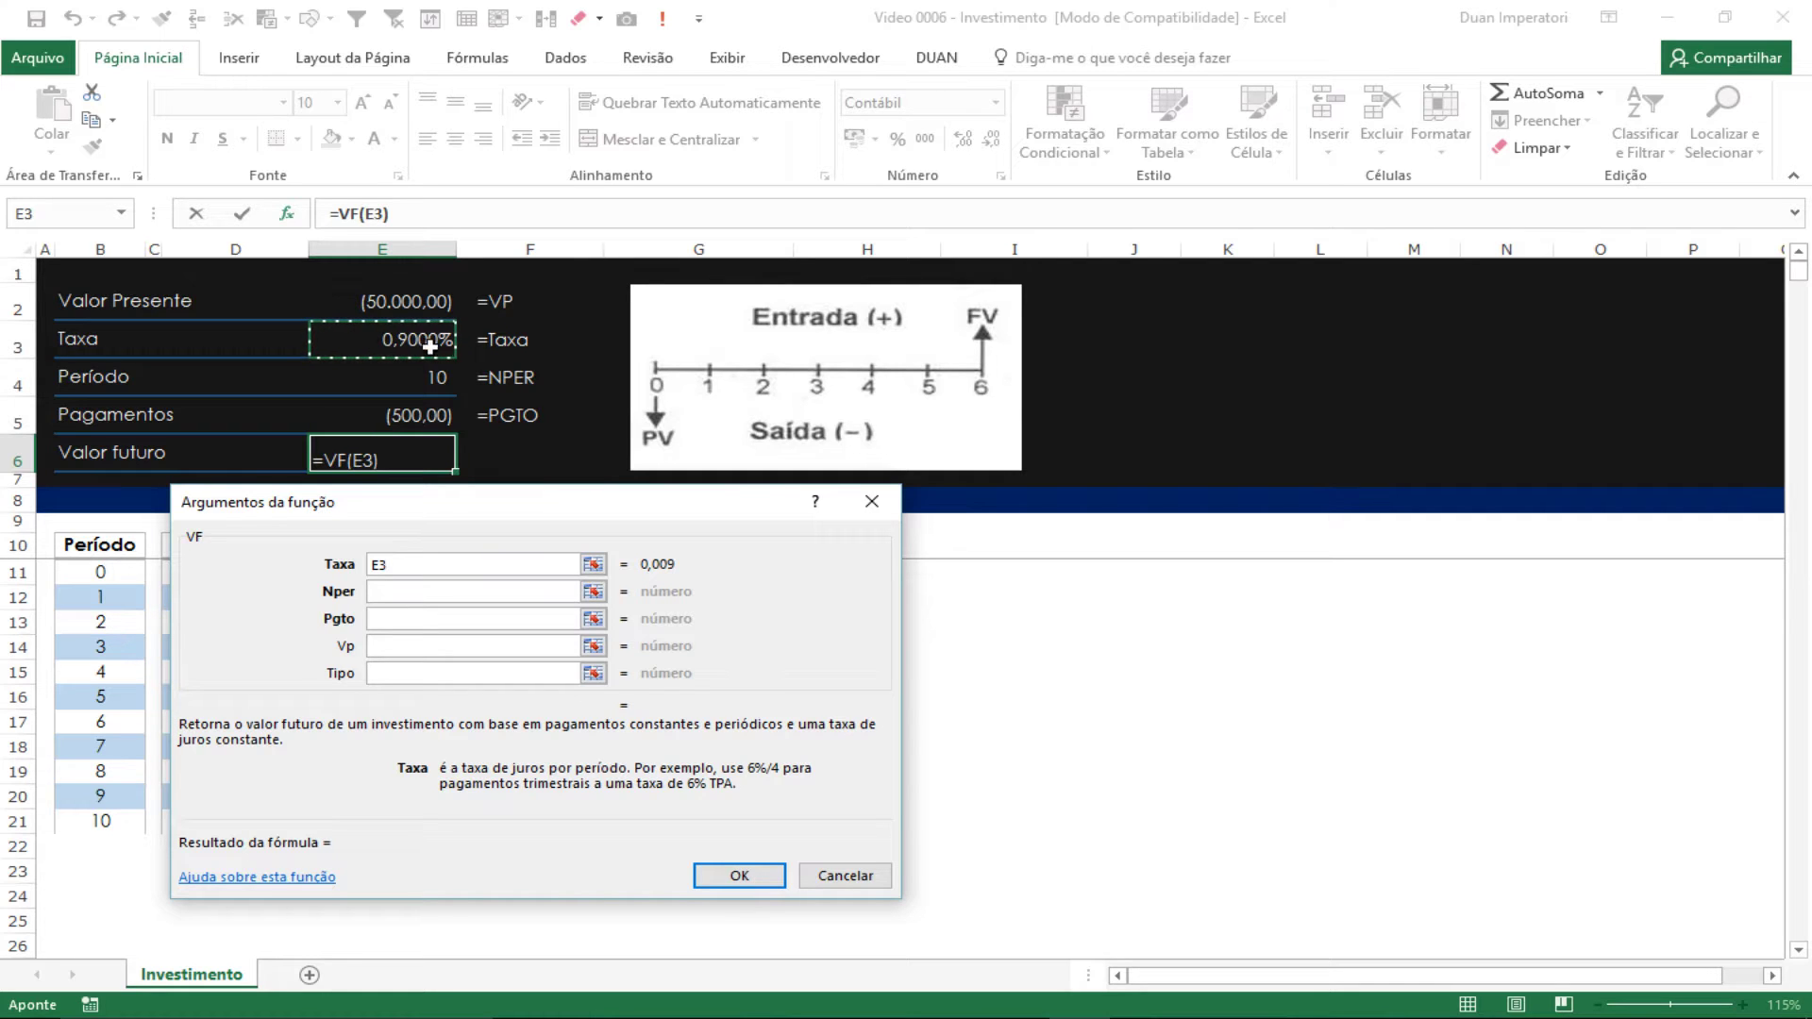
pyautogui.click(412, 593)
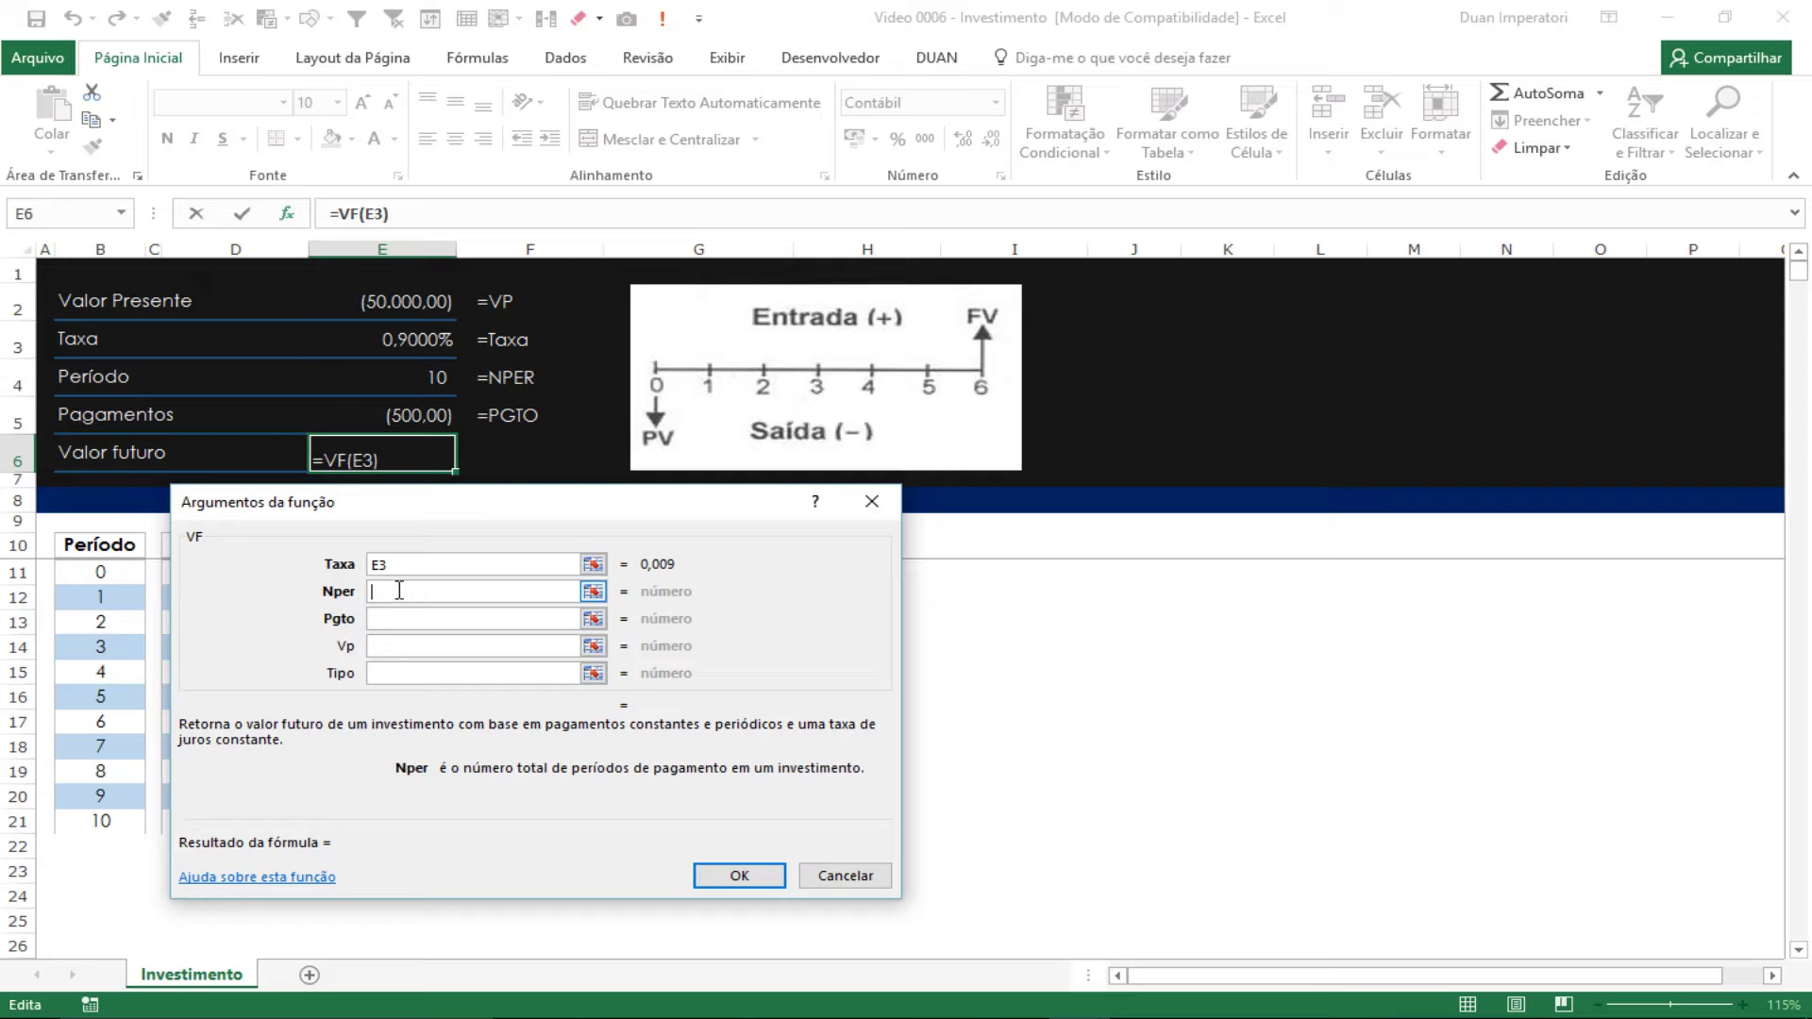
pyautogui.click(395, 383)
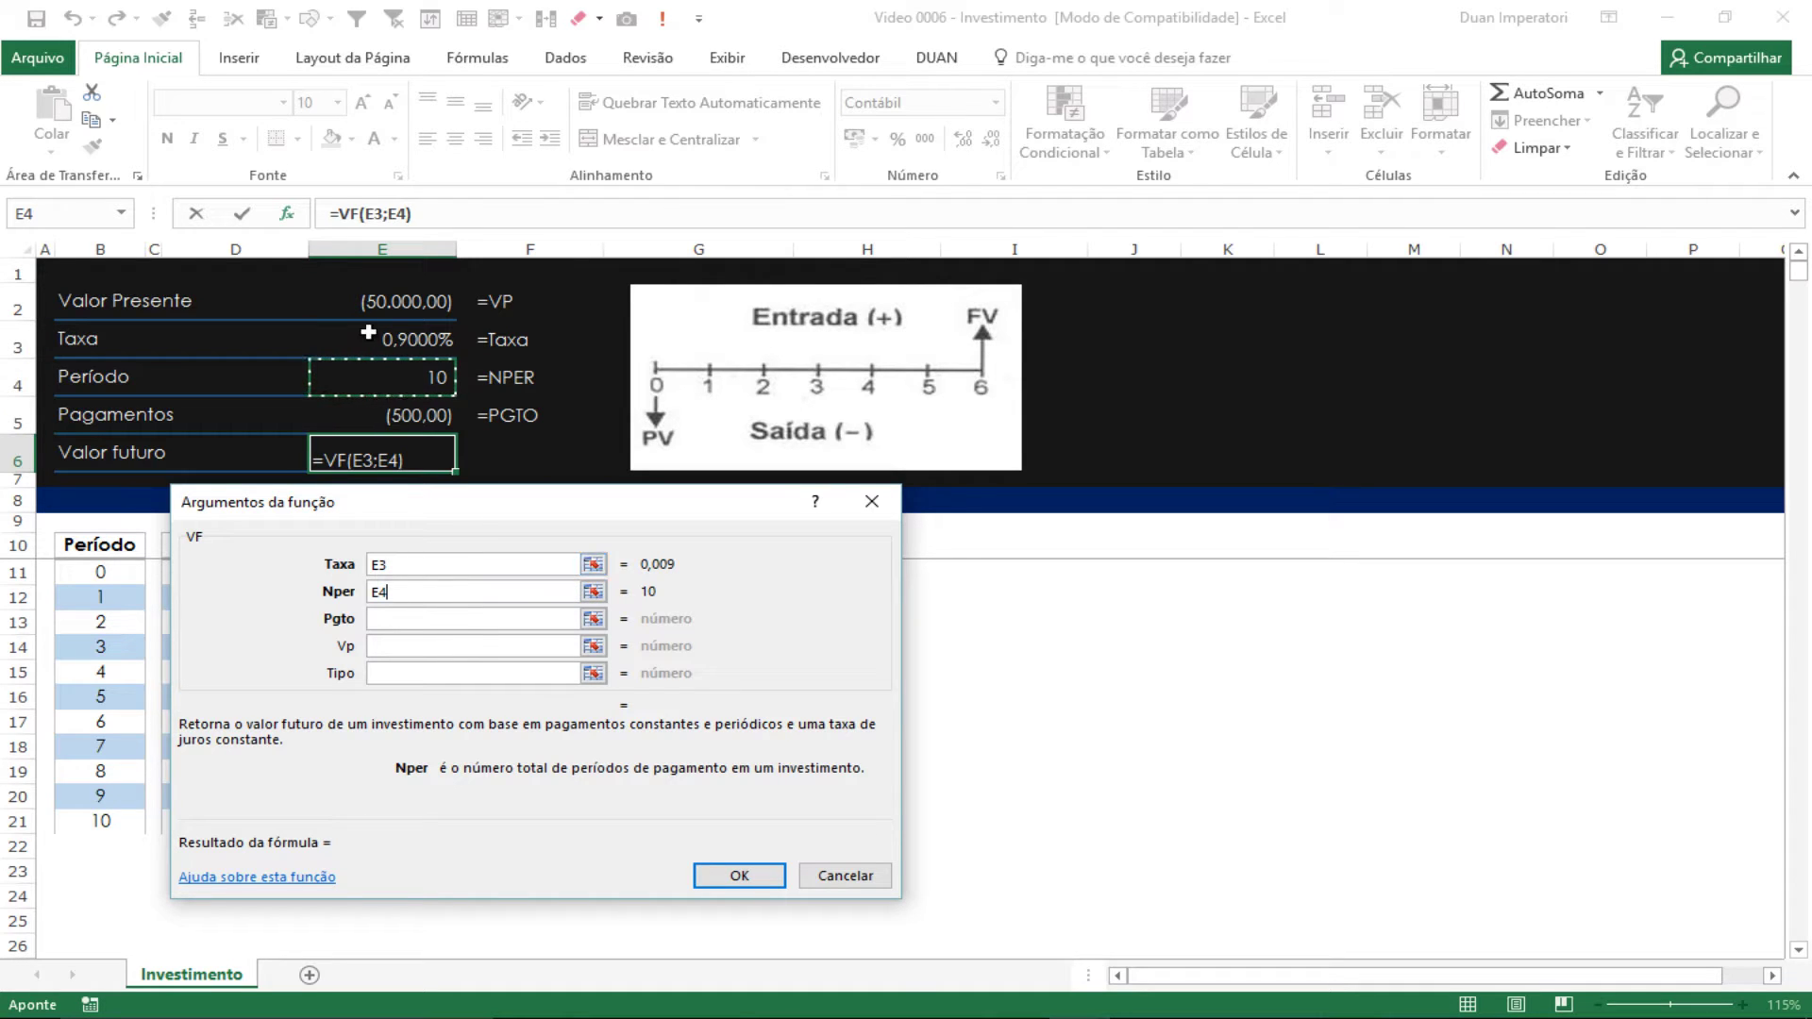
pyautogui.click(420, 593)
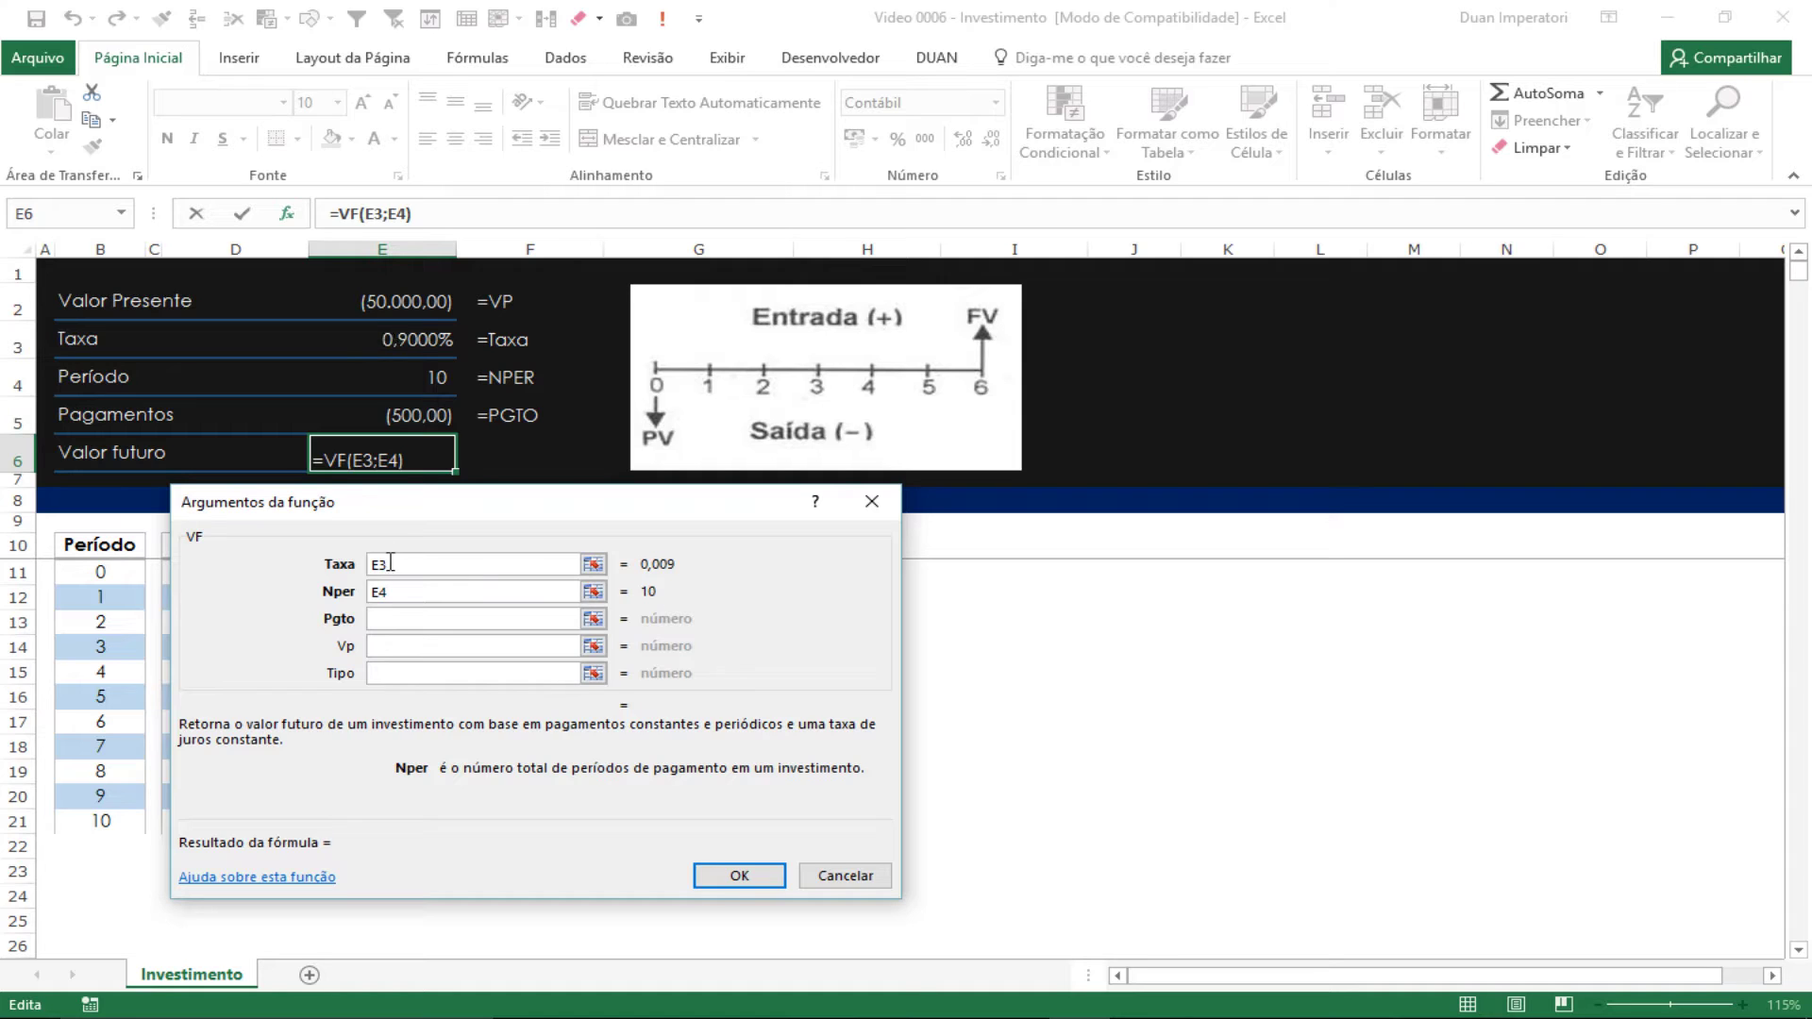
# - Set the VF function's Pgto argument to cell E5 and its Vp argument to cell E2
pyautogui.click(407, 620)
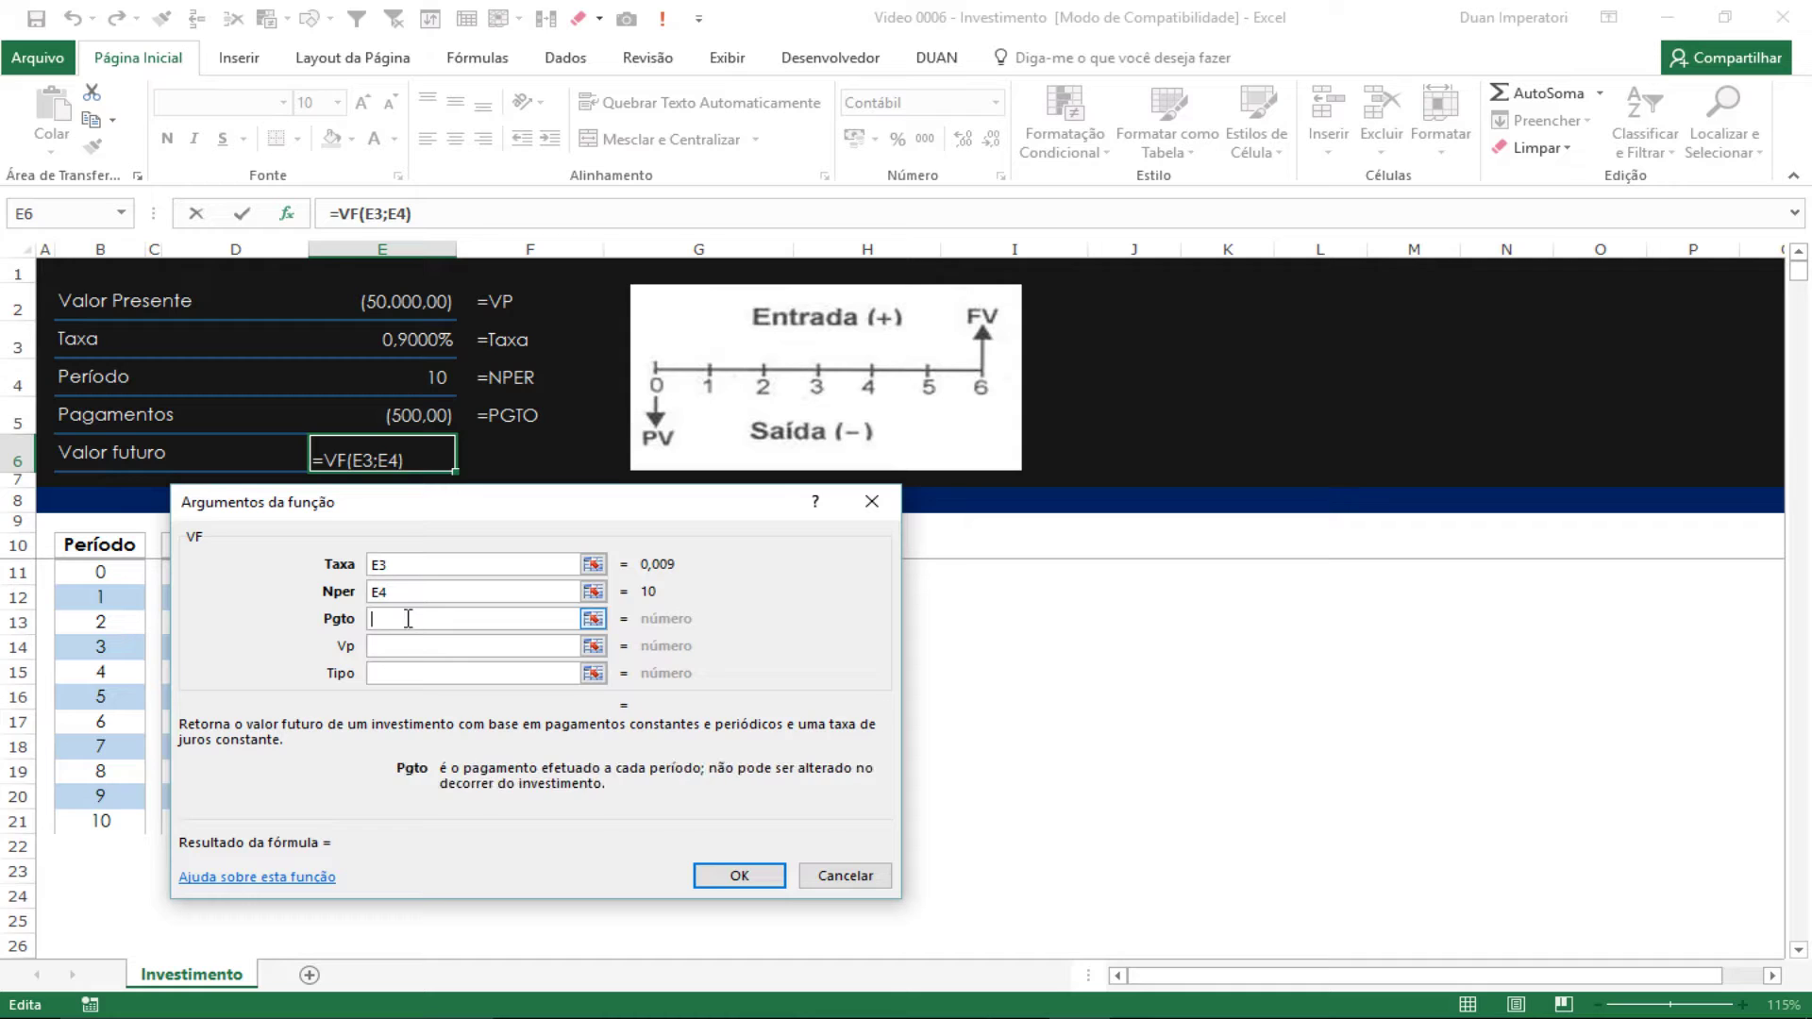
pyautogui.click(388, 416)
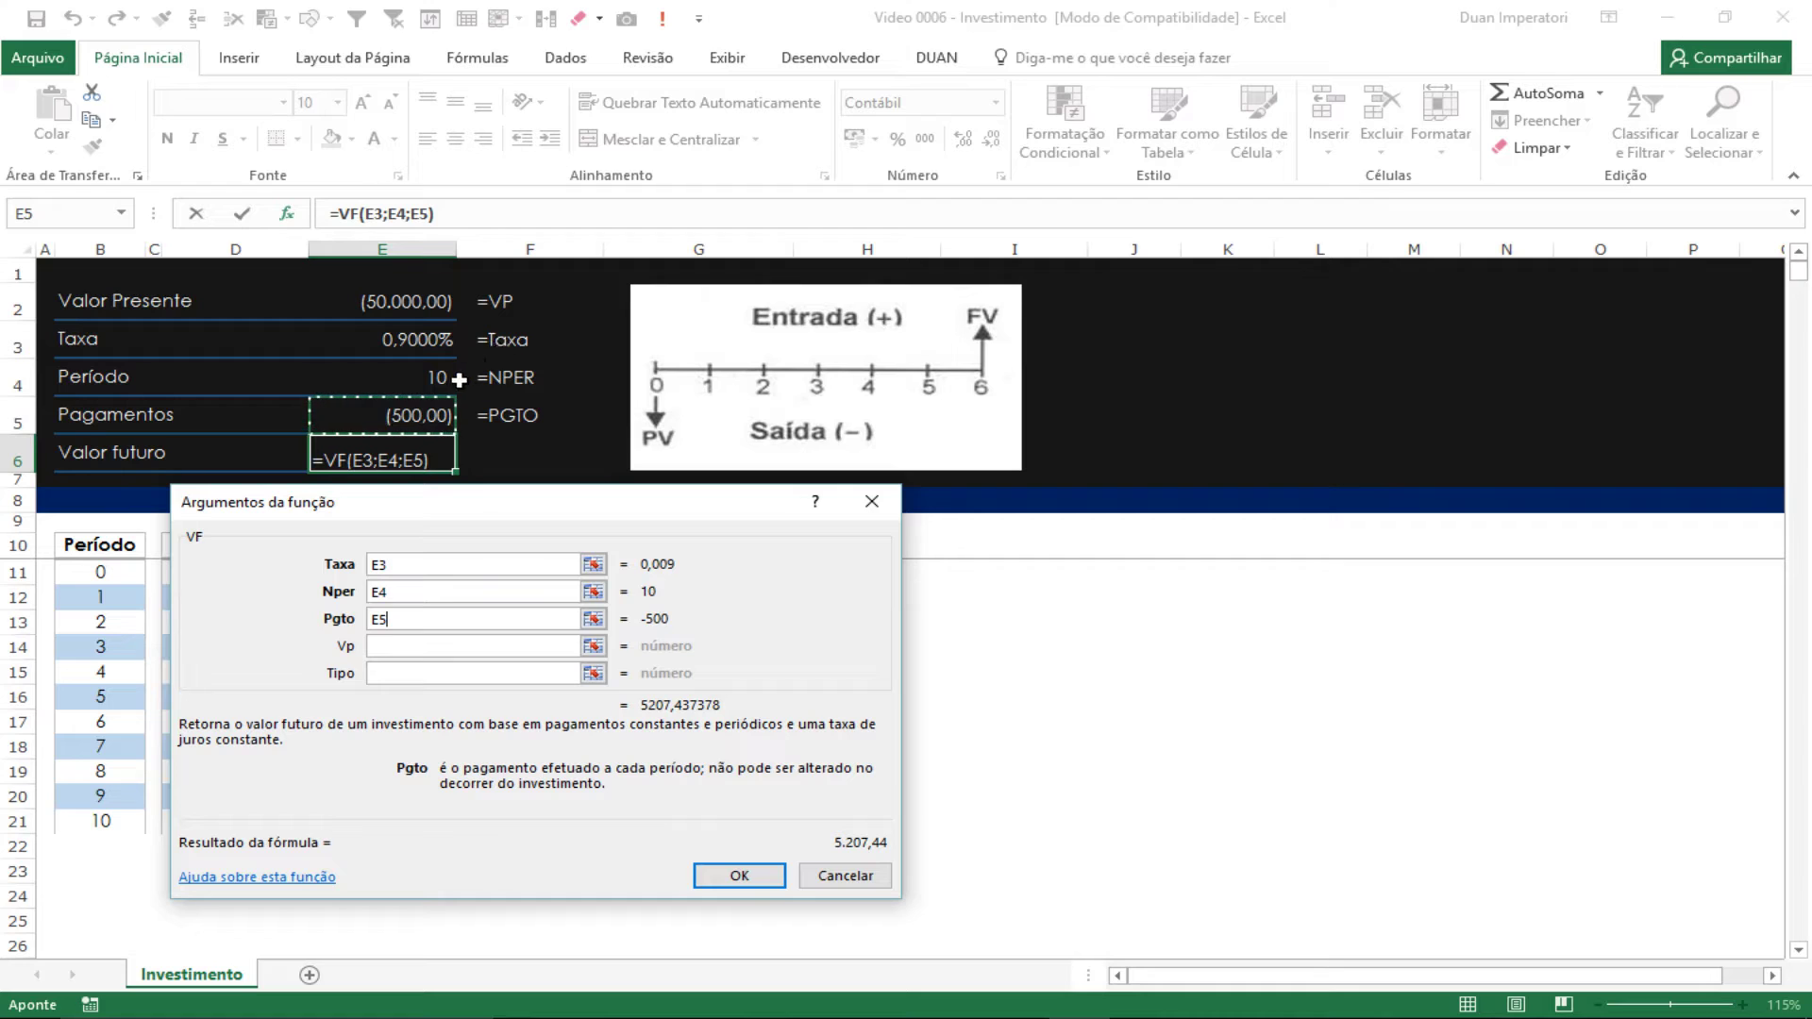
pyautogui.click(406, 646)
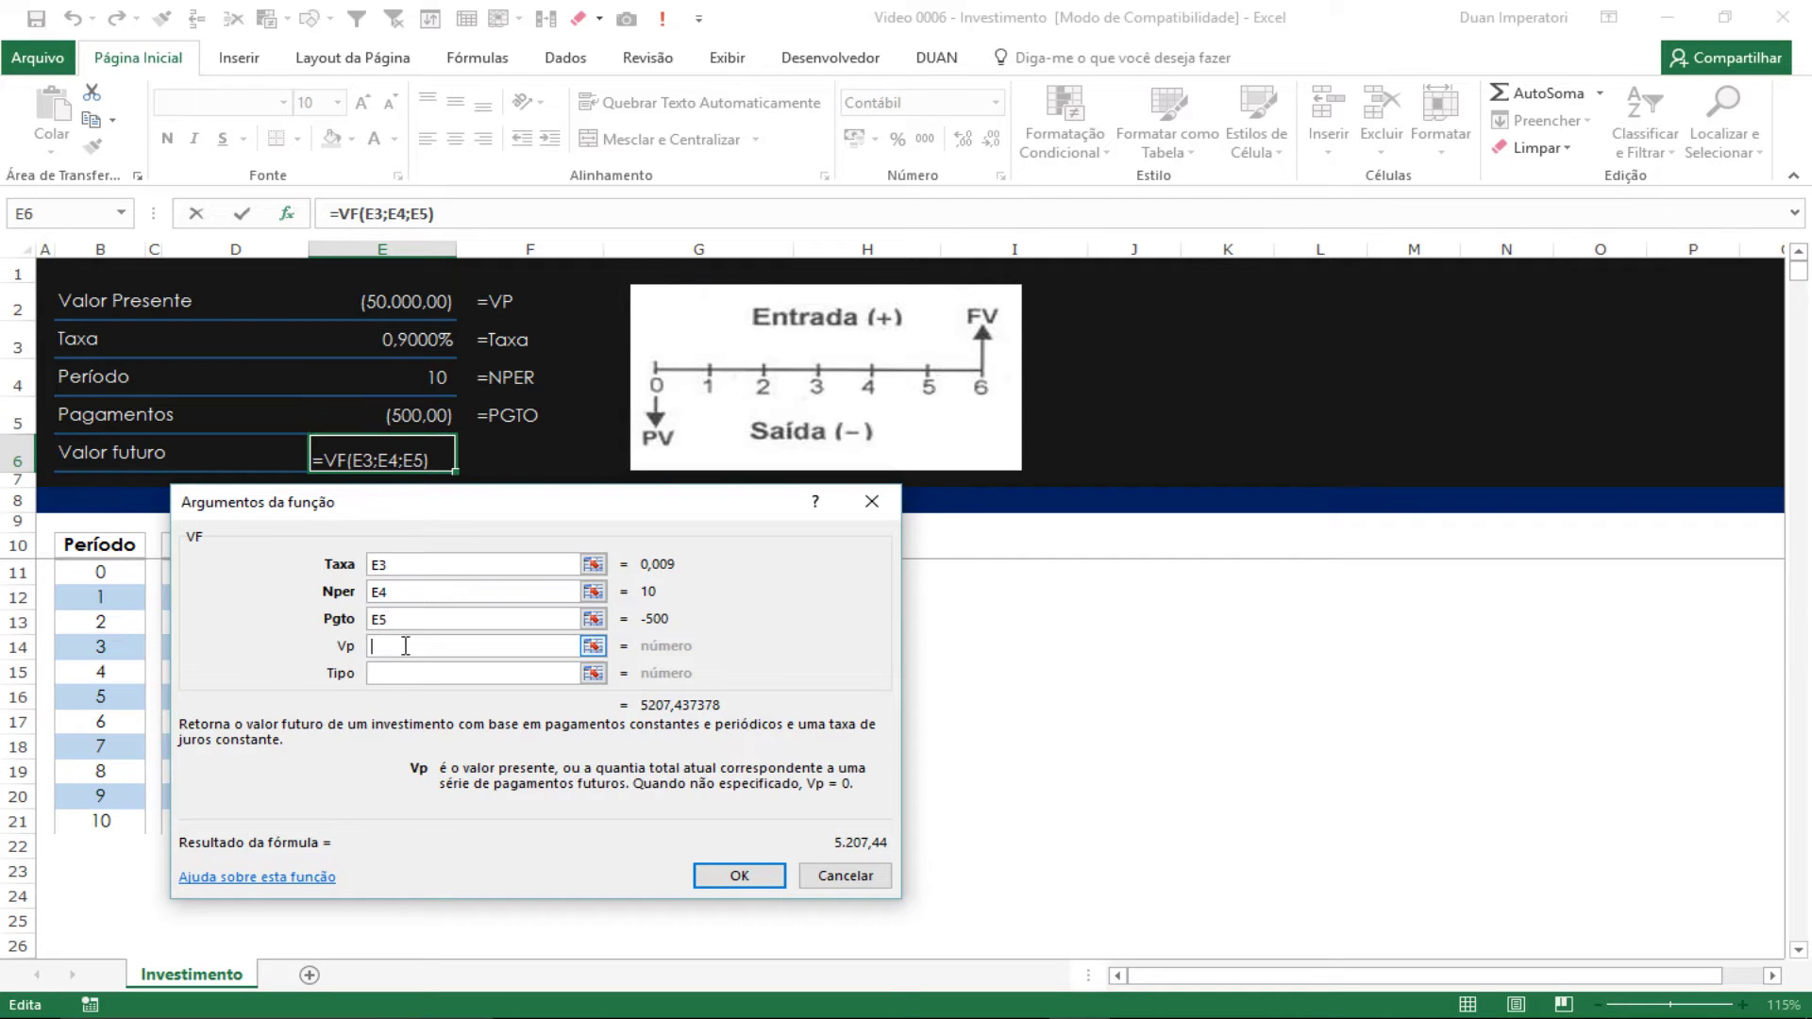
pyautogui.click(369, 301)
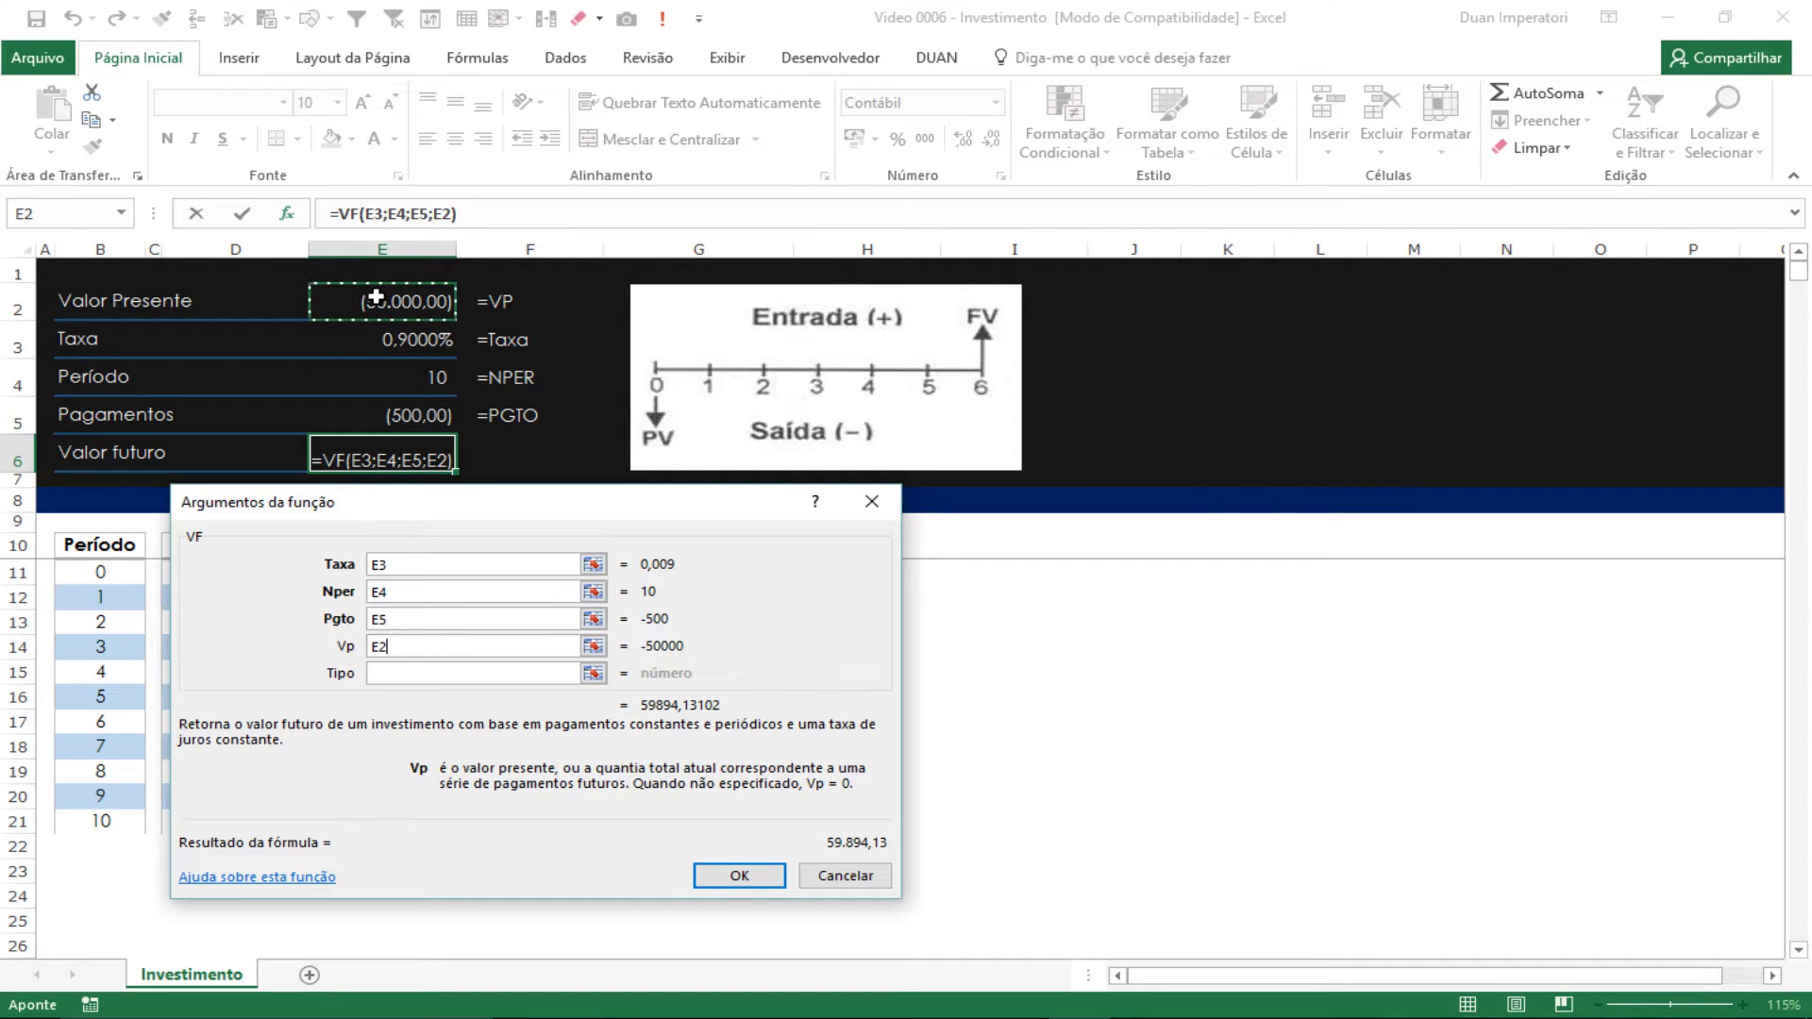
# - Complete the VF formula with Tipo 0 and apply the thousands-separator number style to cell E6
pyautogui.click(387, 679)
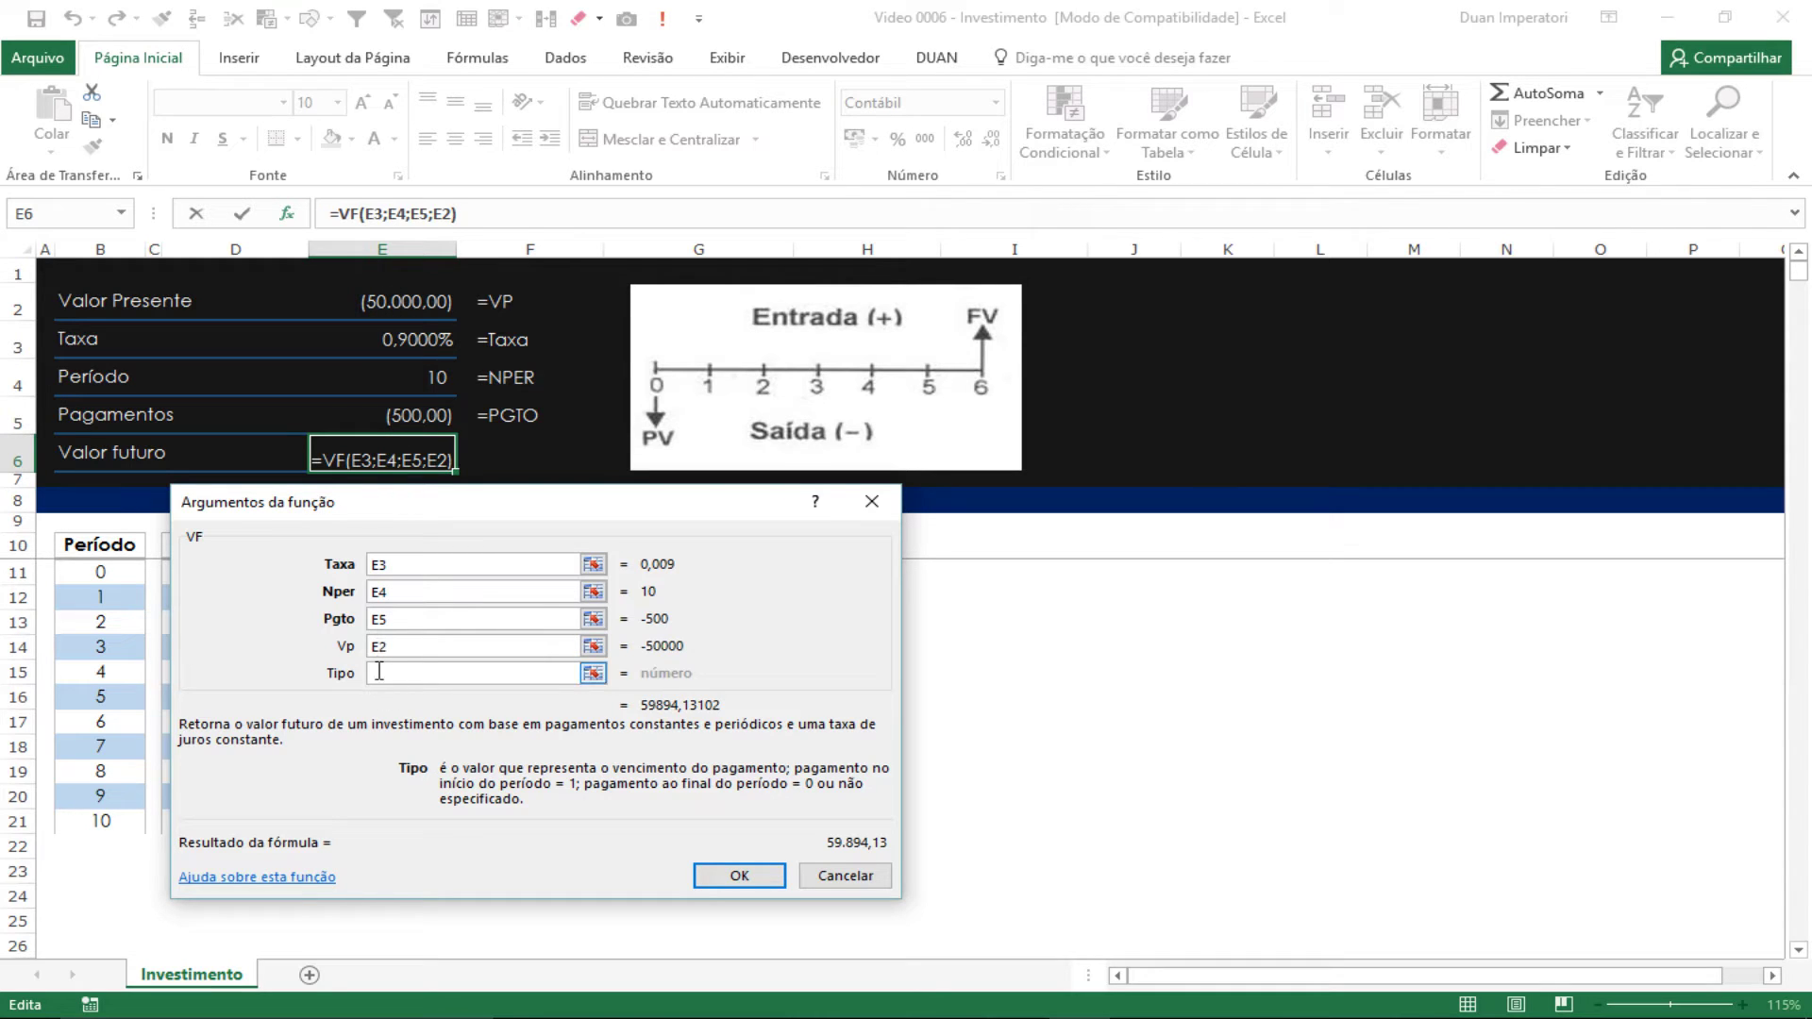
pyautogui.write('0')
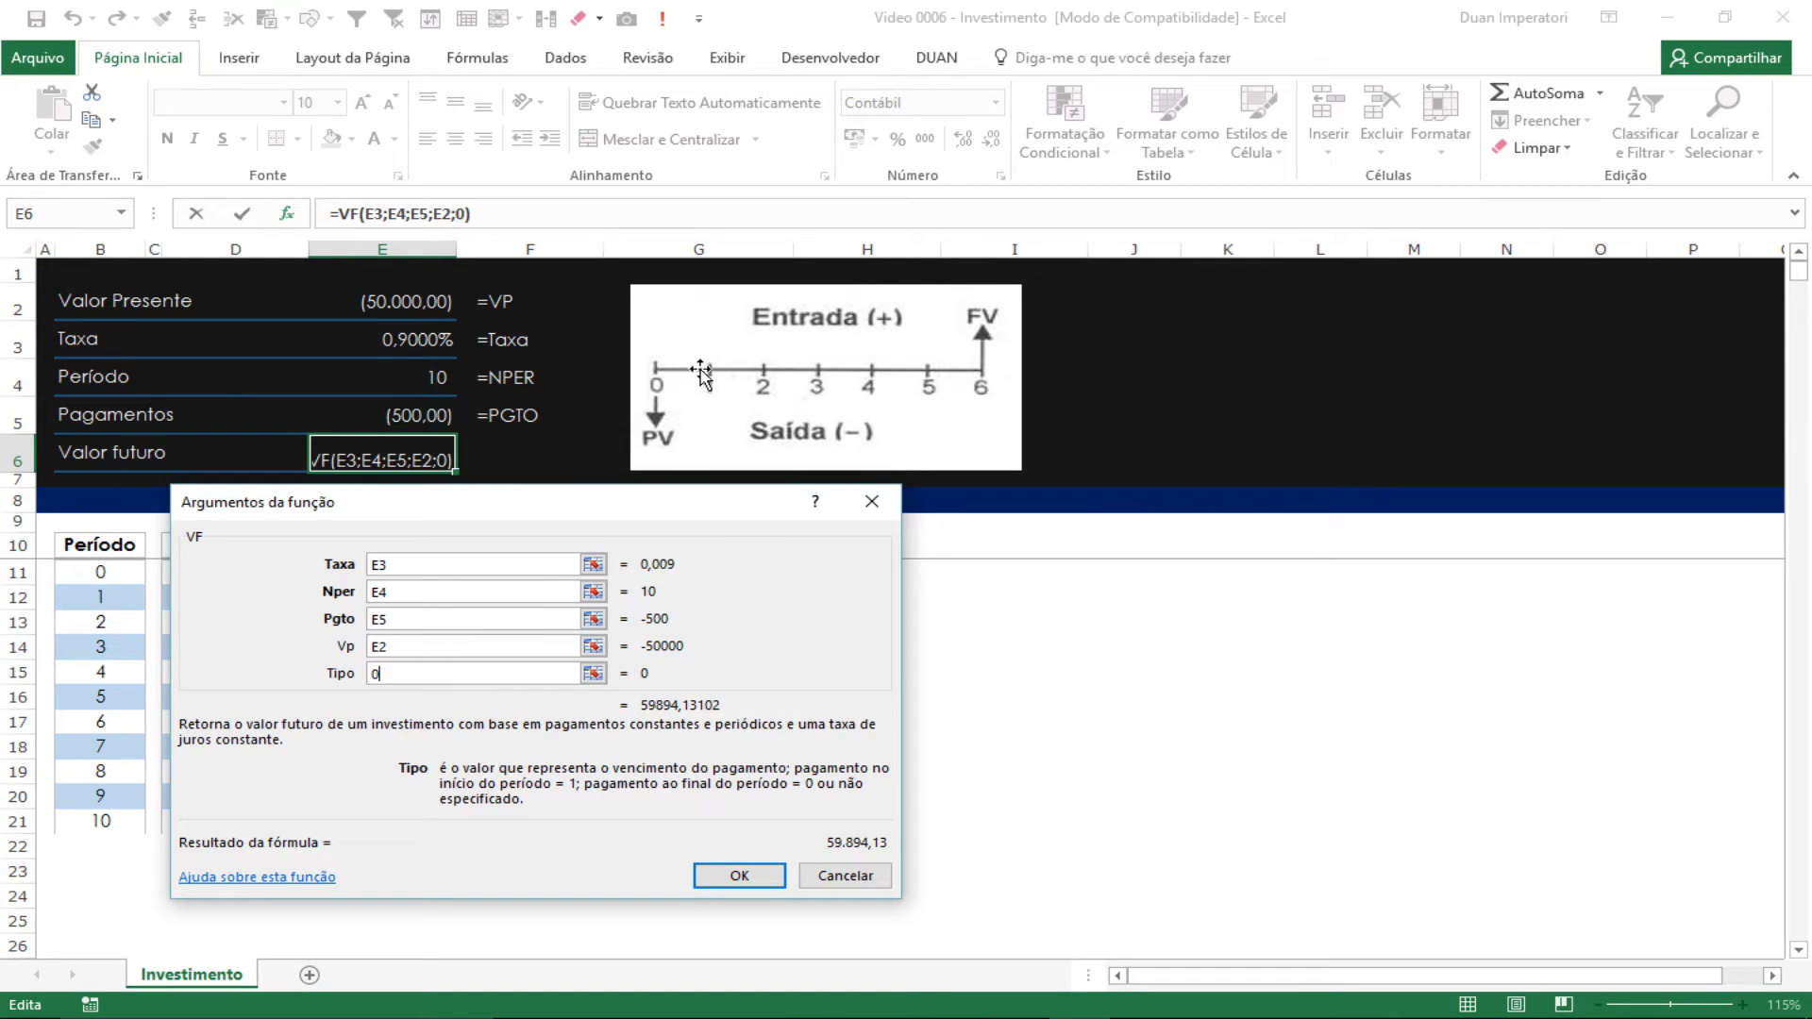
pyautogui.press('Return')
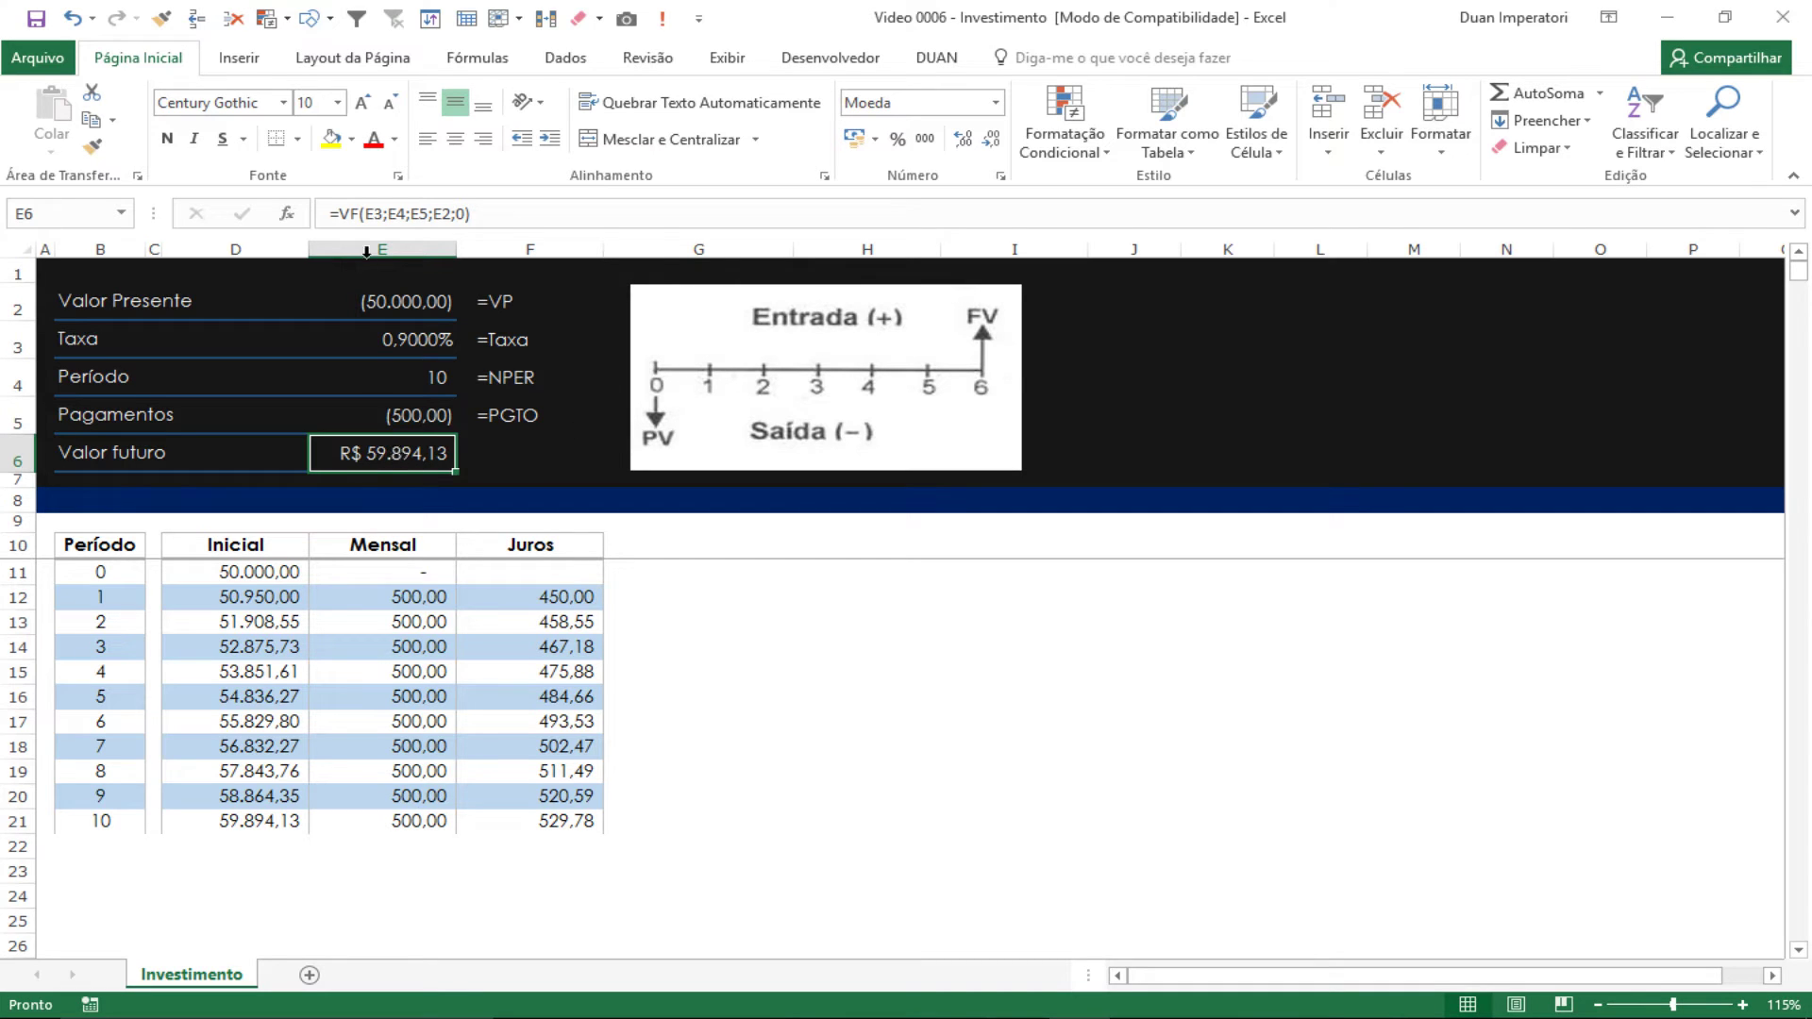
pyautogui.click(925, 139)
# - Examine the present value, rate, period, payment and future value cells in E2:E6 alongside the cash-flow diagram
pyautogui.press('Up')
pyautogui.press('Up')
pyautogui.press('Up')
pyautogui.press('Up')
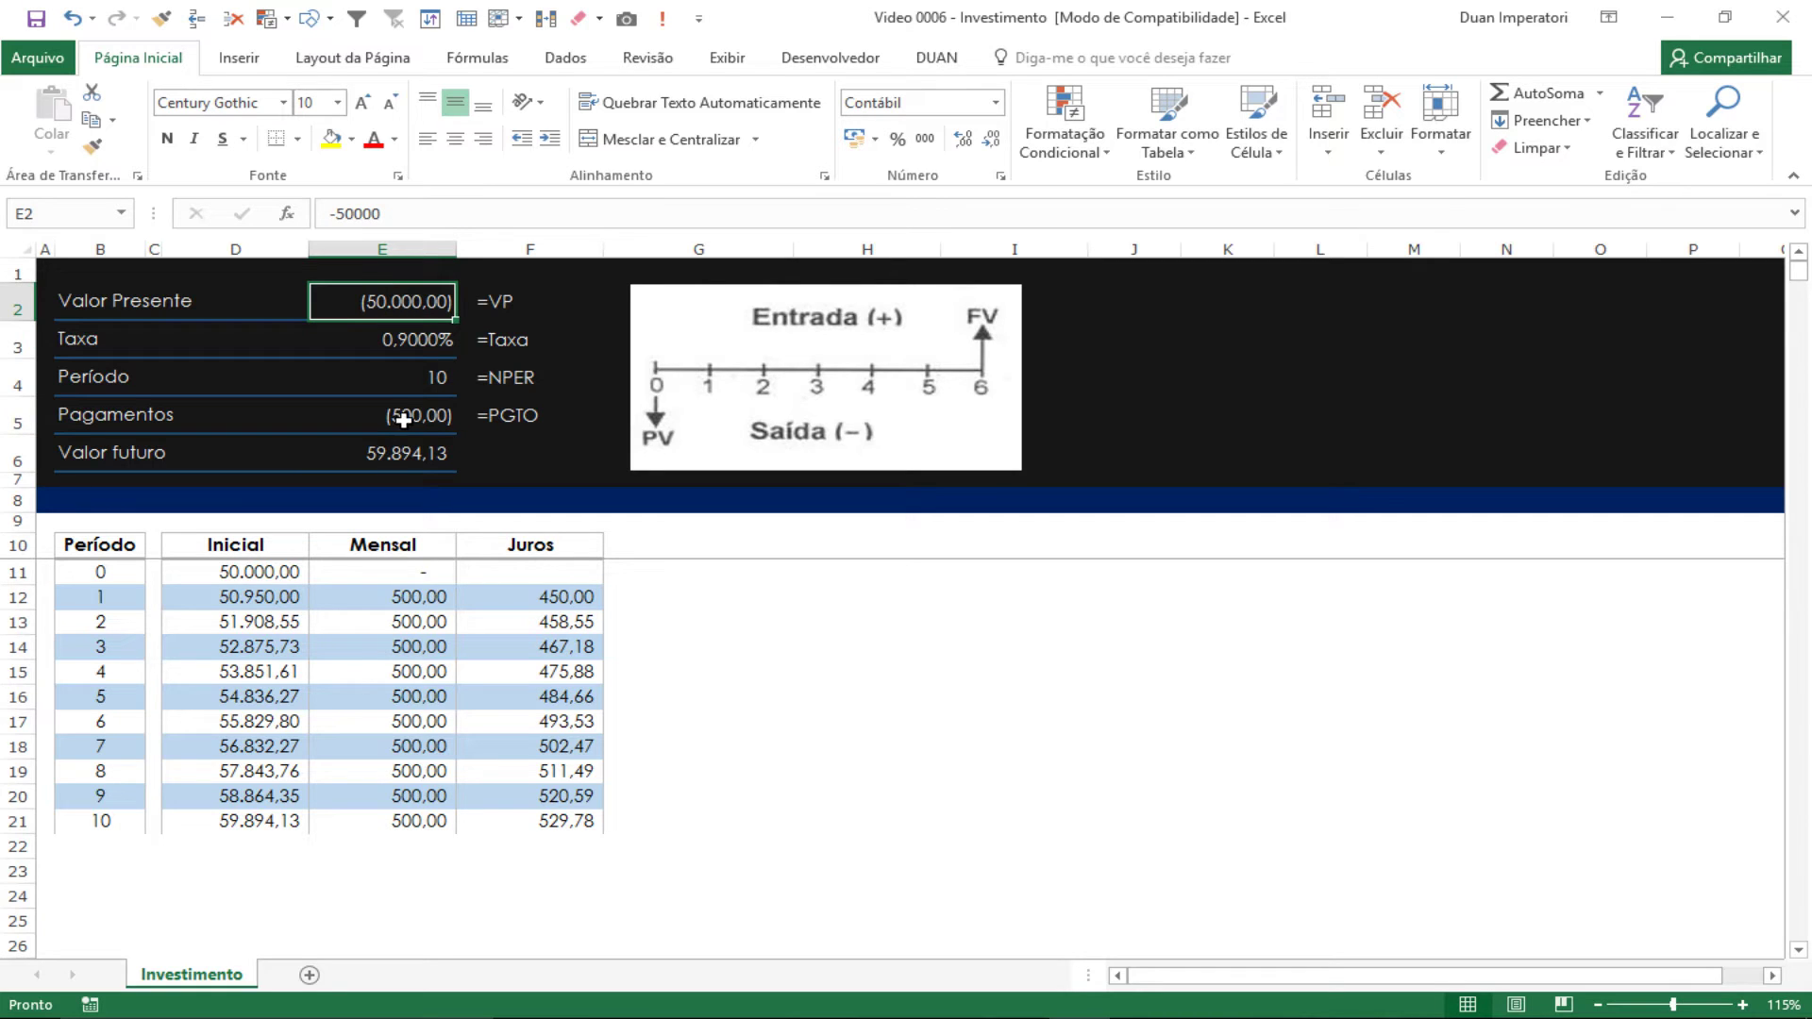
pyautogui.press('Down')
pyautogui.press('Down')
pyautogui.press('Down')
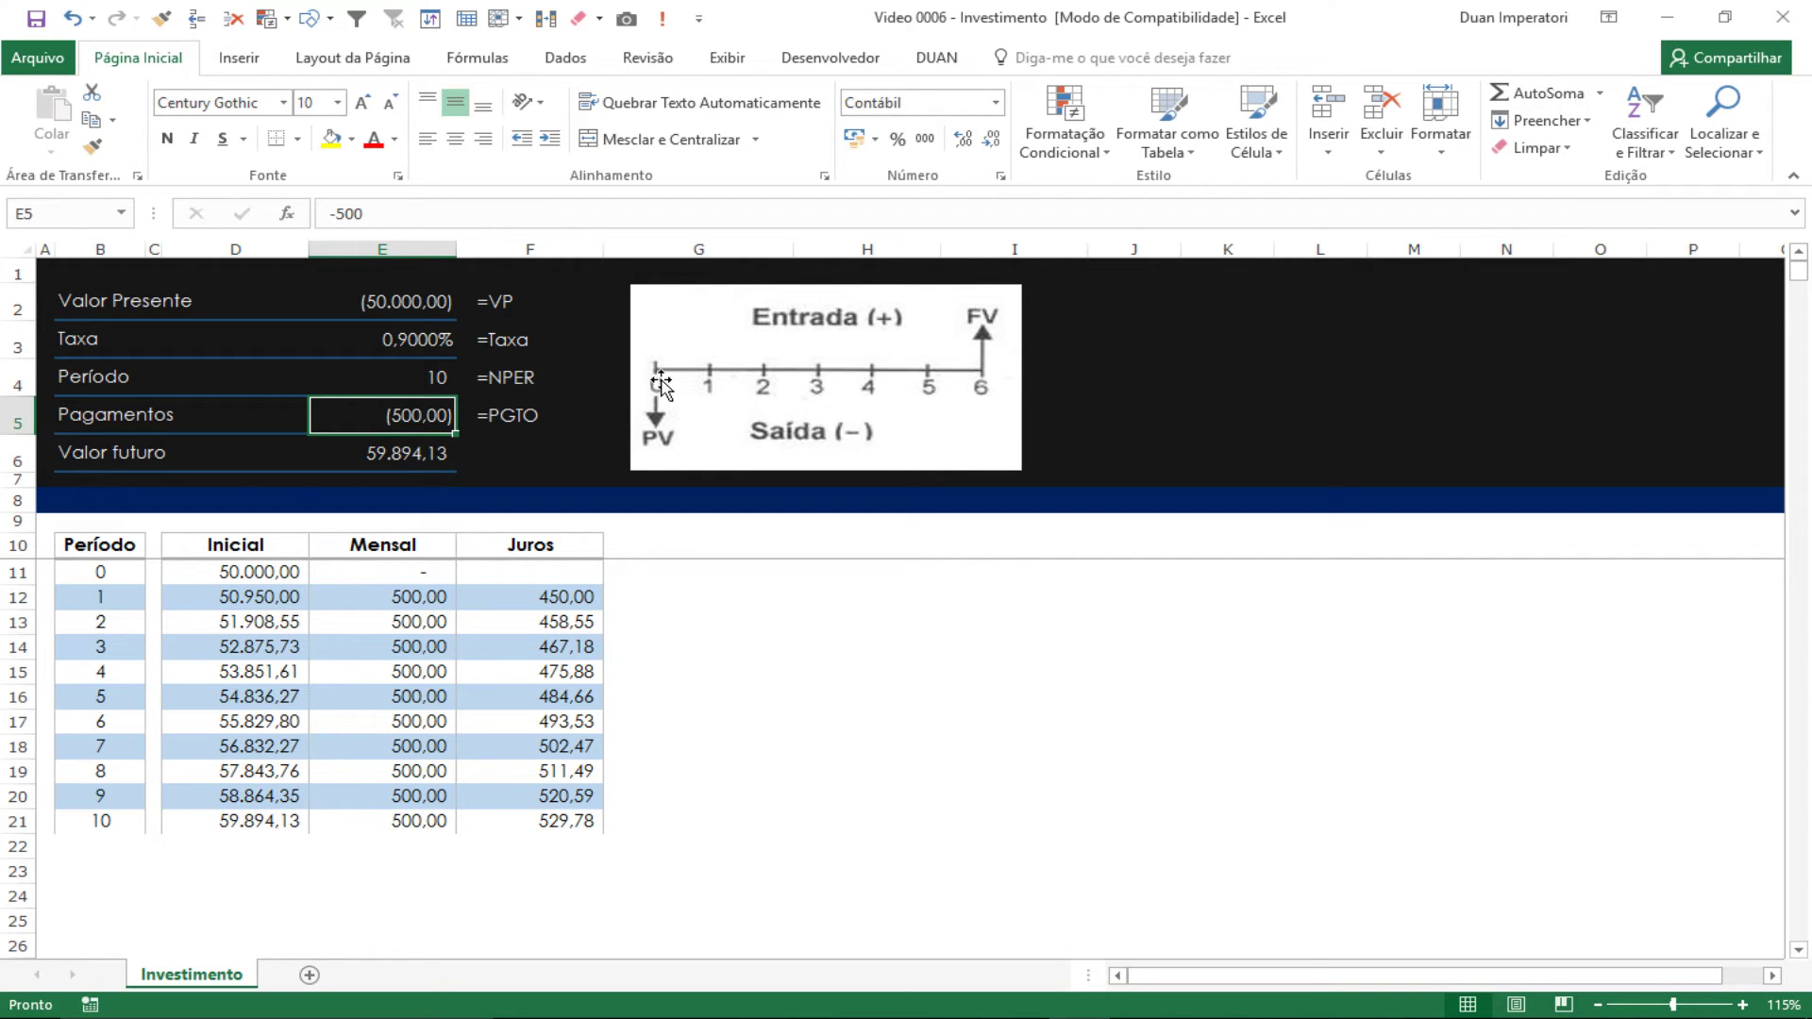
pyautogui.click(373, 458)
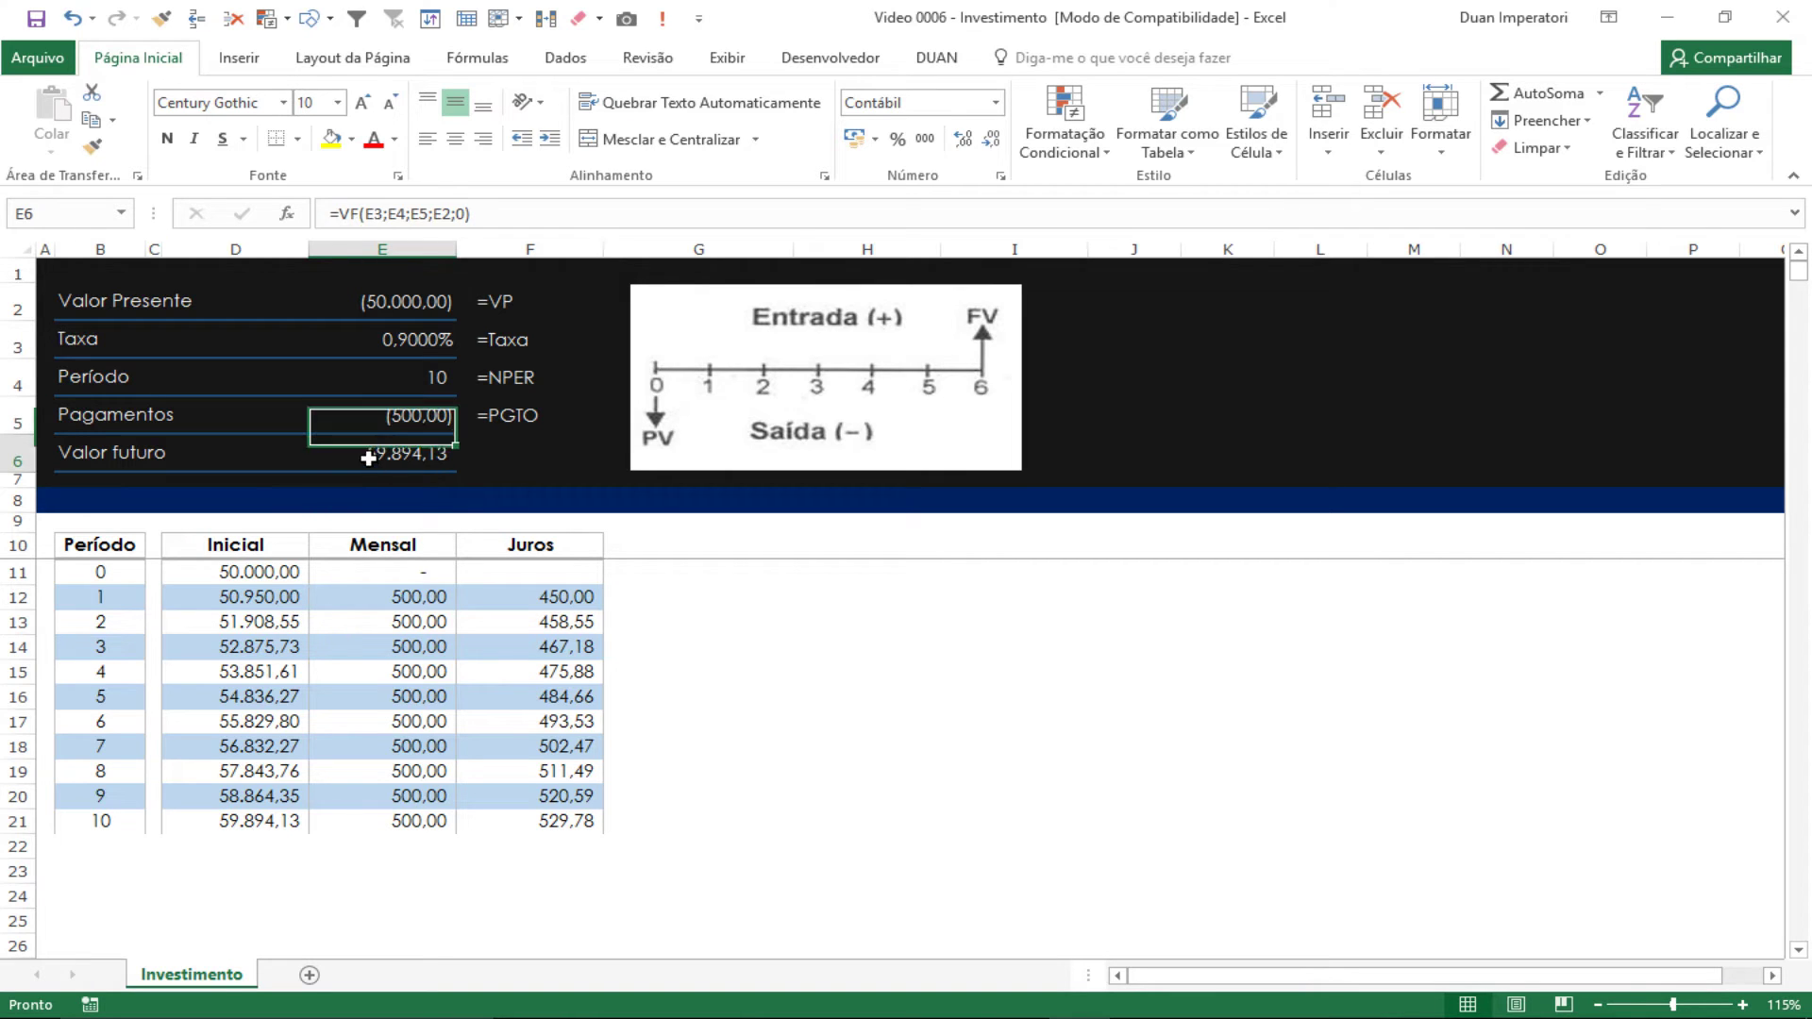
pyautogui.click(394, 303)
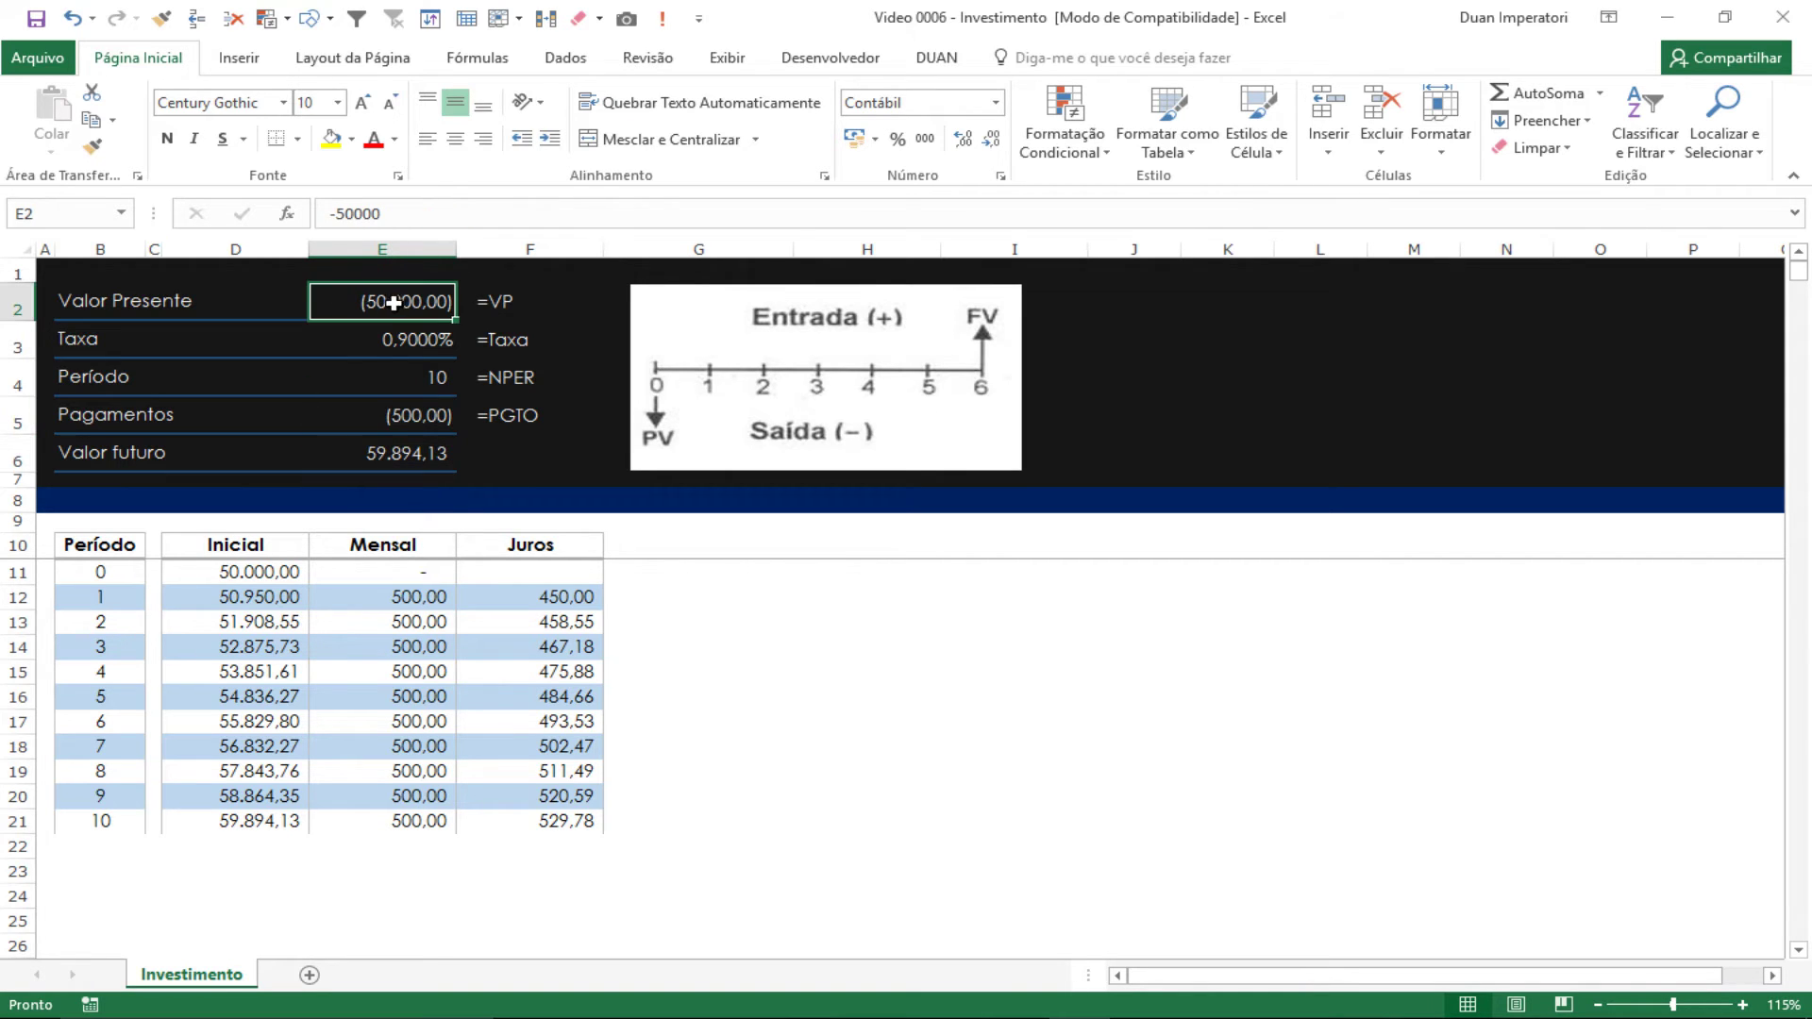
pyautogui.click(358, 341)
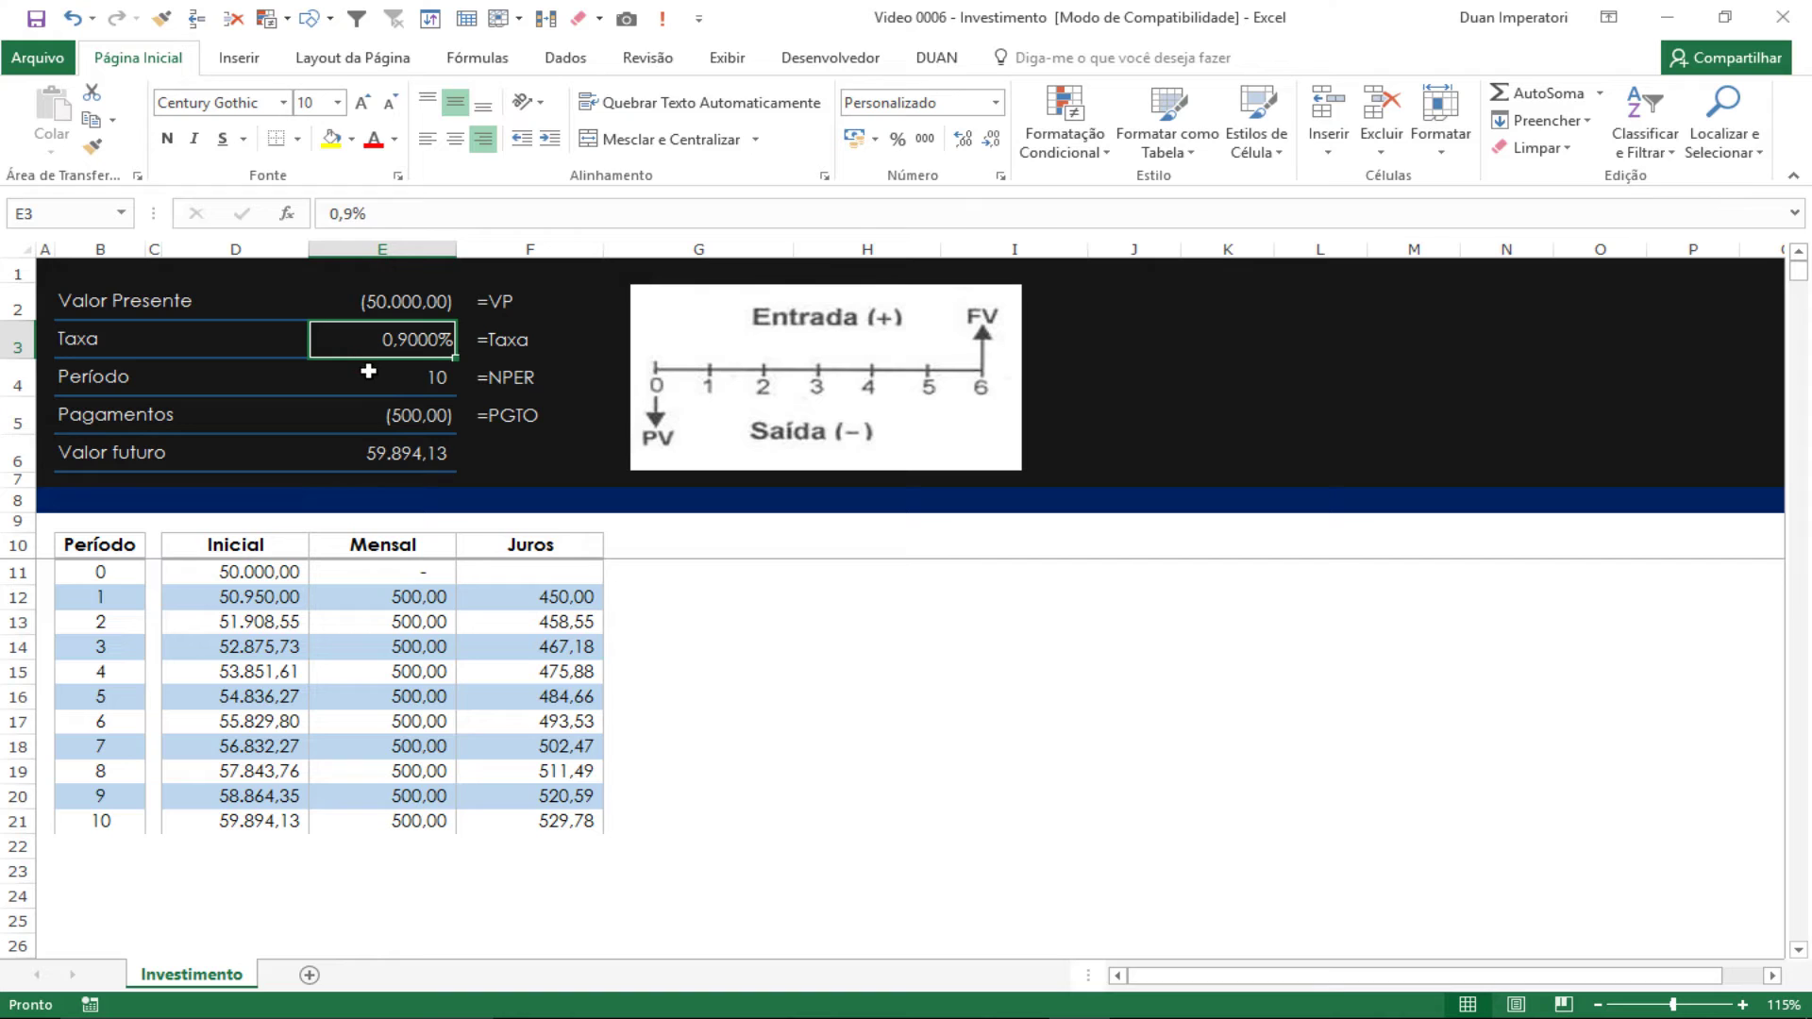
pyautogui.click(385, 377)
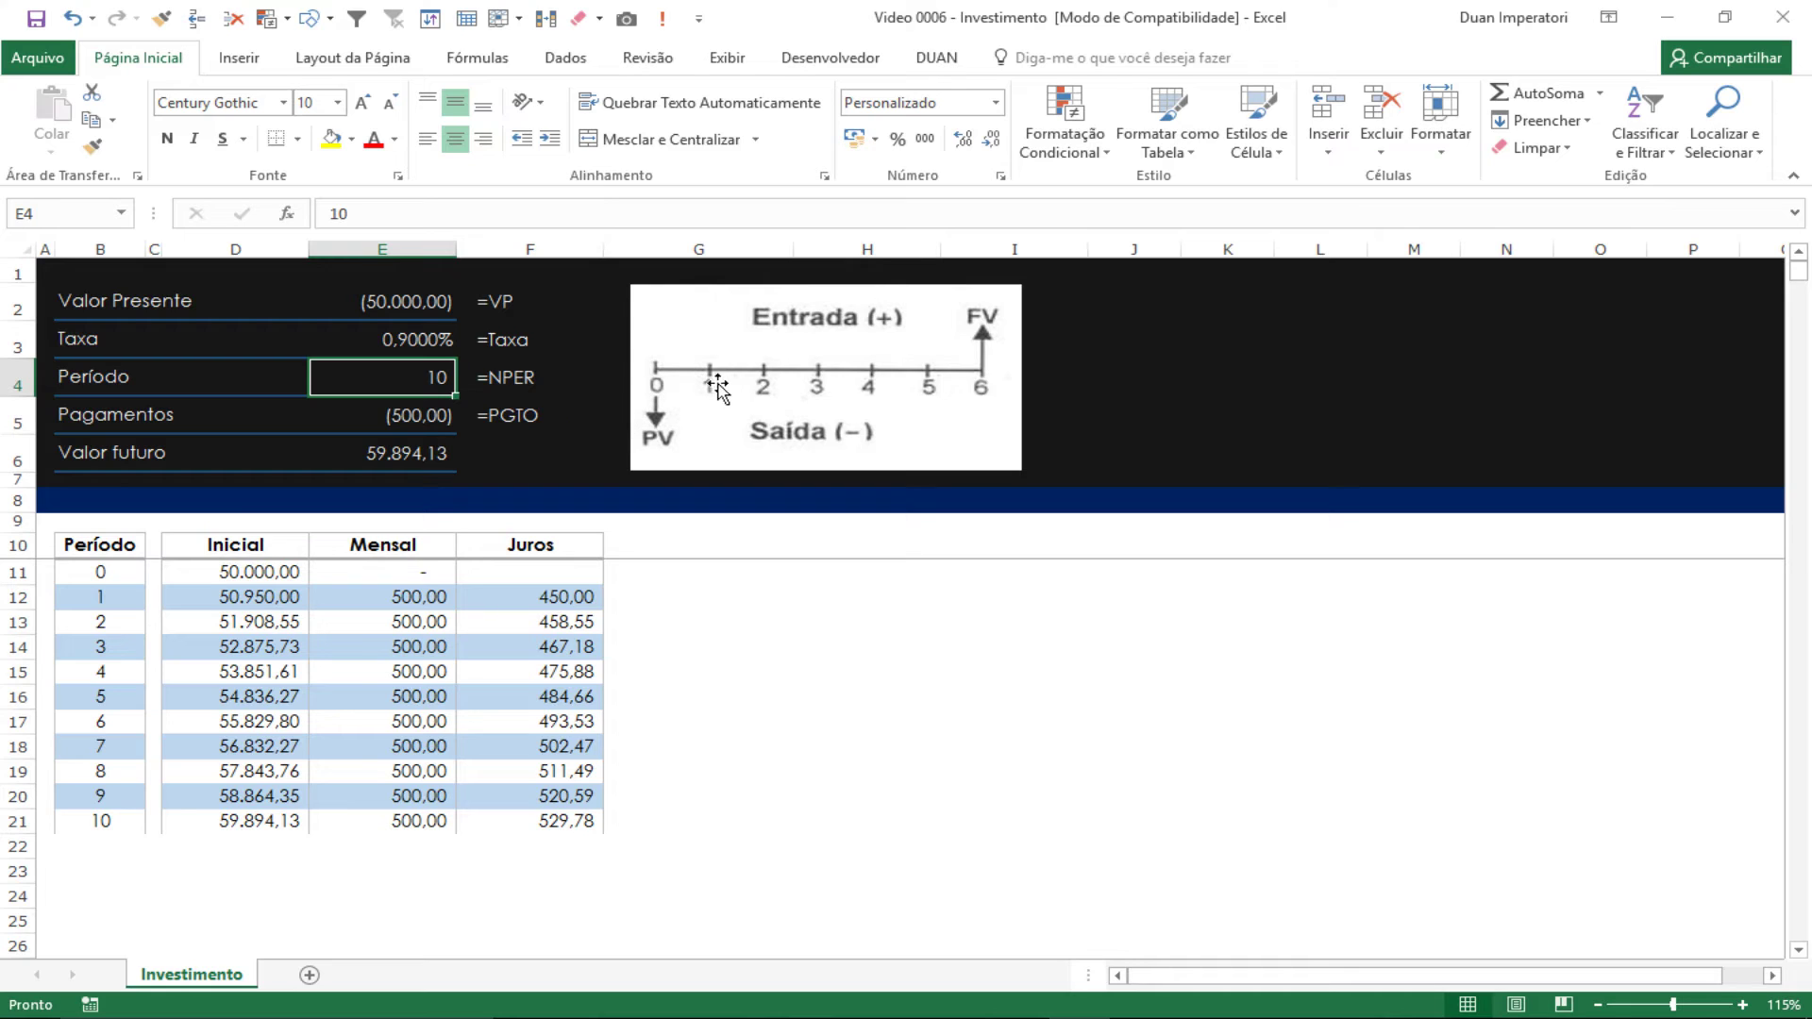
pyautogui.click(401, 457)
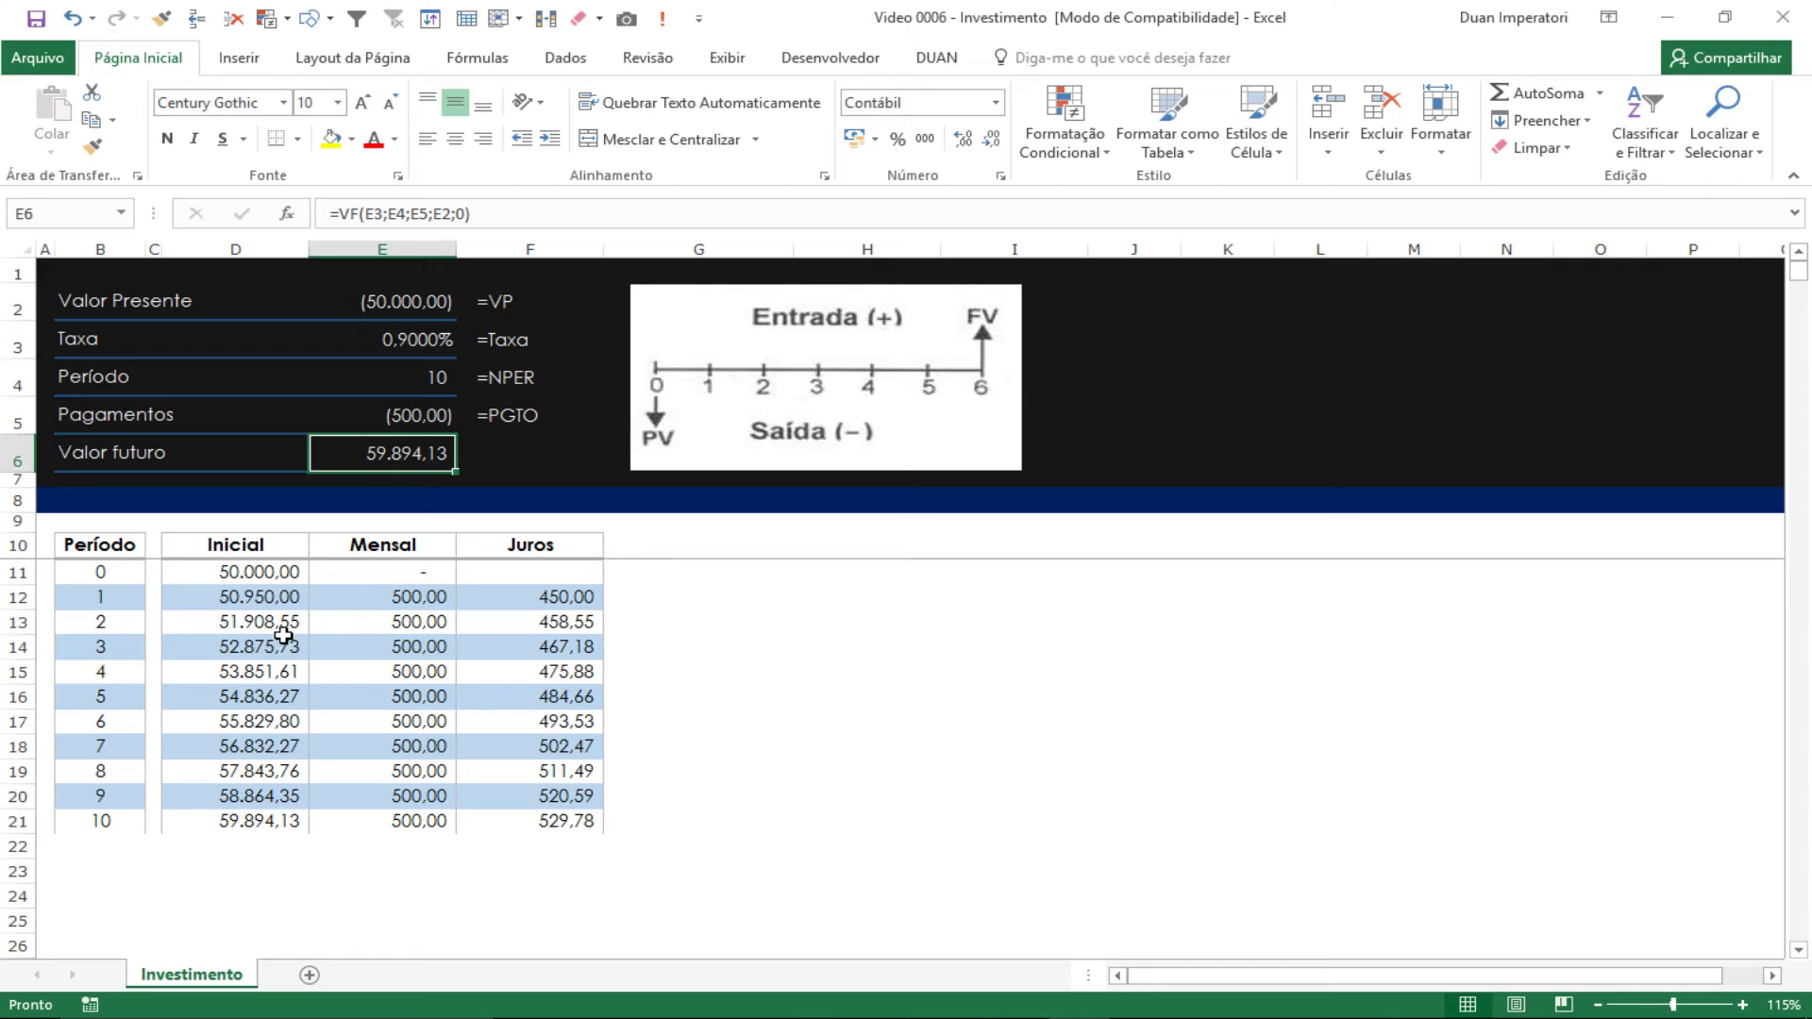
# - Examine the formulas for periods 0 and 1 in the Inicial column, cells D11 and D12
pyautogui.click(265, 602)
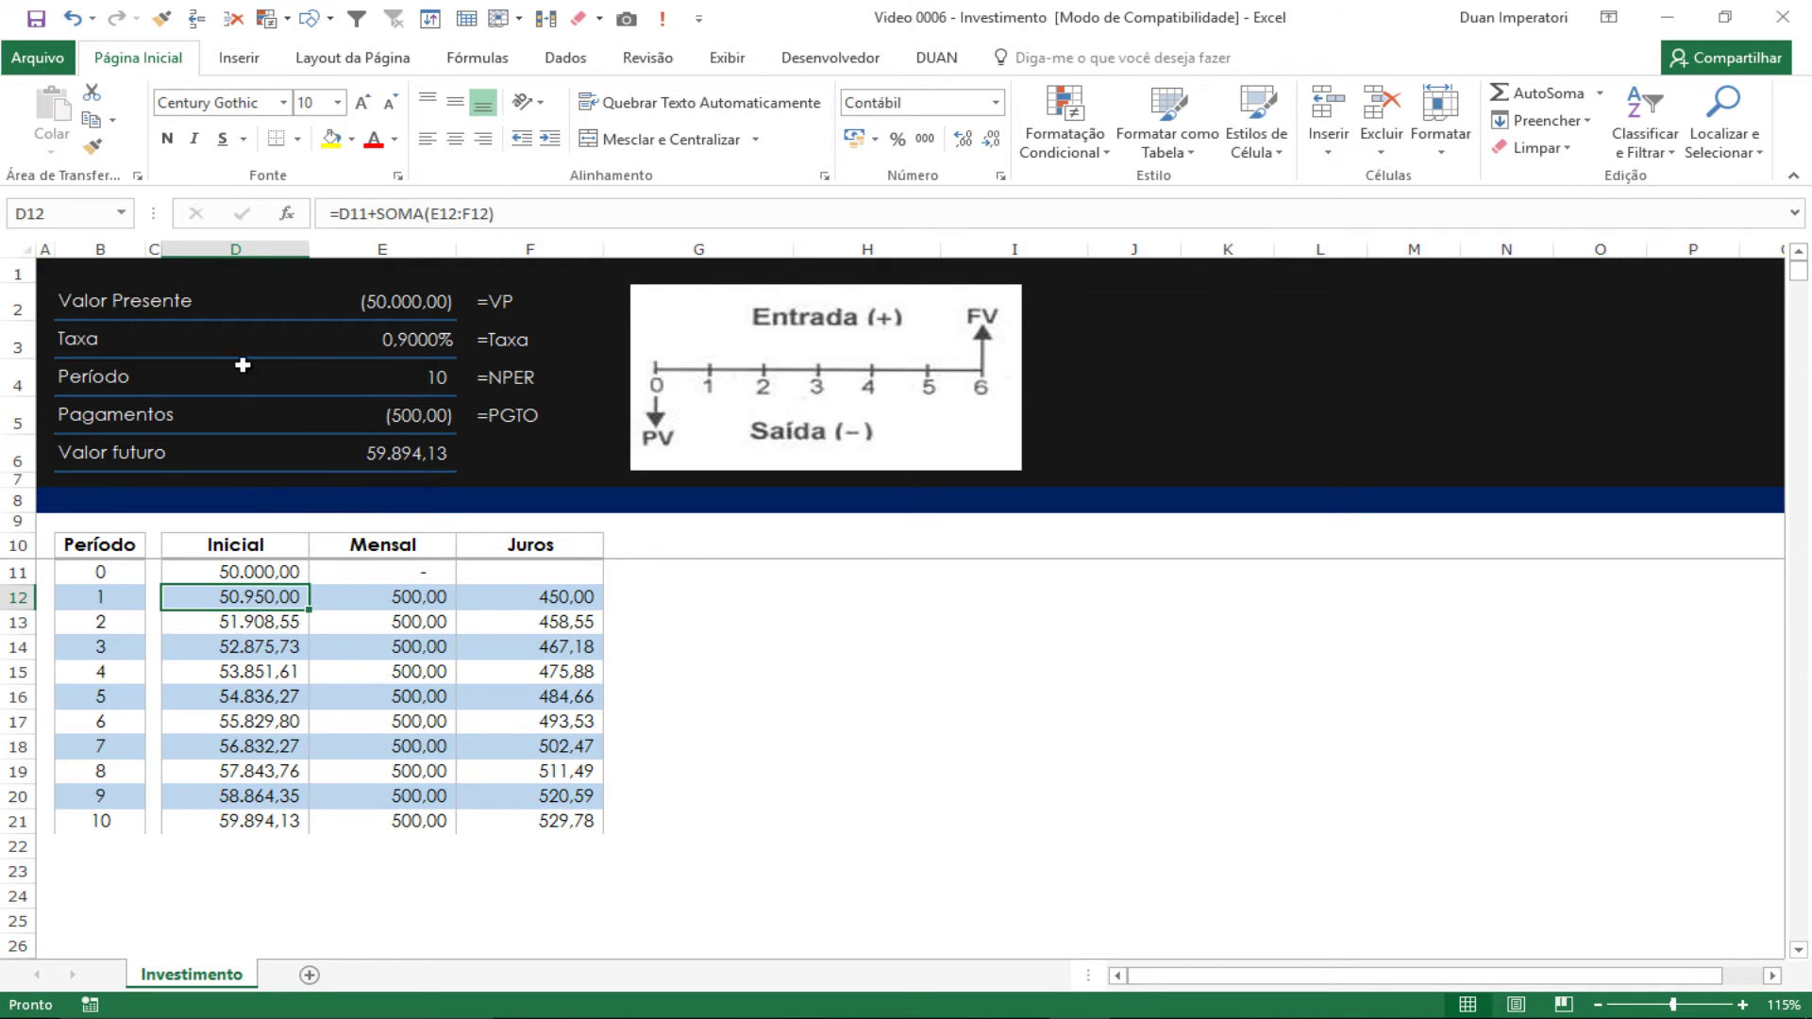
pyautogui.click(256, 574)
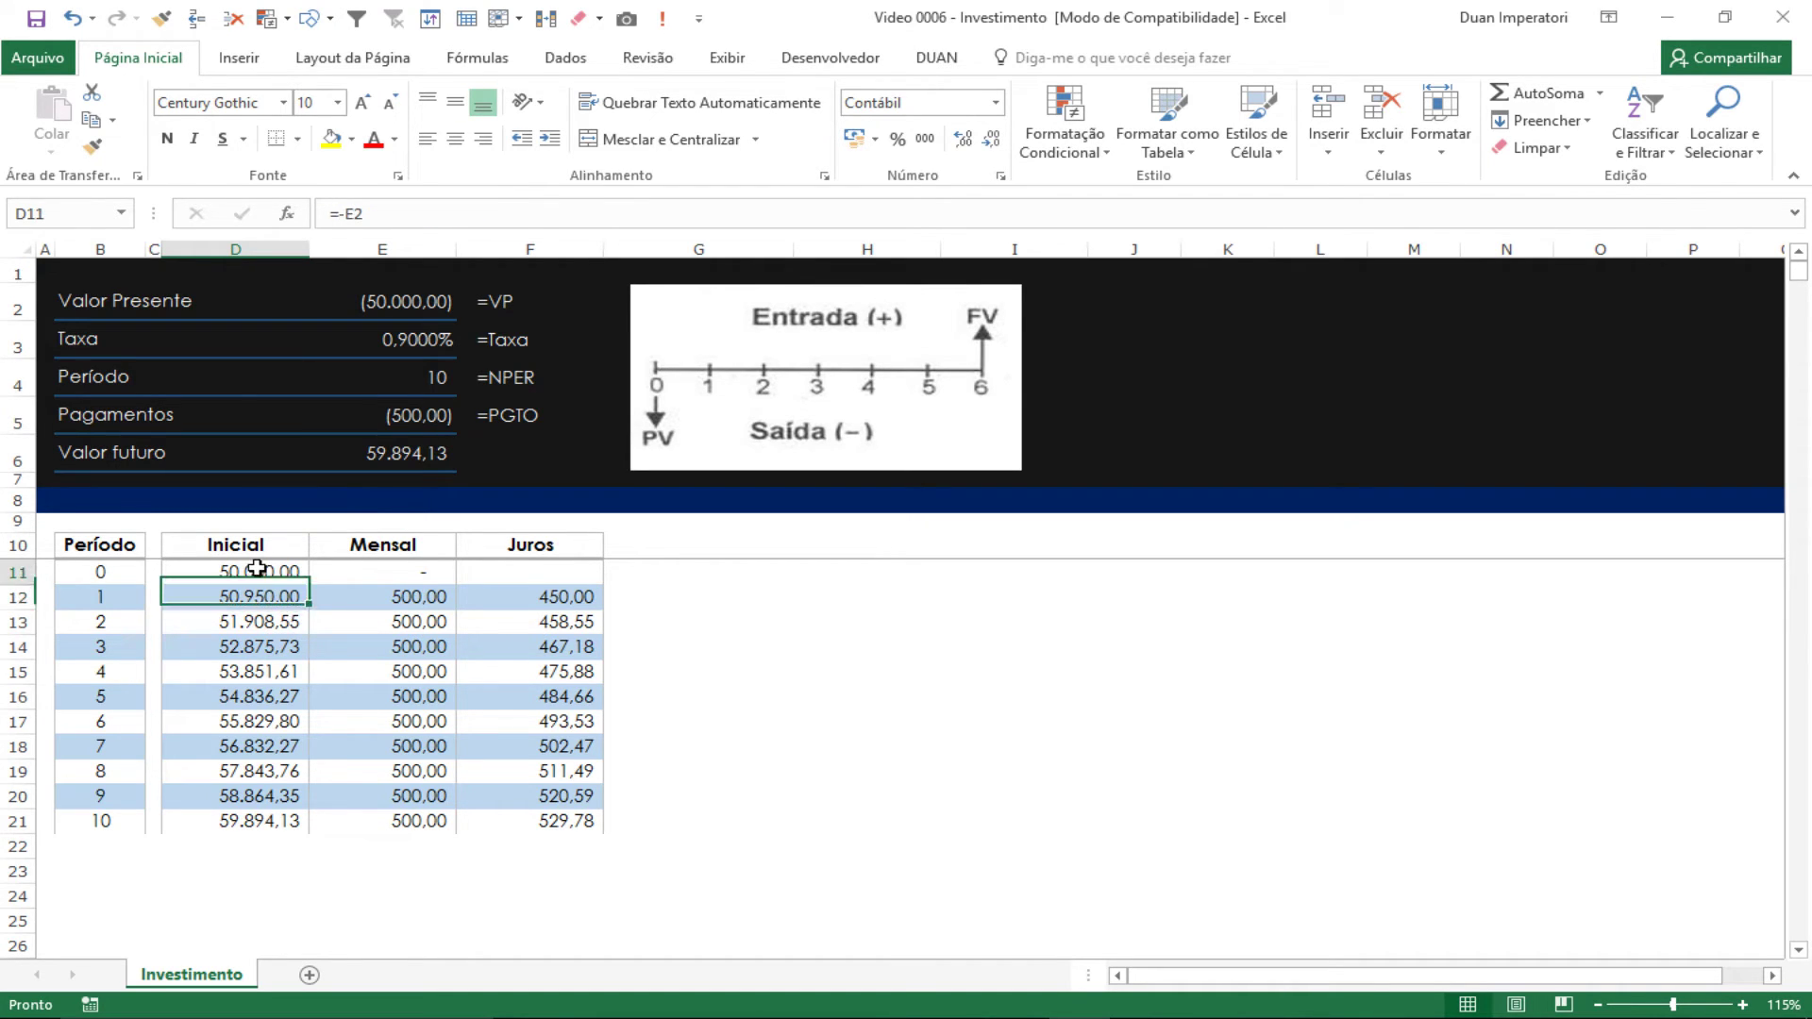
pyautogui.click(250, 597)
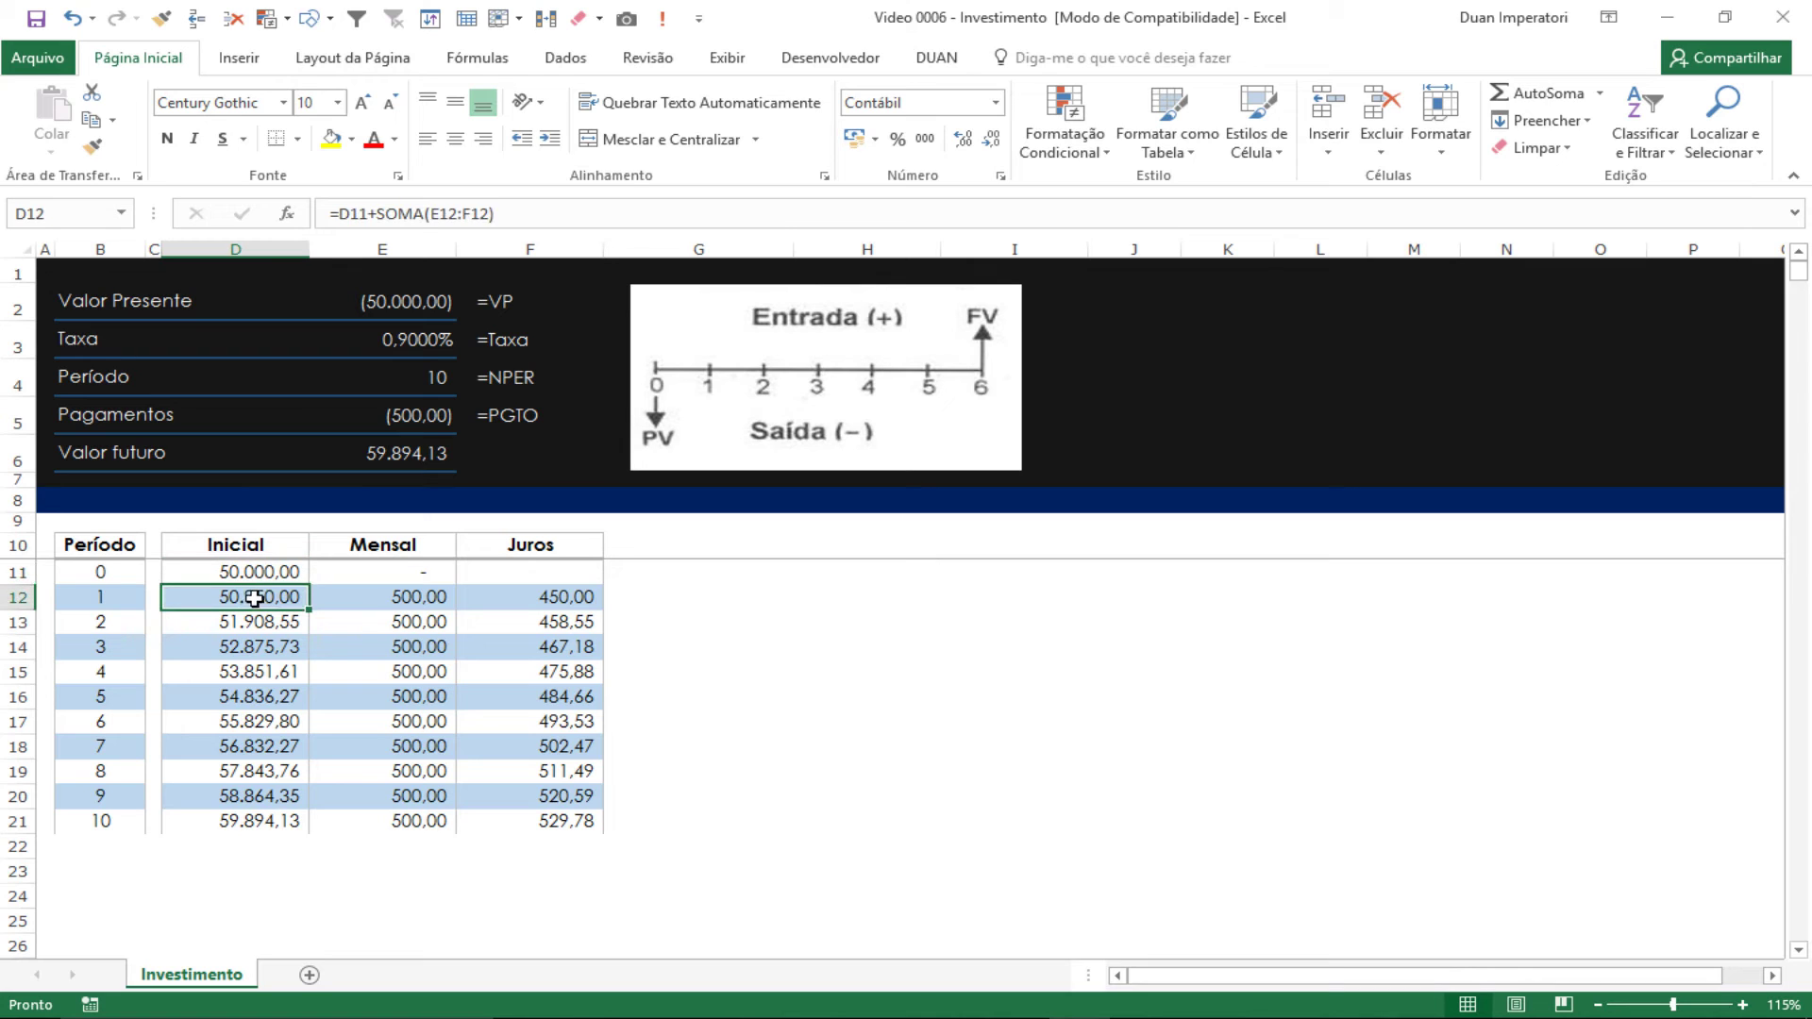
# - Examine the Juros, Inicial and Mensal formulas for periods 1 and 2 in cells D12:F13
pyautogui.click(545, 590)
pyautogui.click(348, 217)
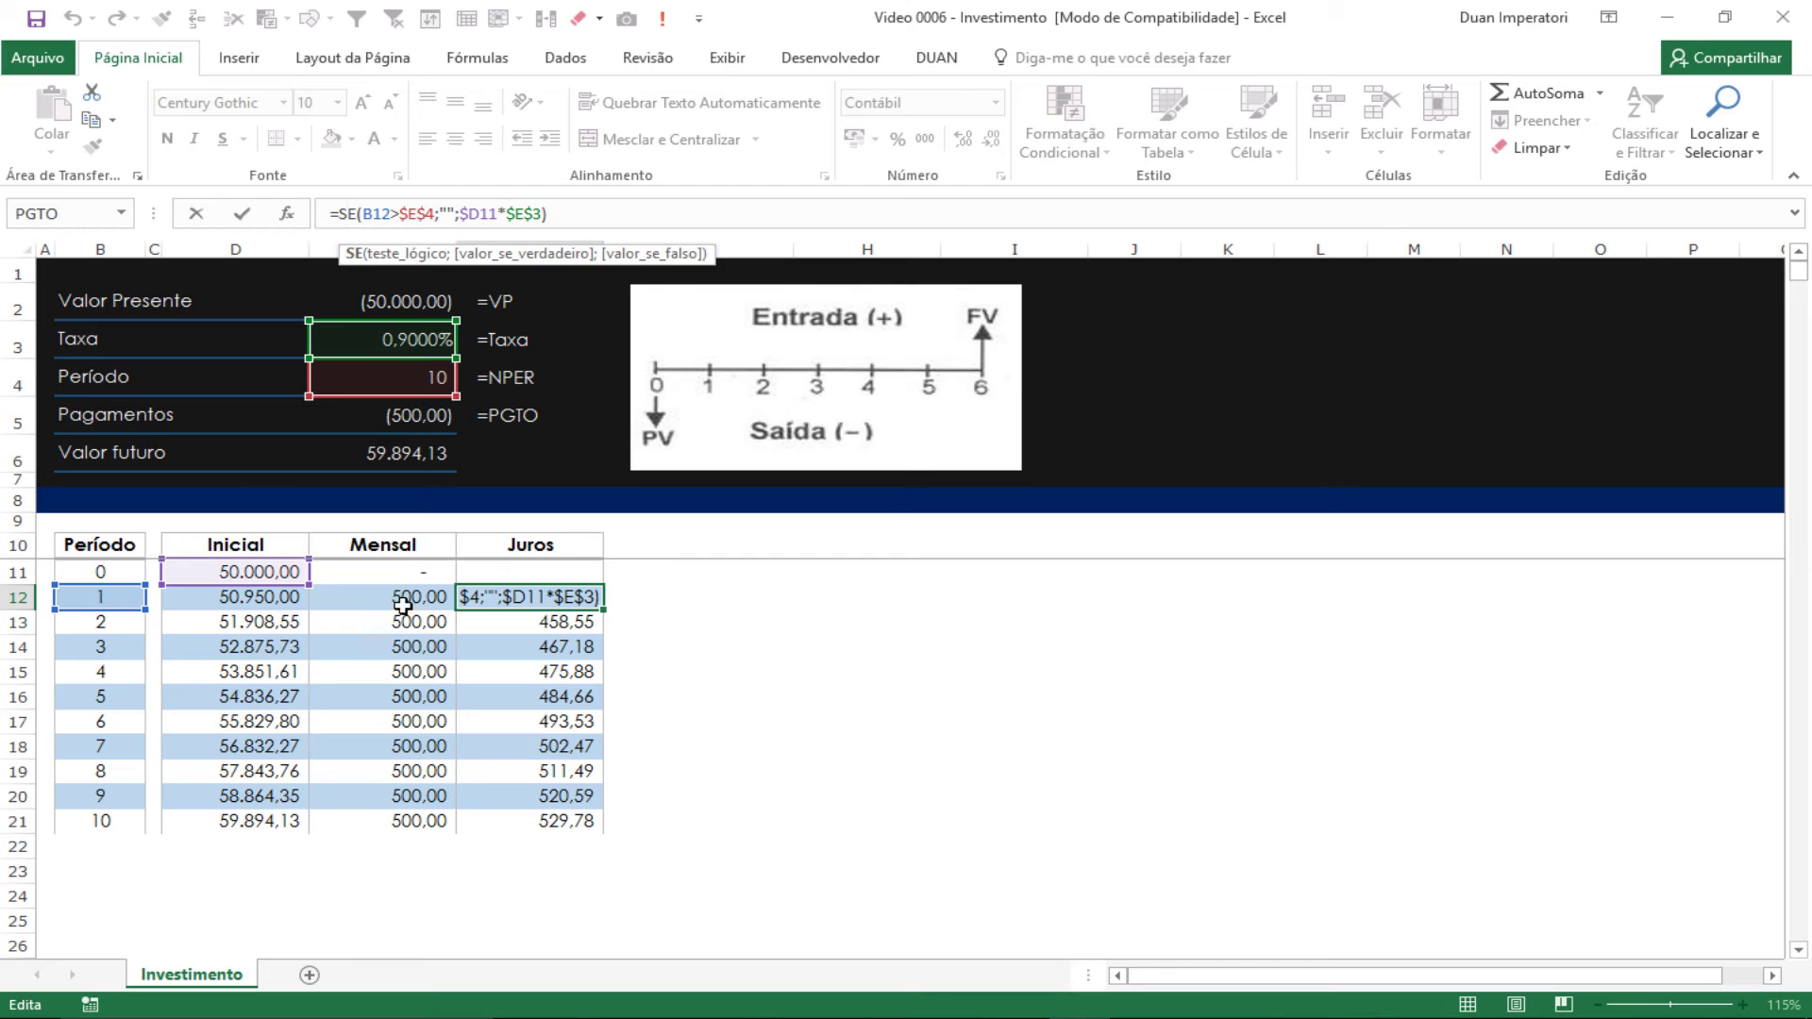
pyautogui.press('Escape')
pyautogui.click(263, 598)
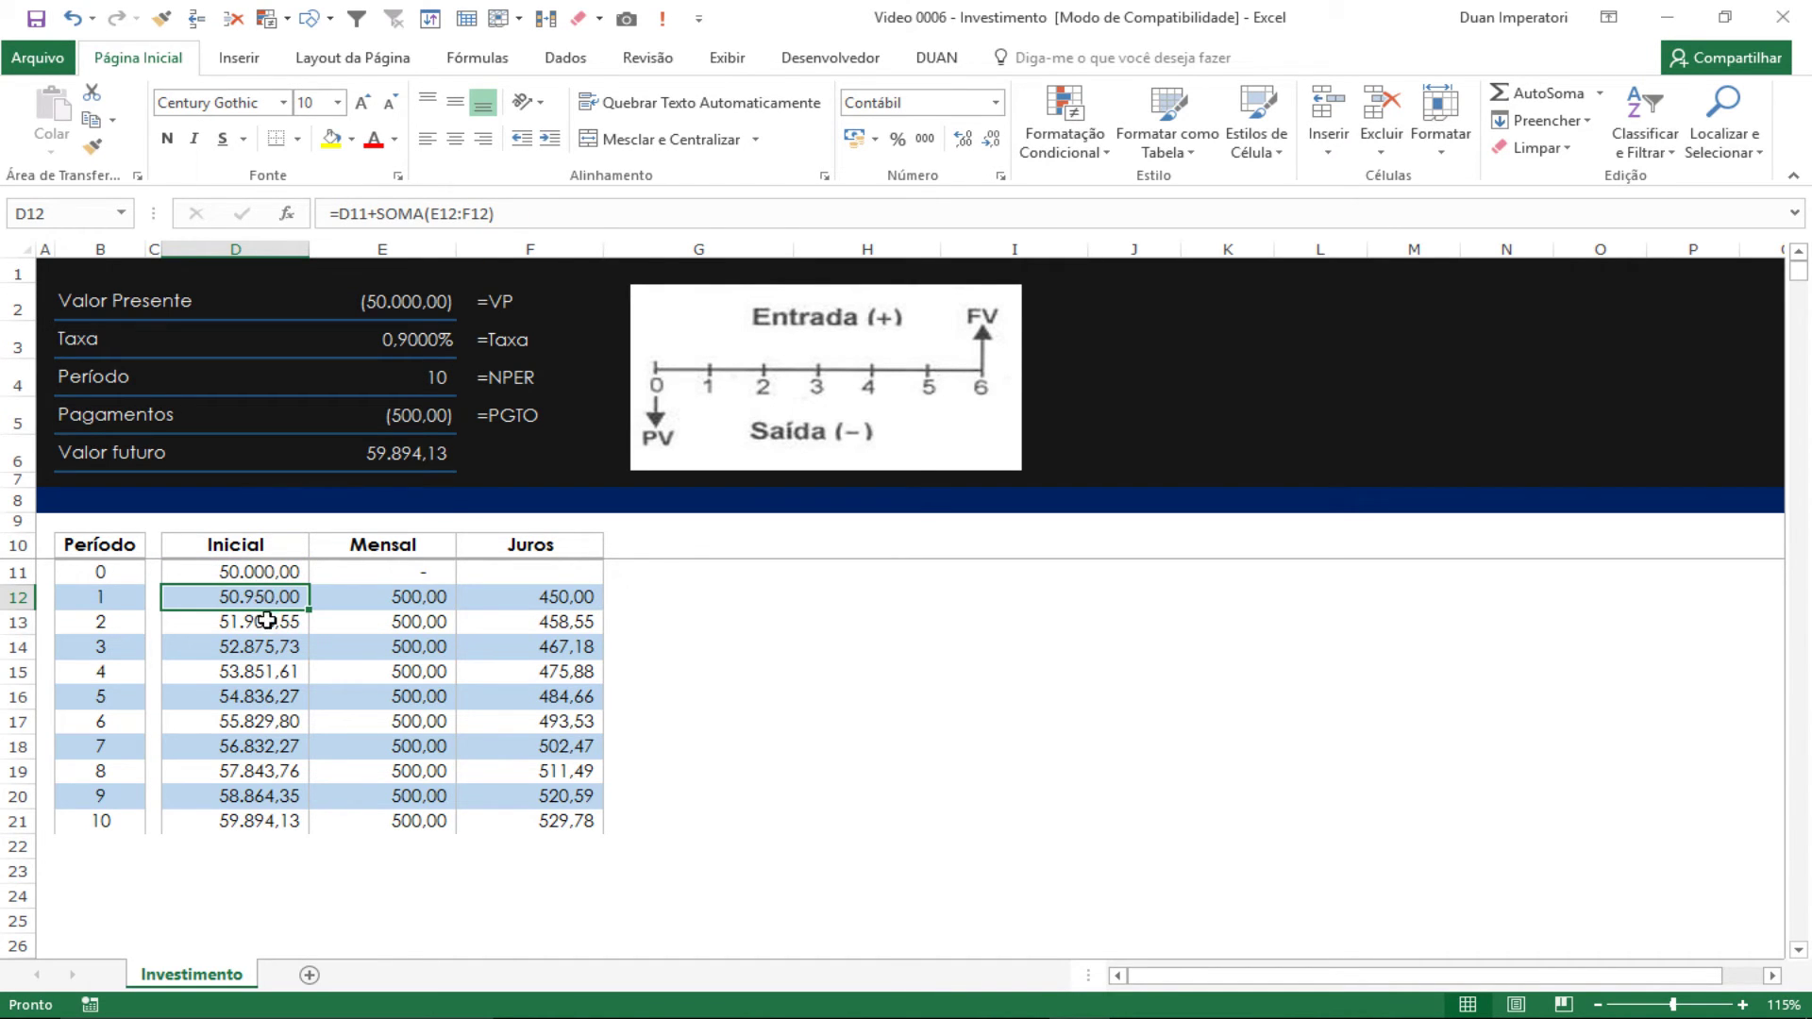
pyautogui.click(258, 620)
pyautogui.click(526, 620)
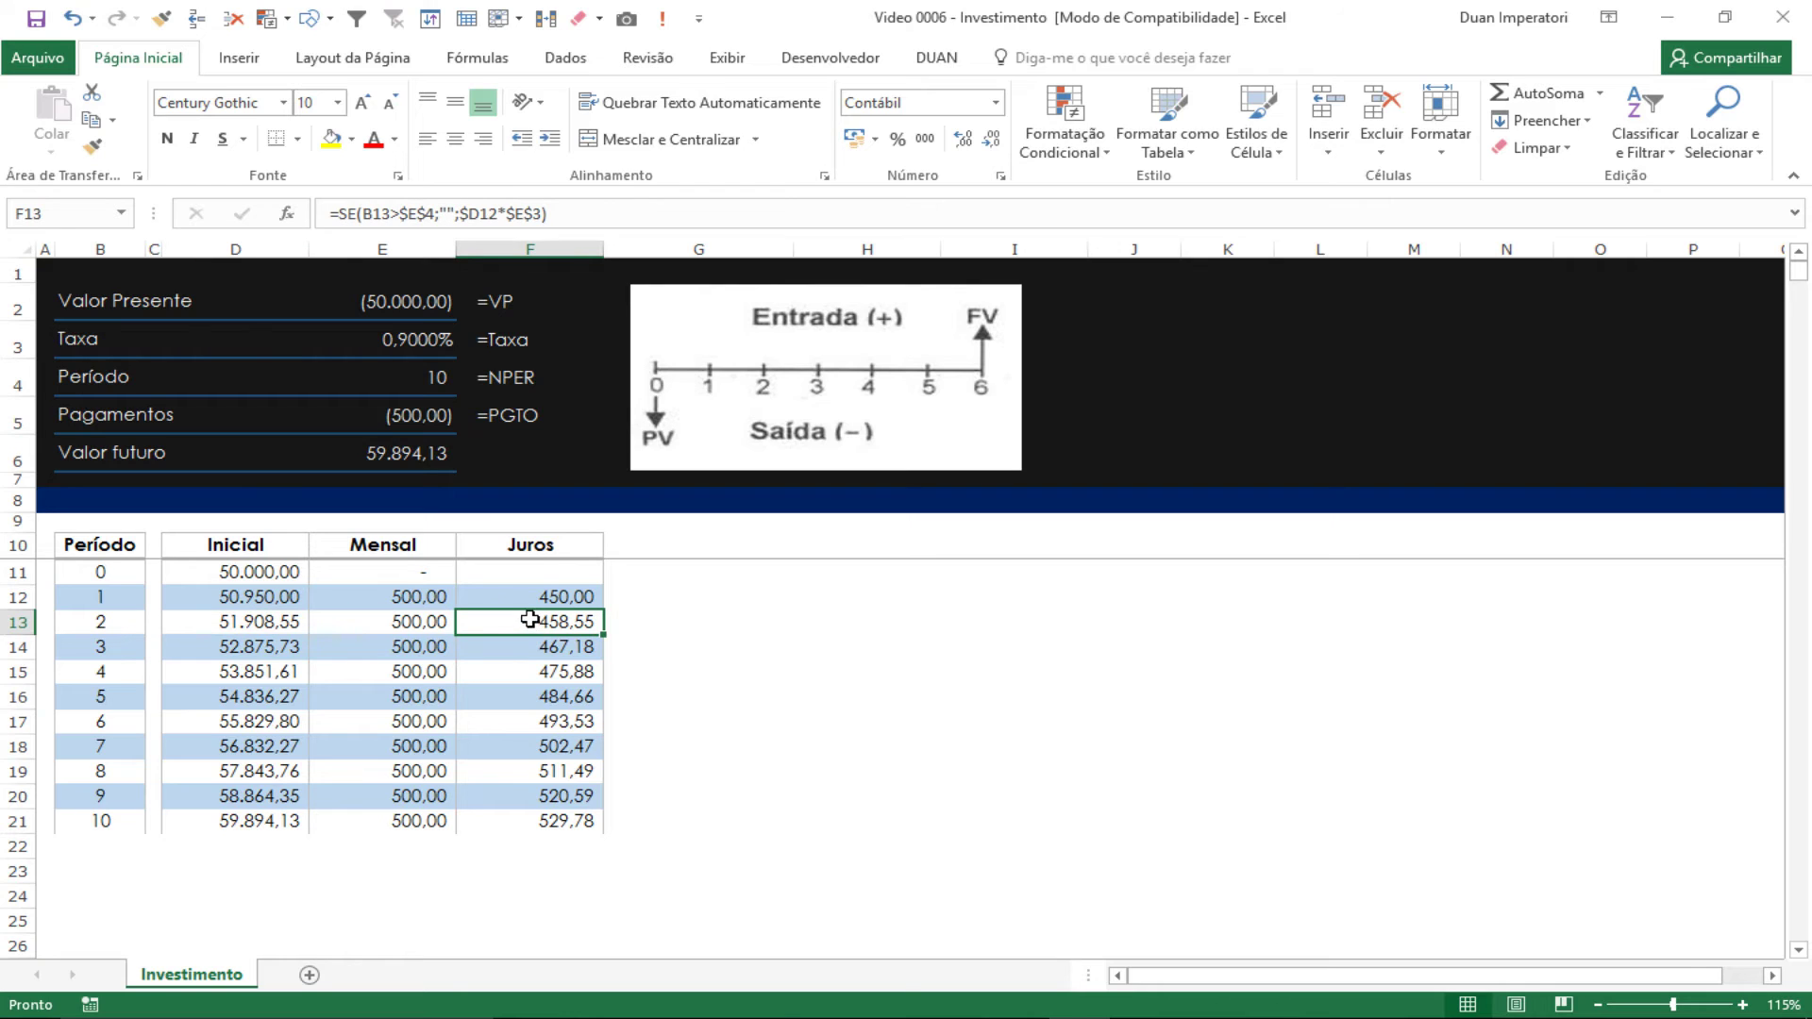
pyautogui.click(253, 597)
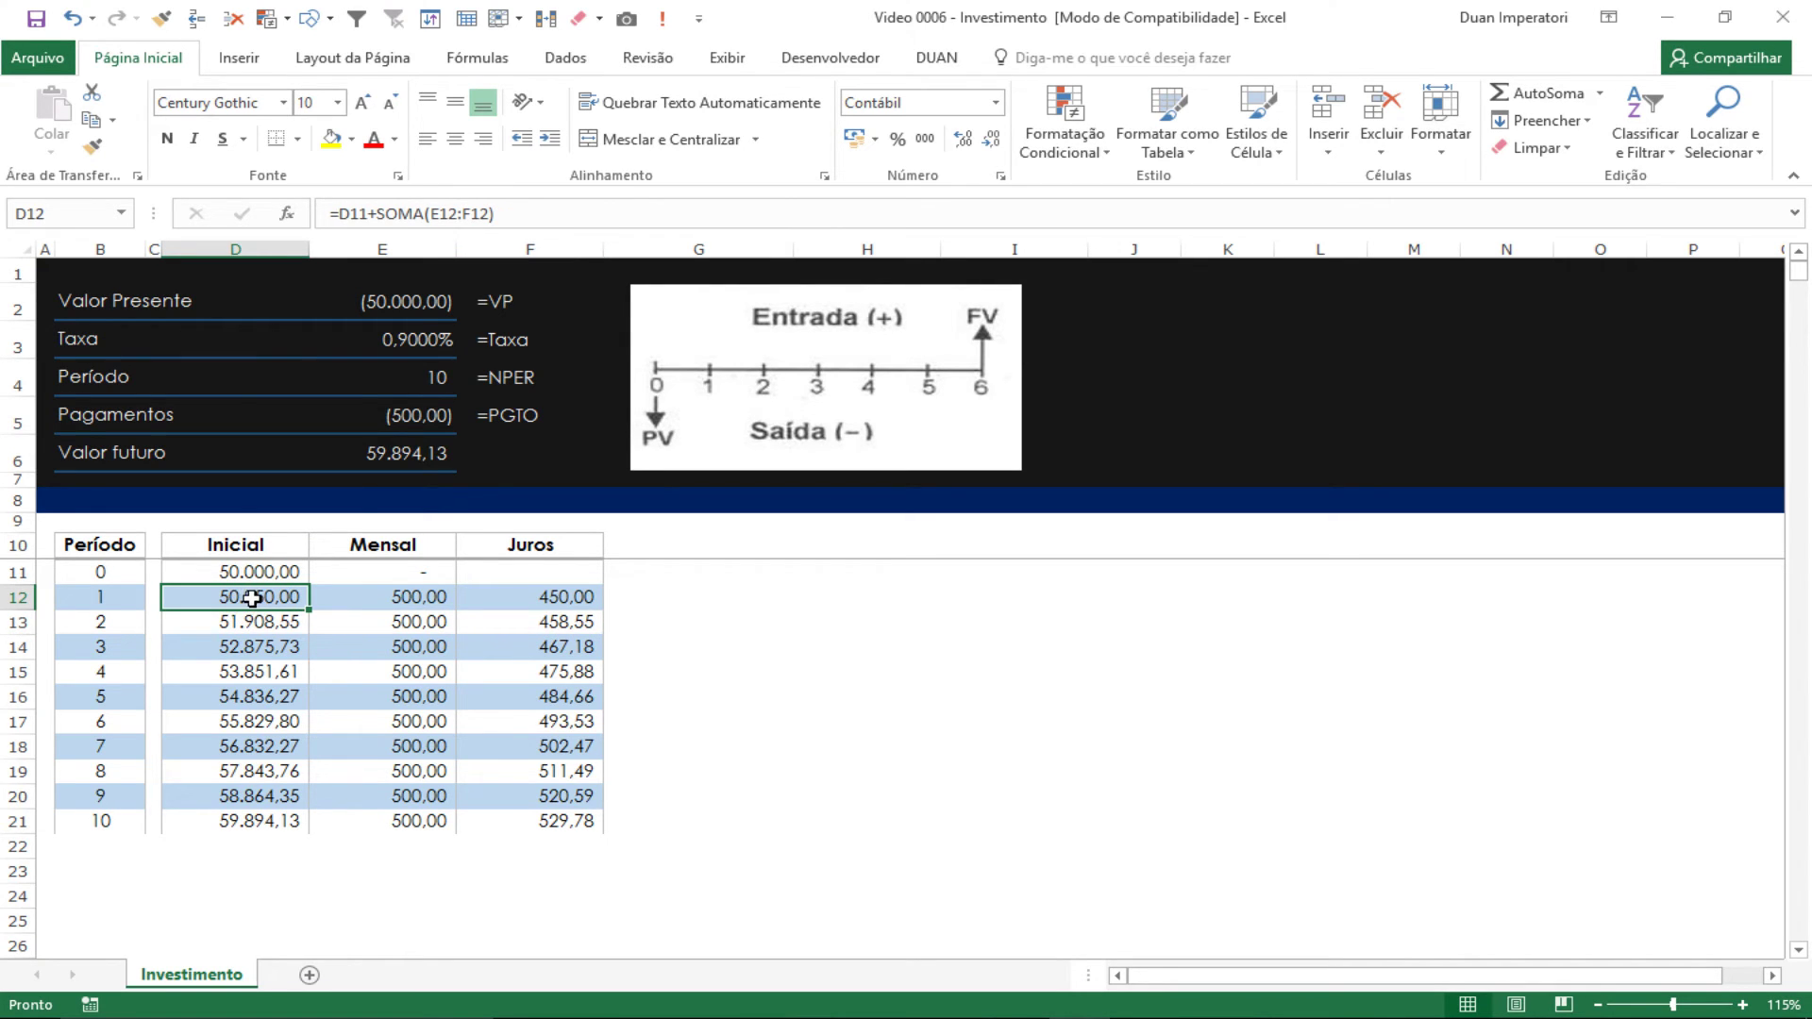
pyautogui.click(353, 621)
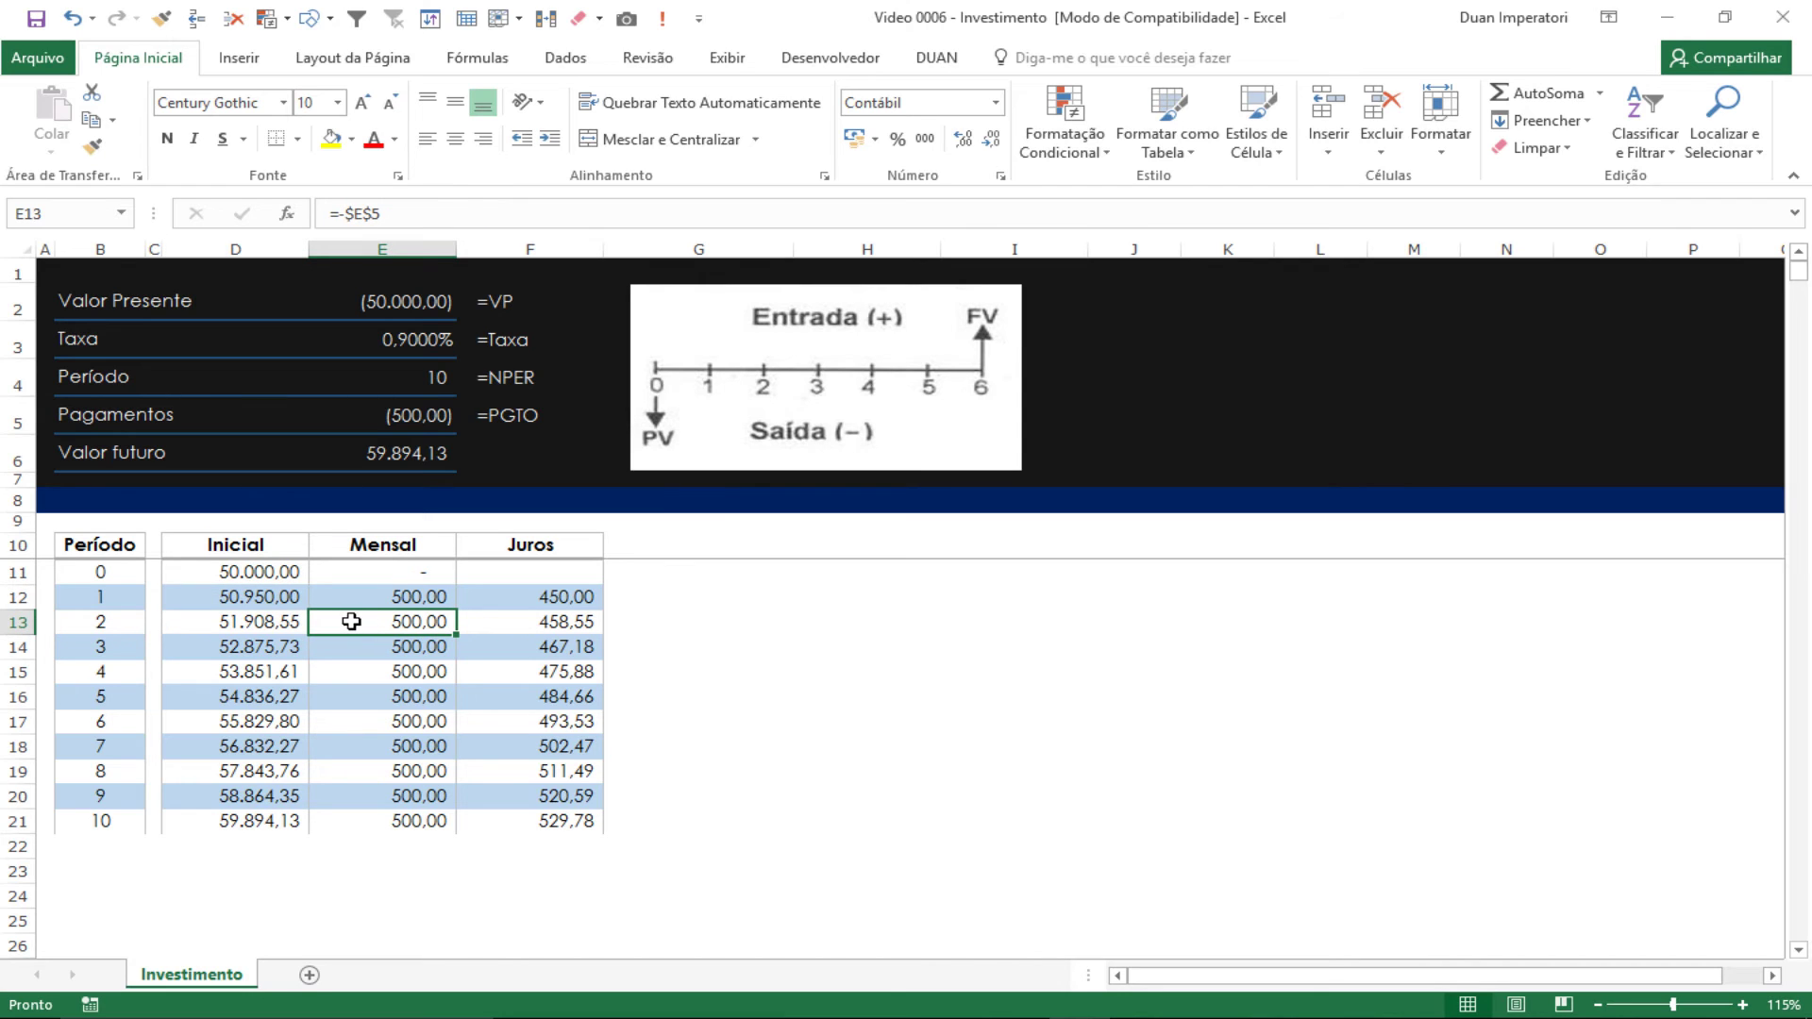
# - Compare the period 10 balance in D21 and its monthly deposit with the VF formula in cell E6
pyautogui.click(245, 826)
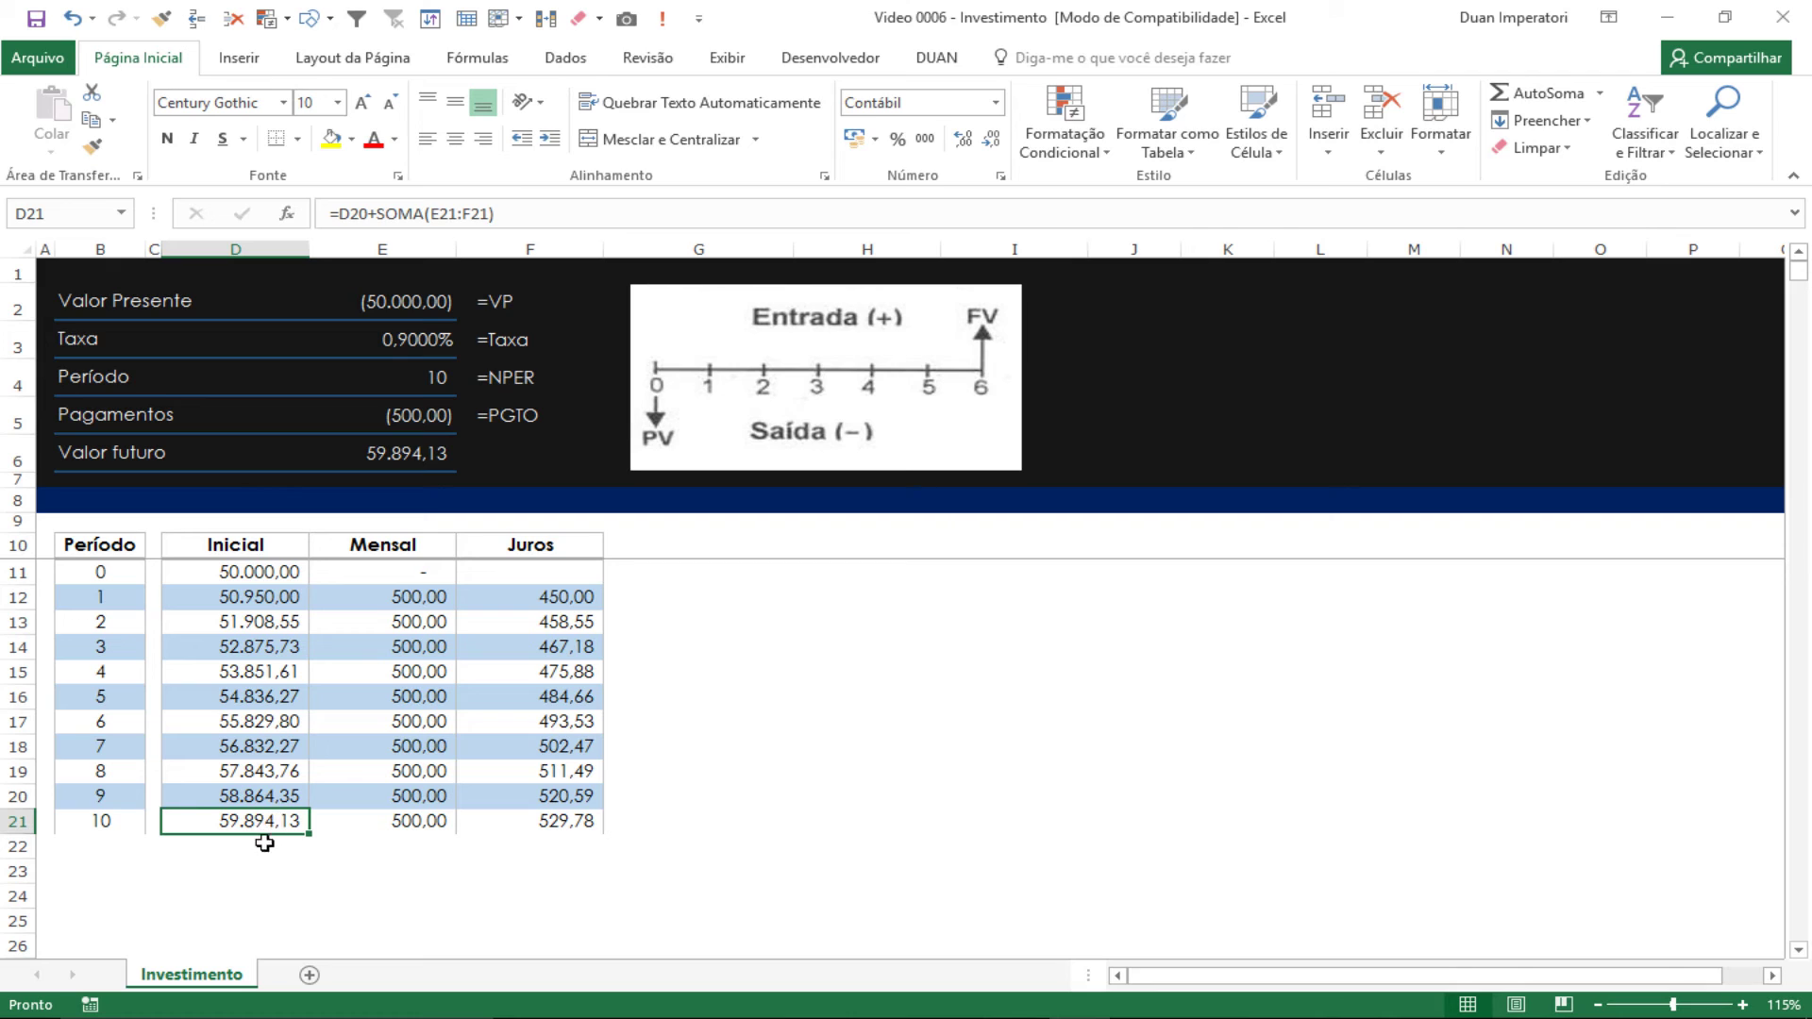
pyautogui.click(371, 820)
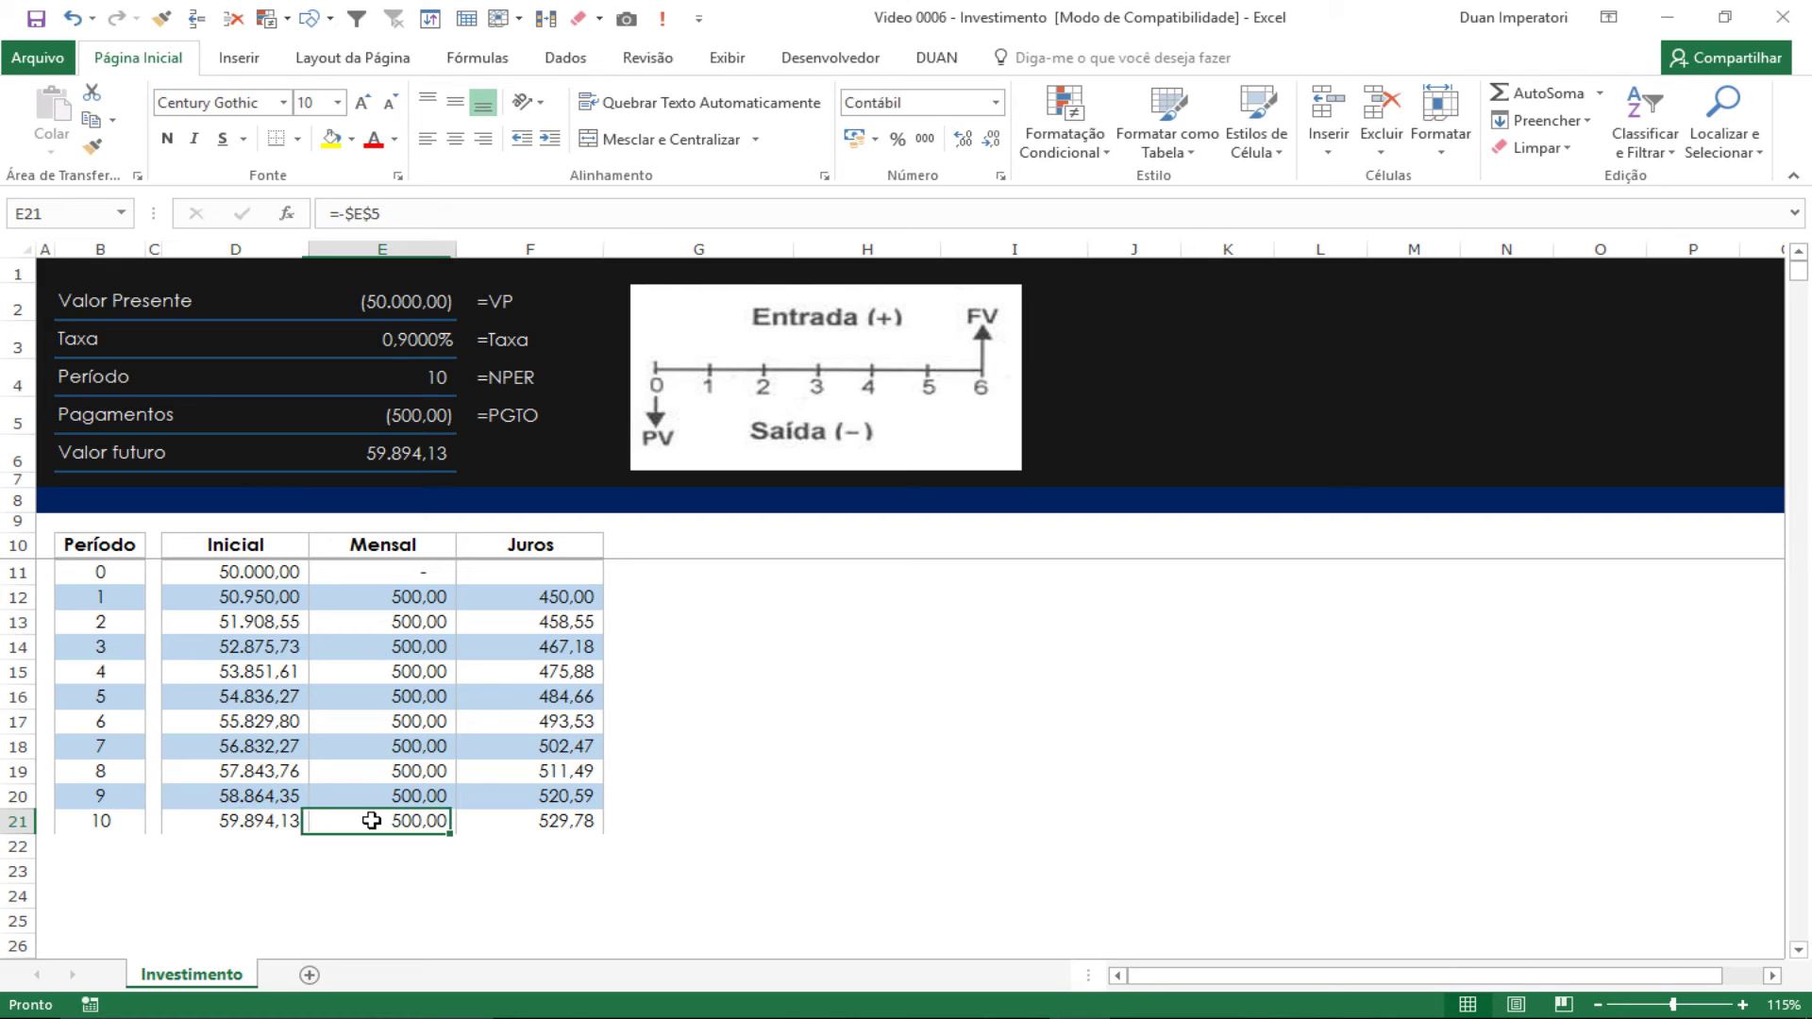
pyautogui.click(251, 546)
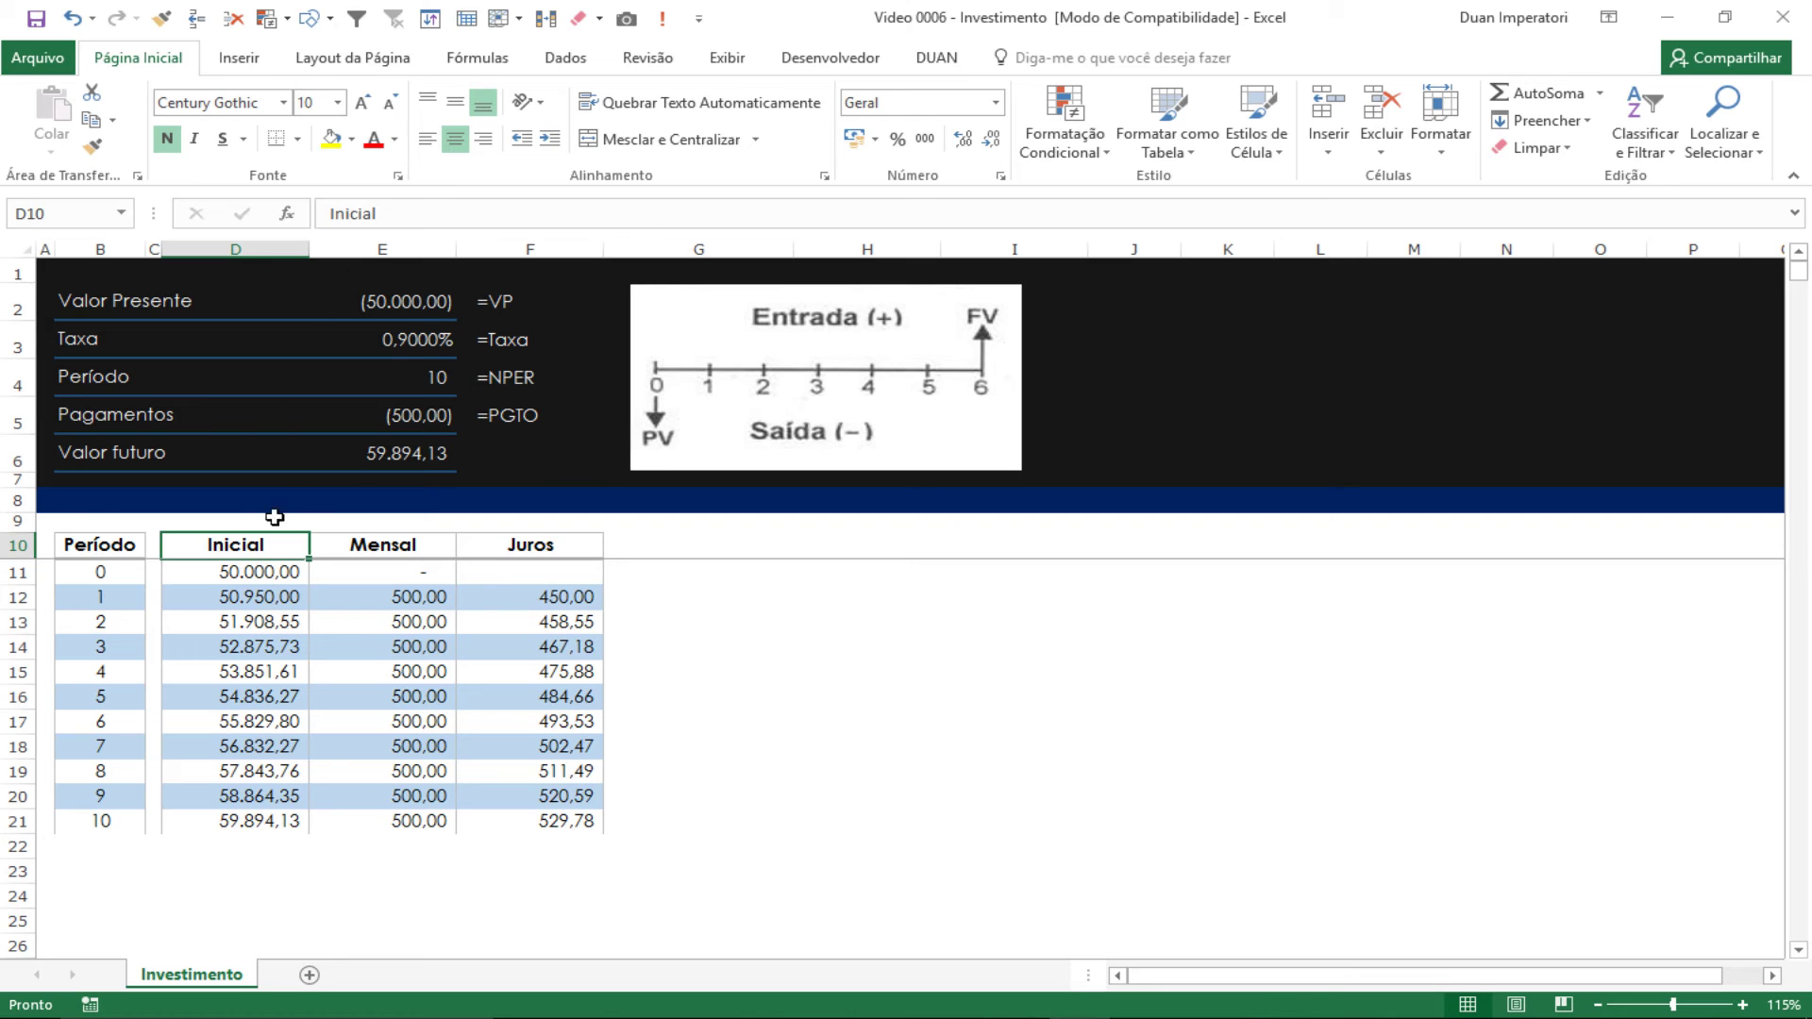
pyautogui.click(407, 456)
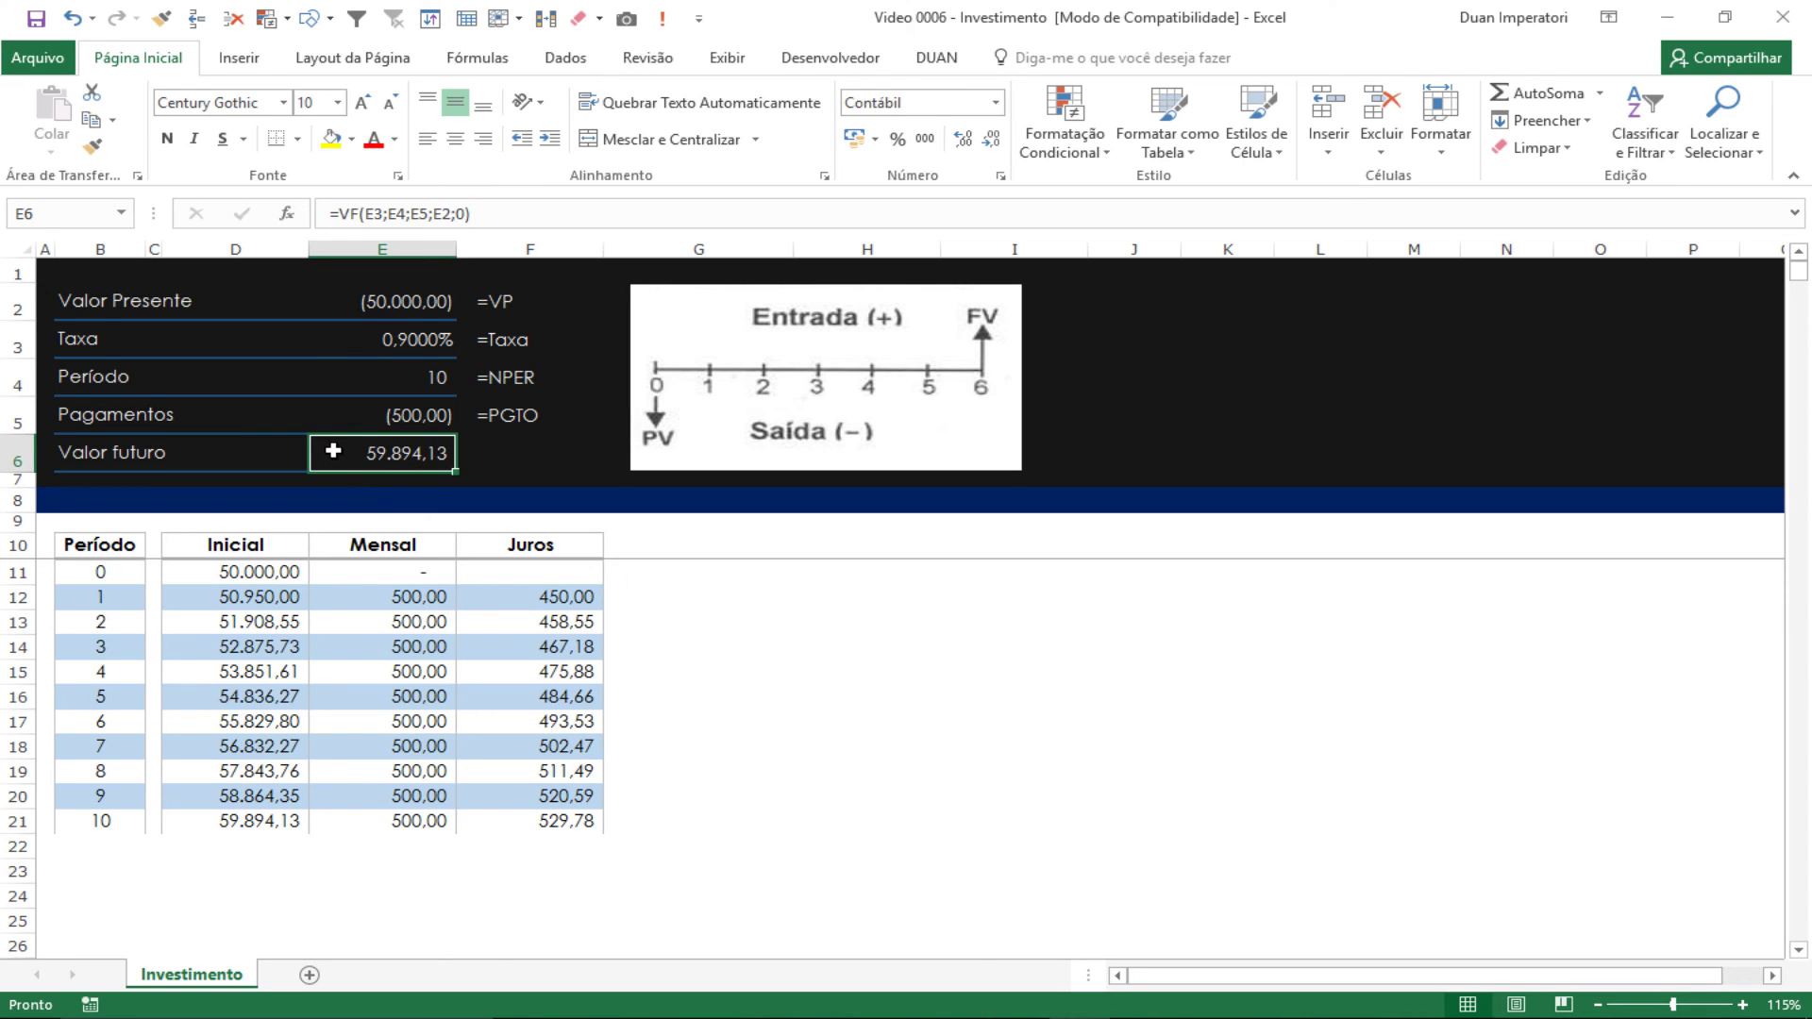
# - Examine the function-name labels in F2:F5 against the field labels in column B and the future value formula in E6
pyautogui.click(502, 304)
pyautogui.click(525, 339)
pyautogui.click(518, 378)
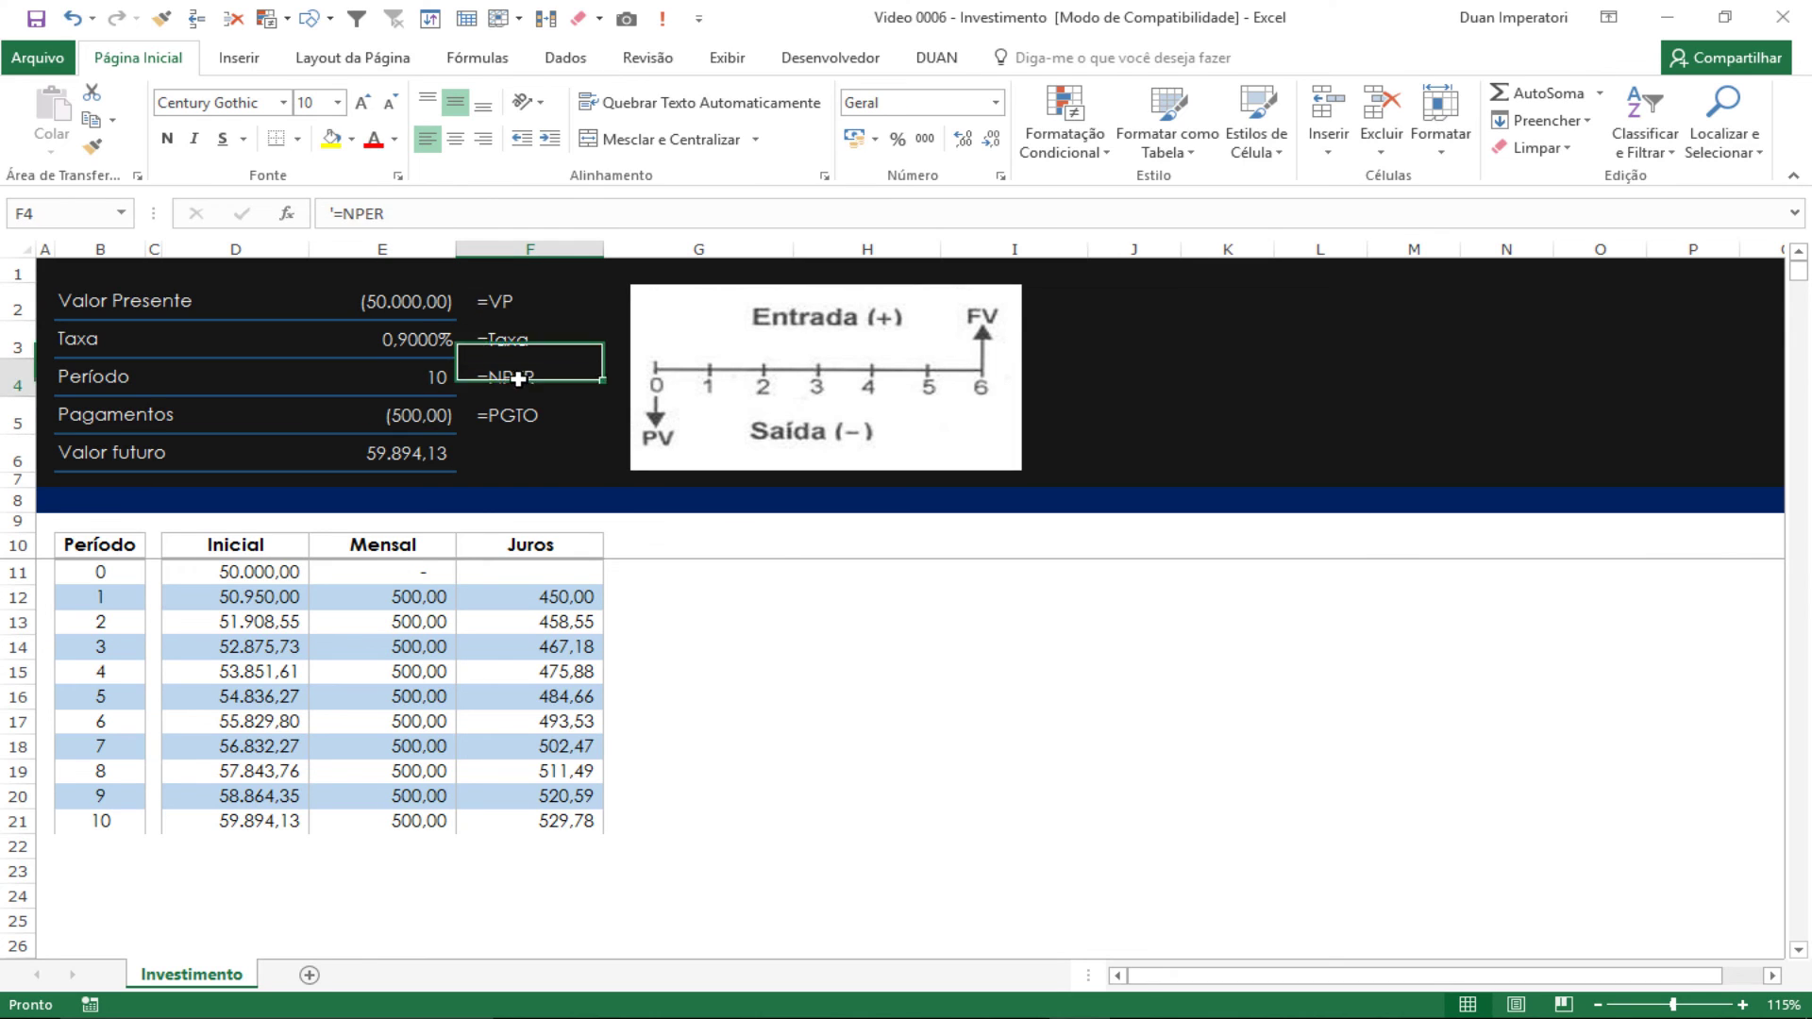
pyautogui.click(518, 401)
pyautogui.click(123, 302)
pyautogui.click(126, 344)
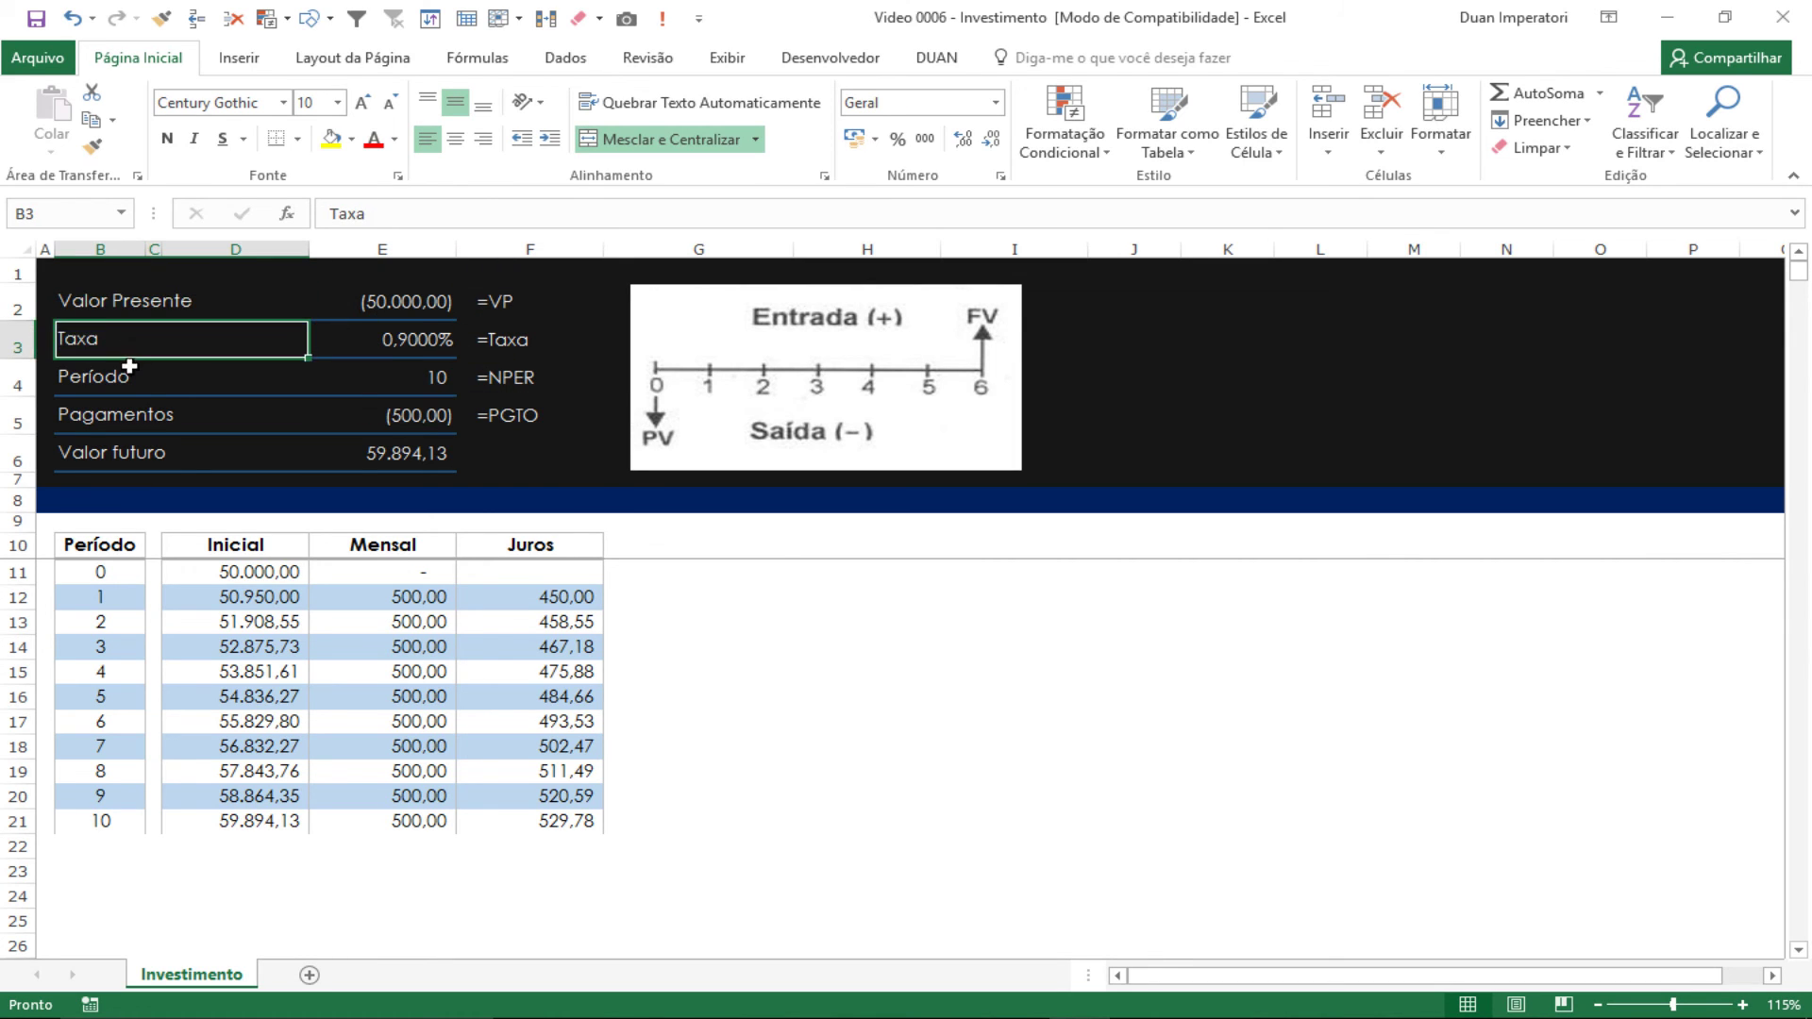
pyautogui.click(128, 377)
pyautogui.click(122, 412)
pyautogui.click(518, 429)
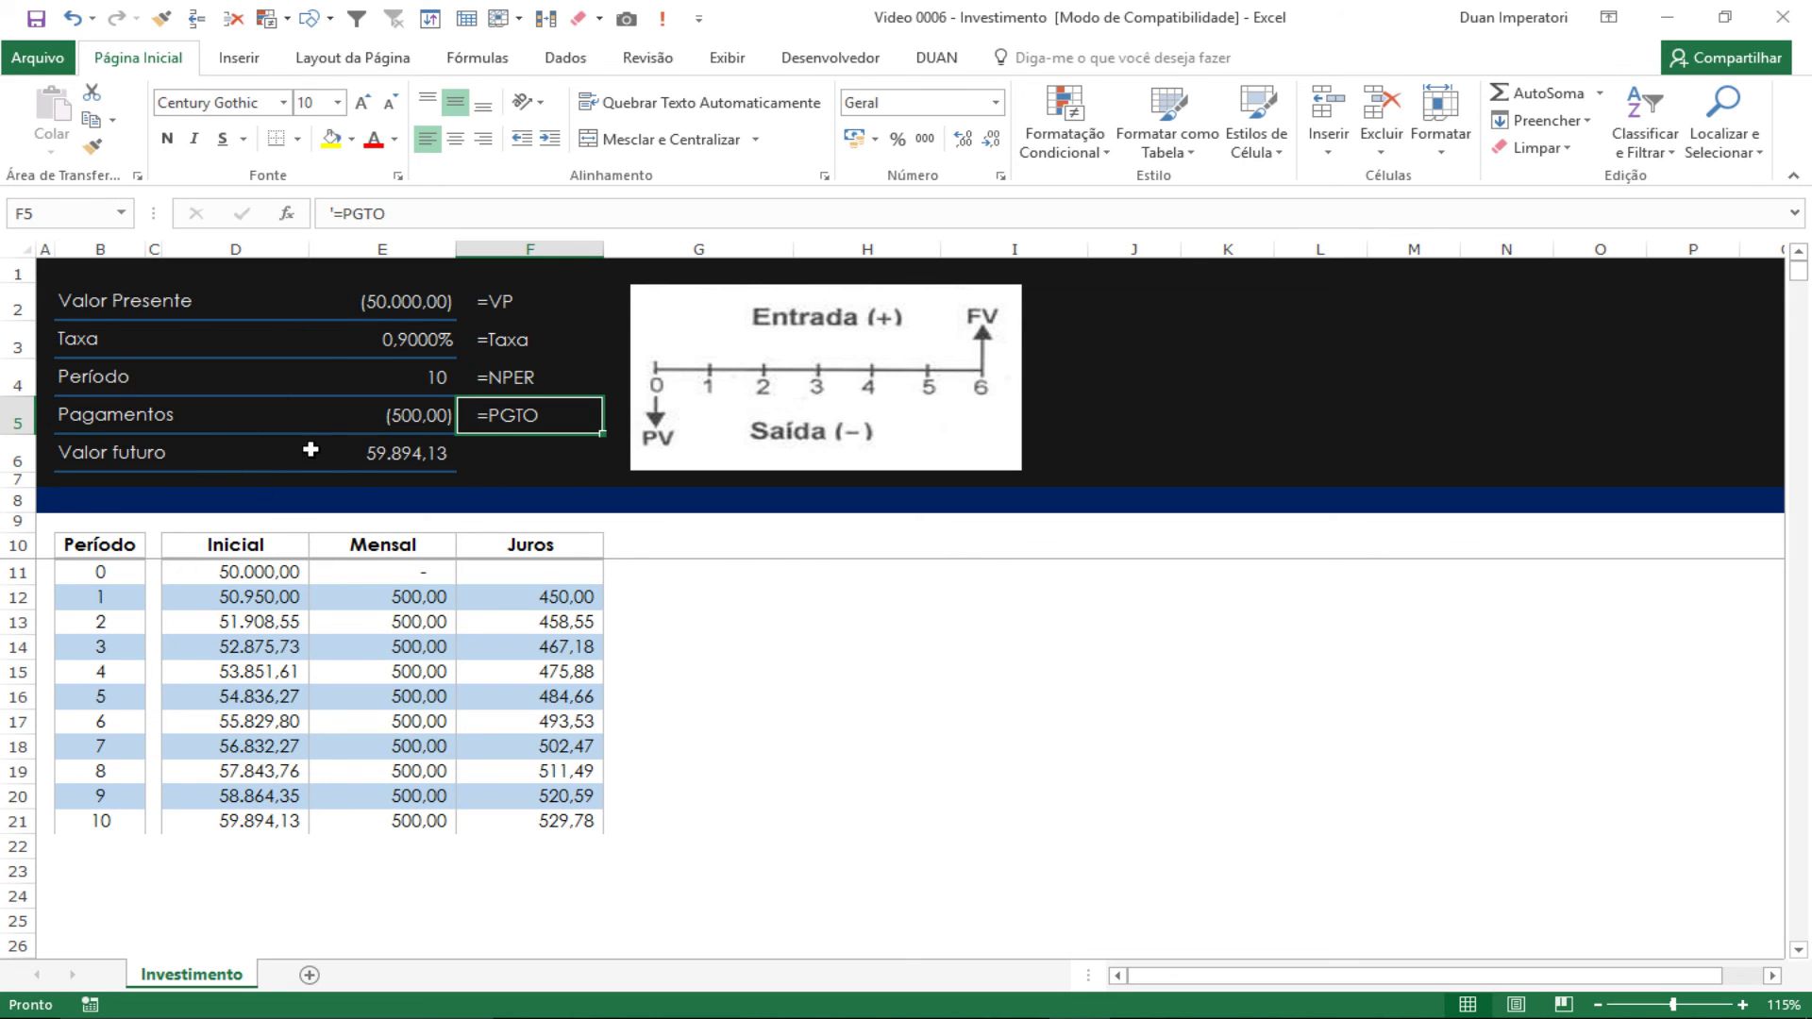
pyautogui.click(502, 348)
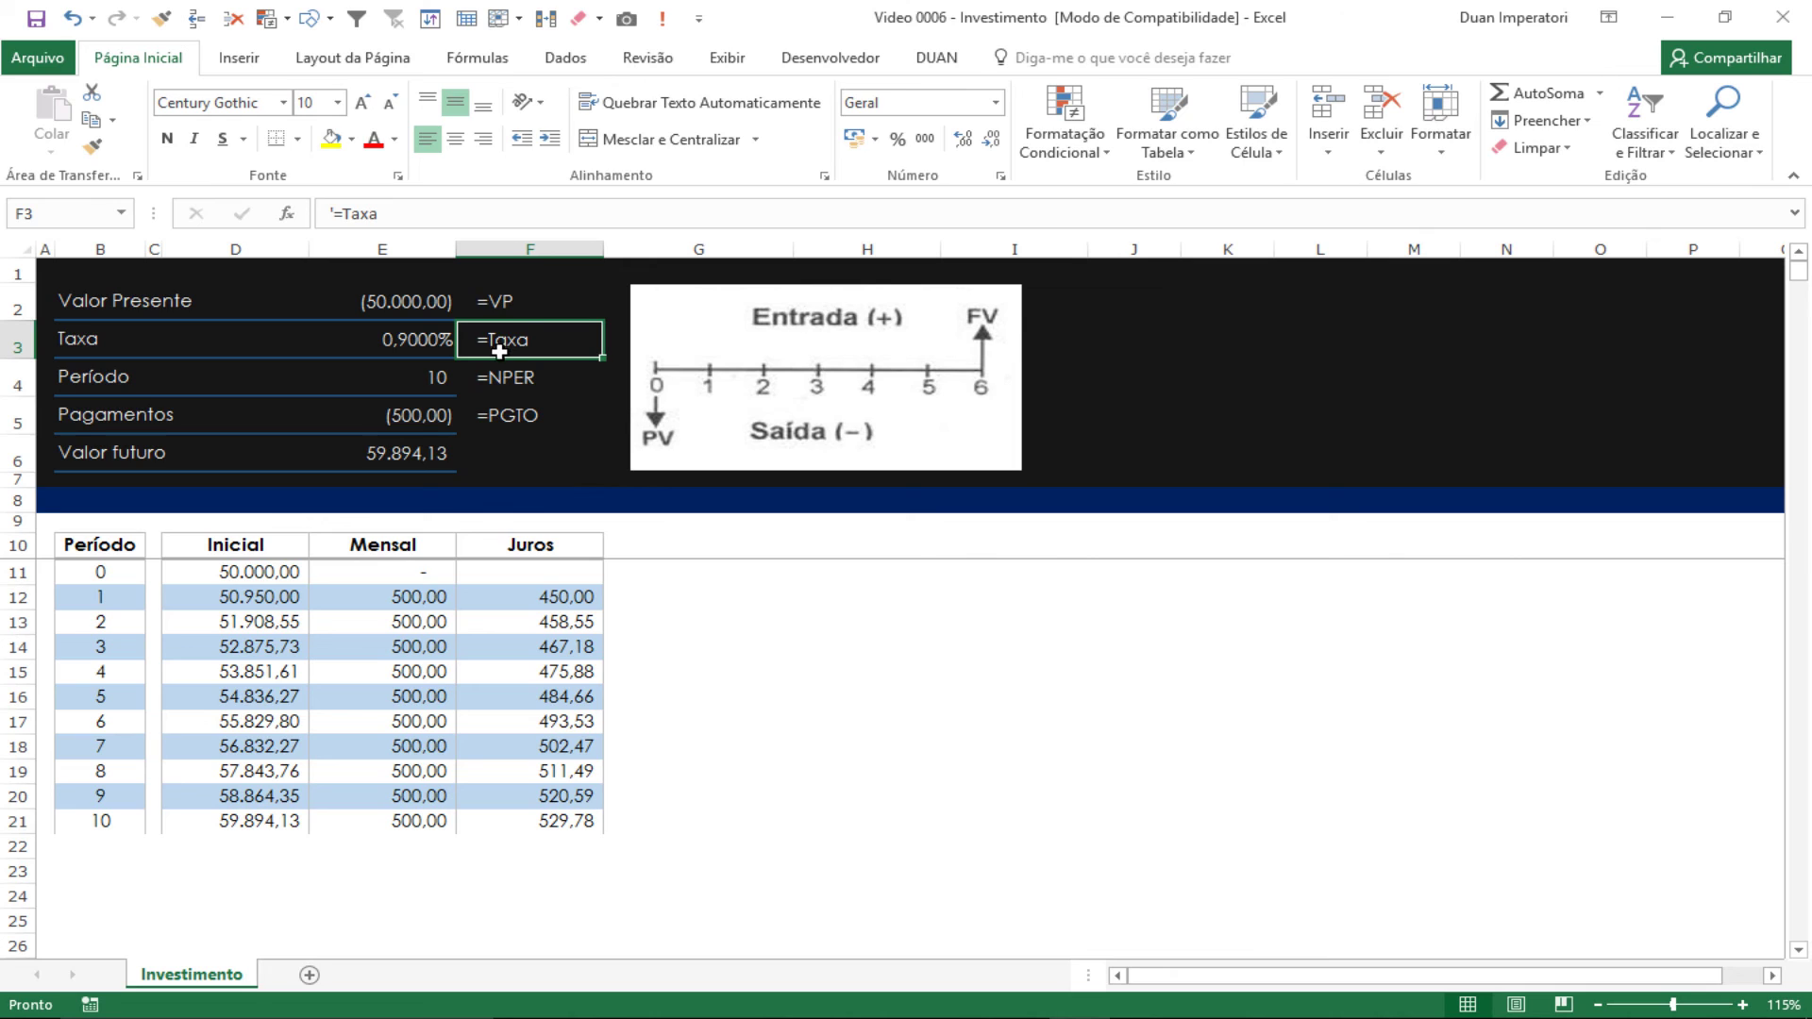
pyautogui.click(514, 297)
pyautogui.click(514, 384)
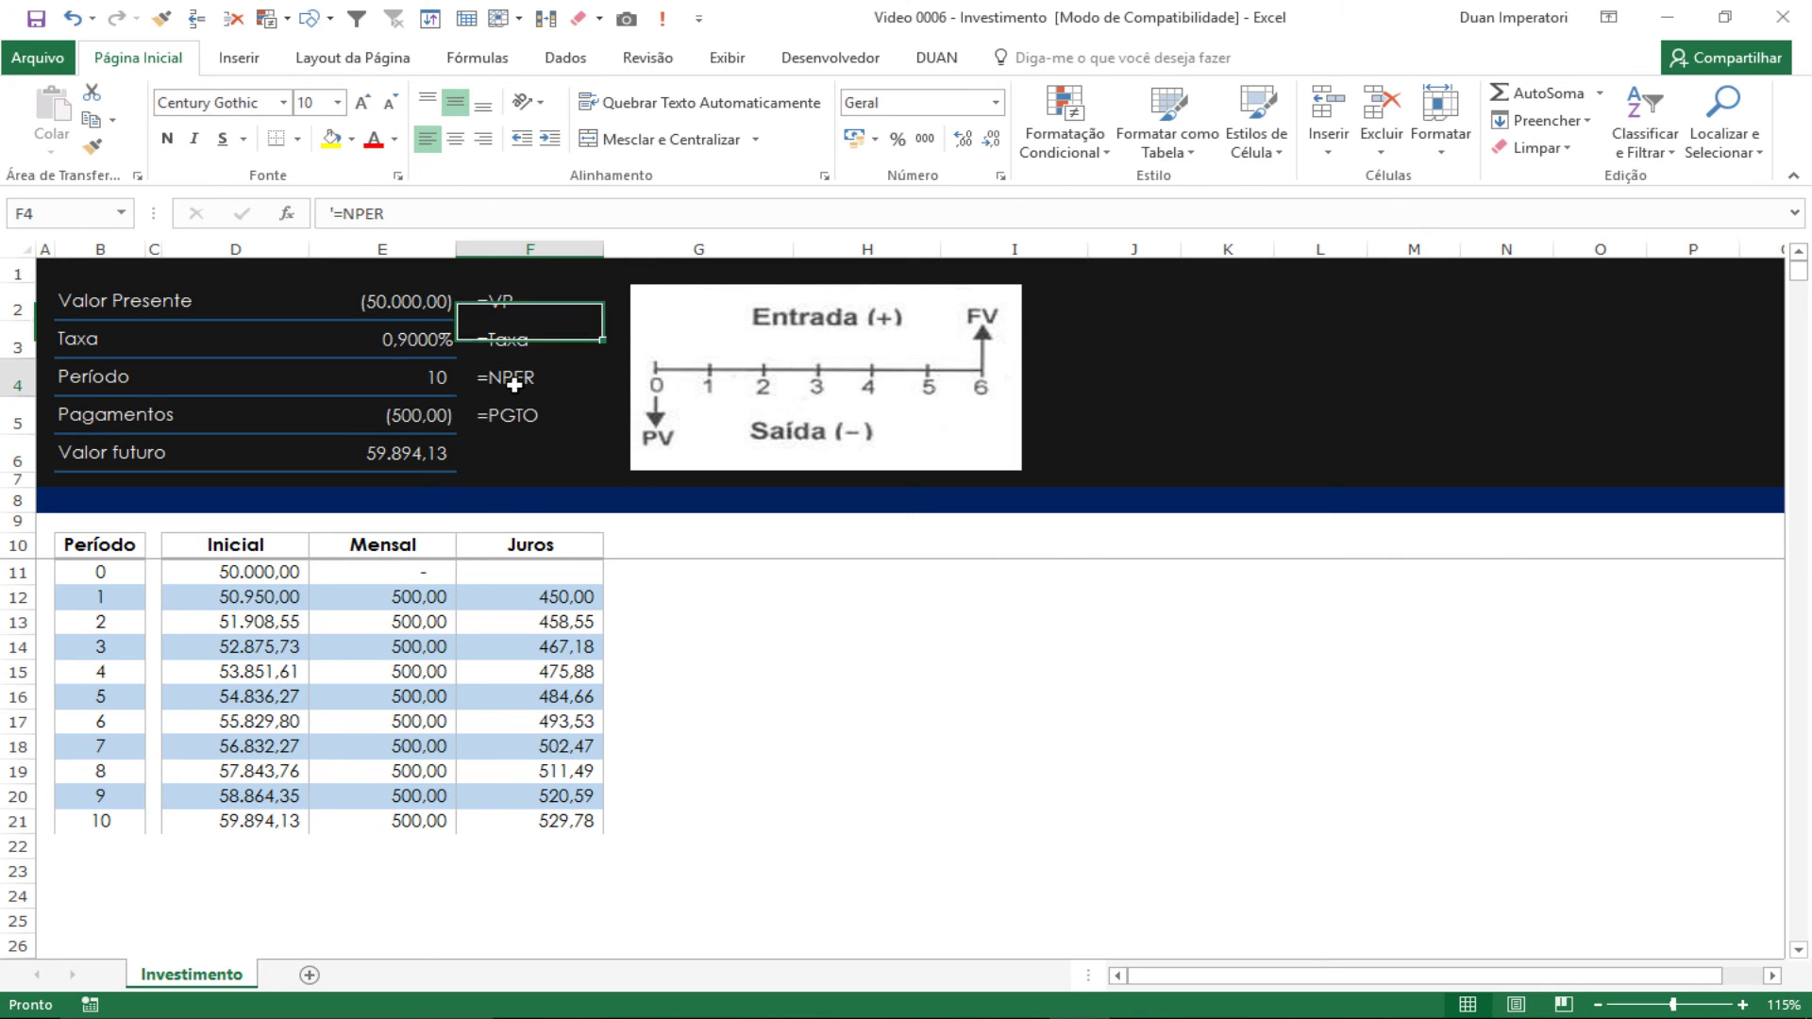
pyautogui.click(497, 420)
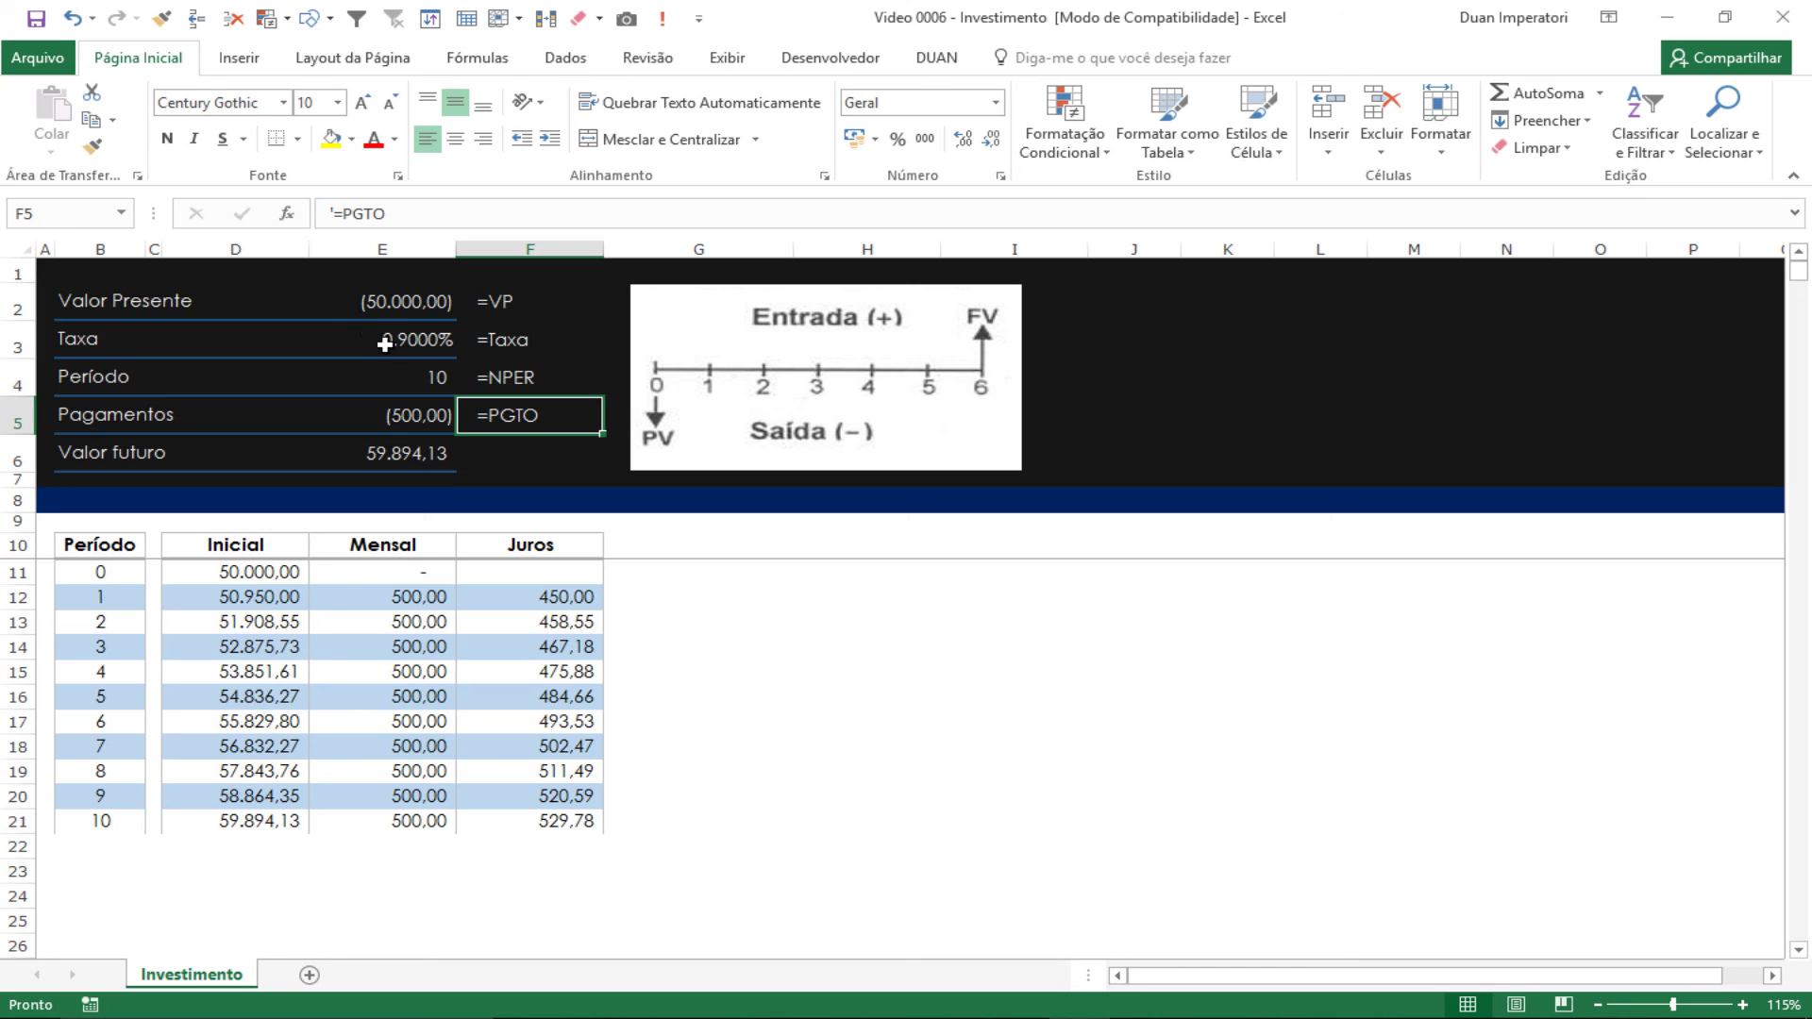
pyautogui.click(385, 455)
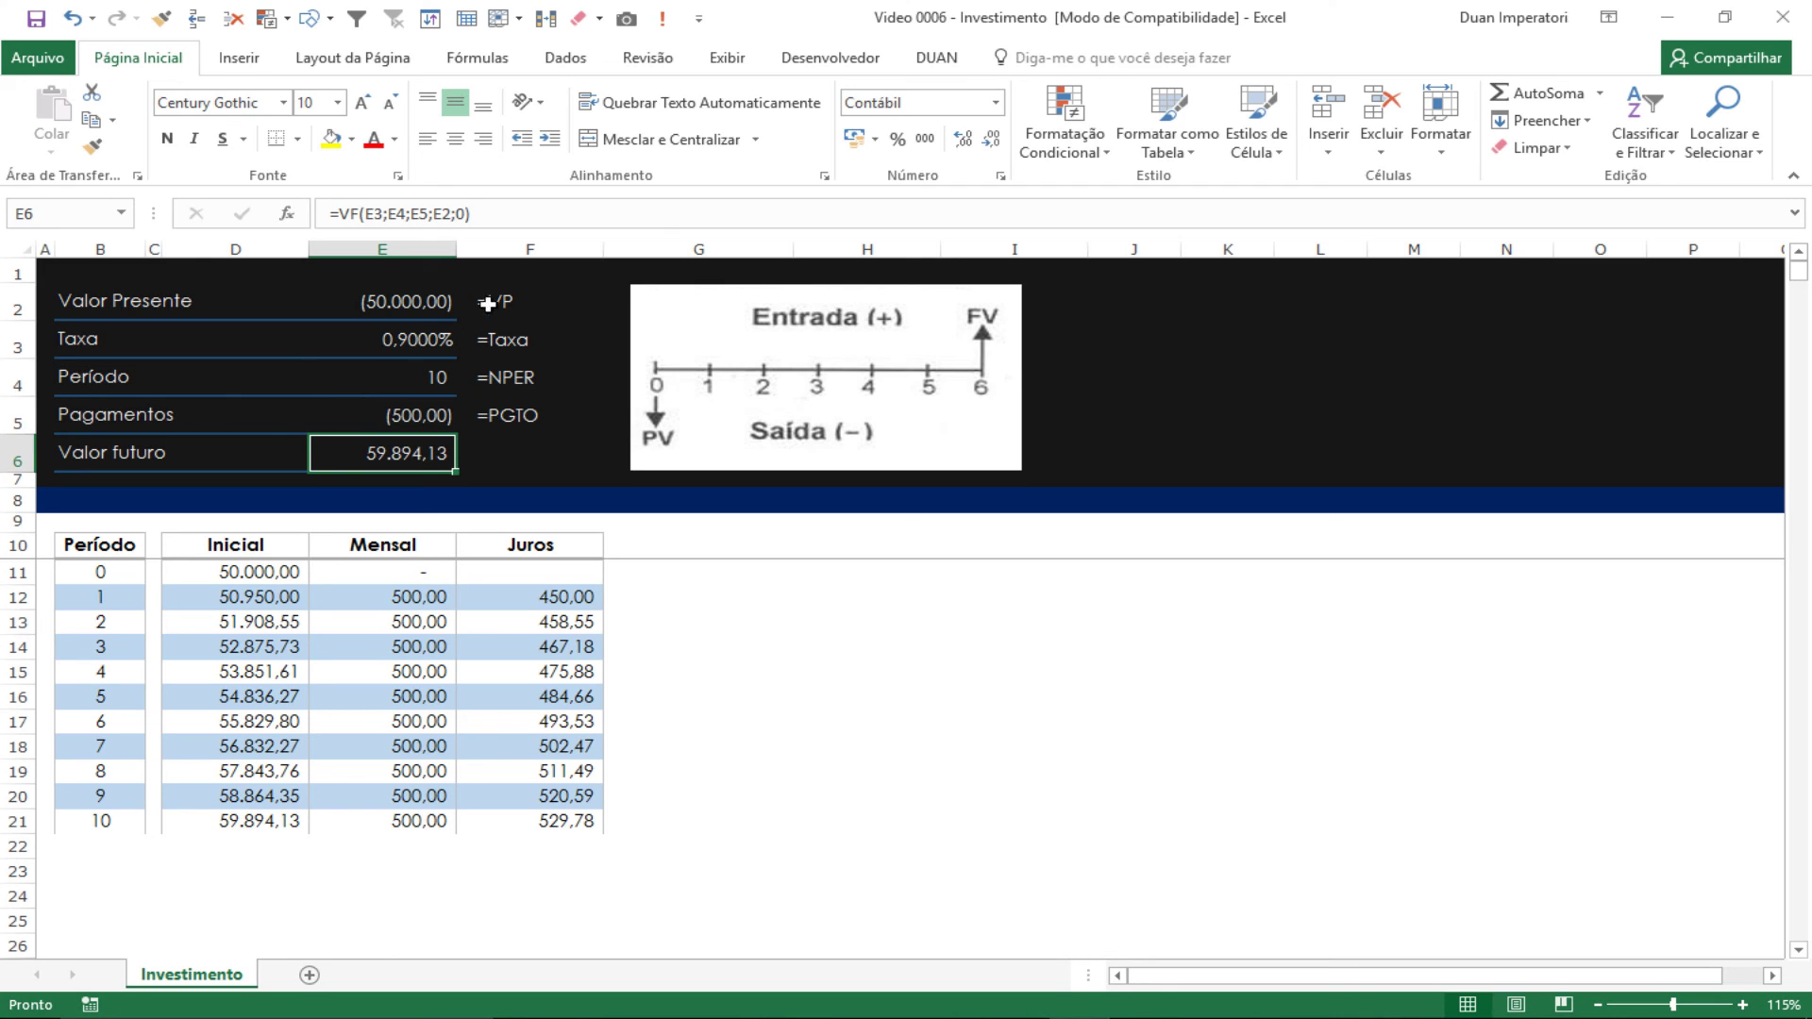
# - Enter the text label =VF in cell F6 beside the future value, with a leading apostrophe
pyautogui.click(495, 450)
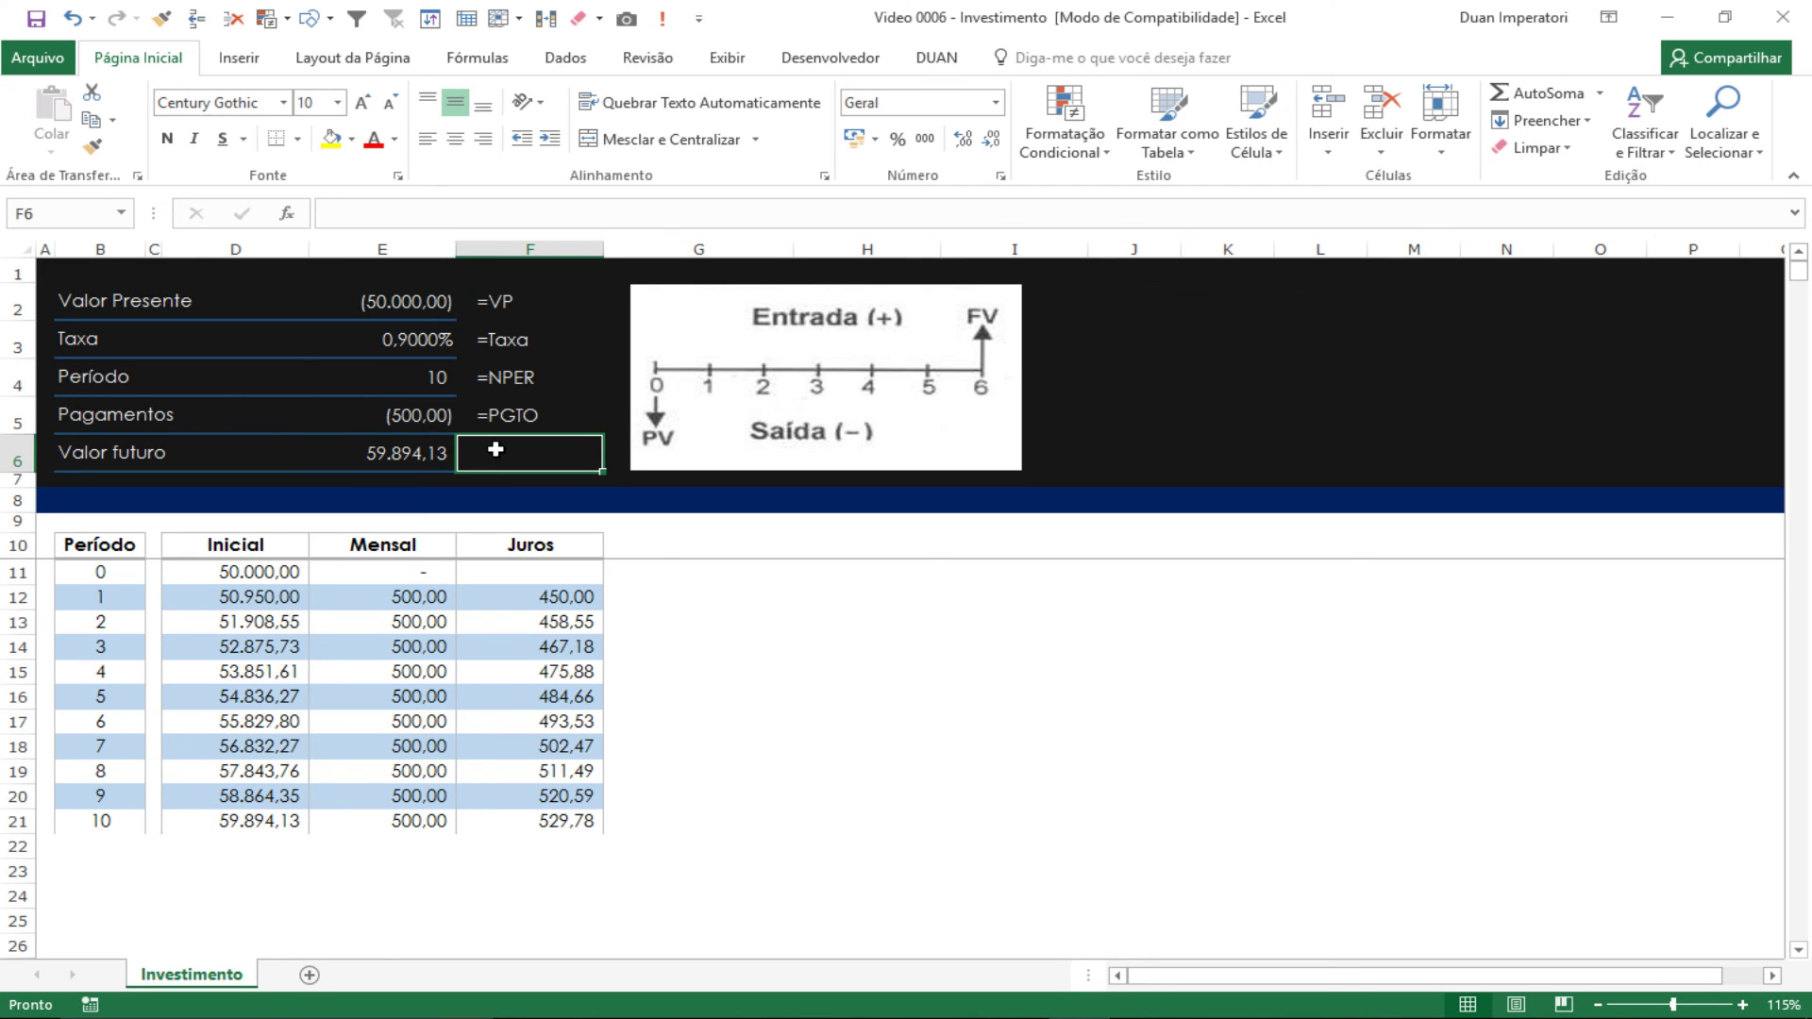
pyautogui.write("'=")
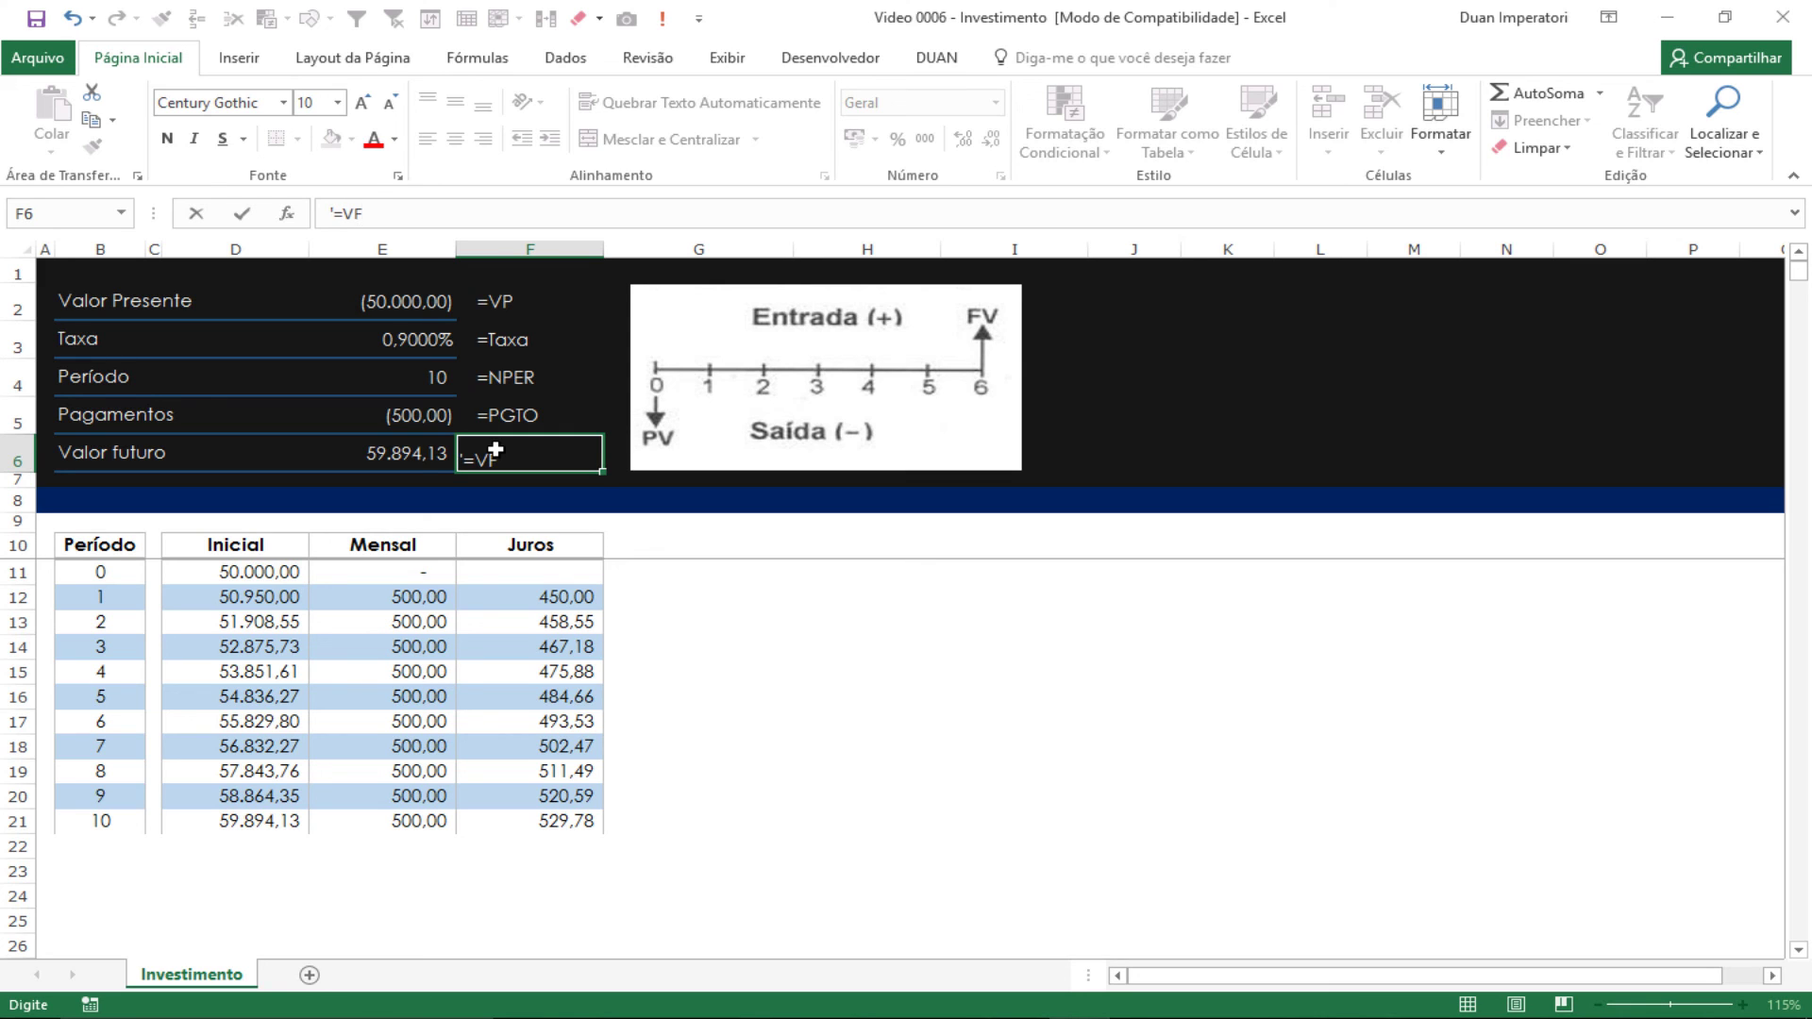
pyautogui.write('VF')
pyautogui.press('Return')
# - Copy only the formatting of the =PGTO label in F5 to the =VF label in F6
pyautogui.click(510, 416)
pyautogui.hotkey('ctrl', 'c')
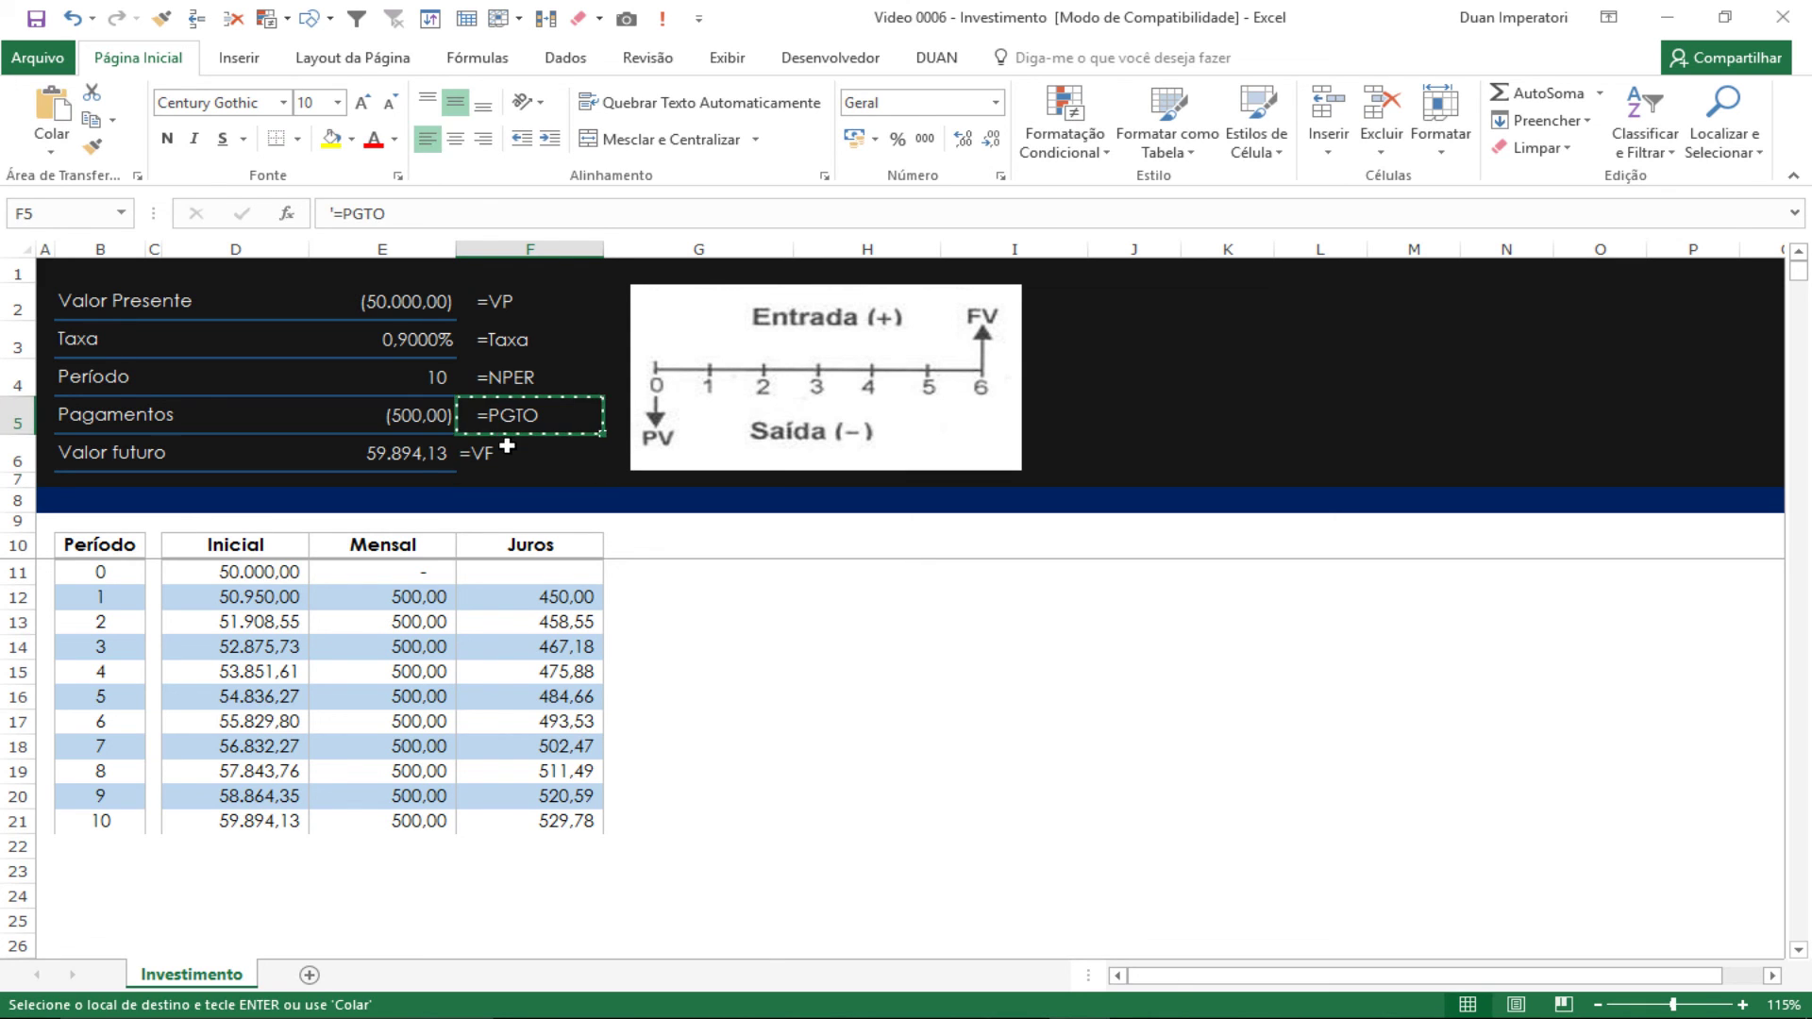
pyautogui.rightClick(502, 451)
pyautogui.click(712, 555)
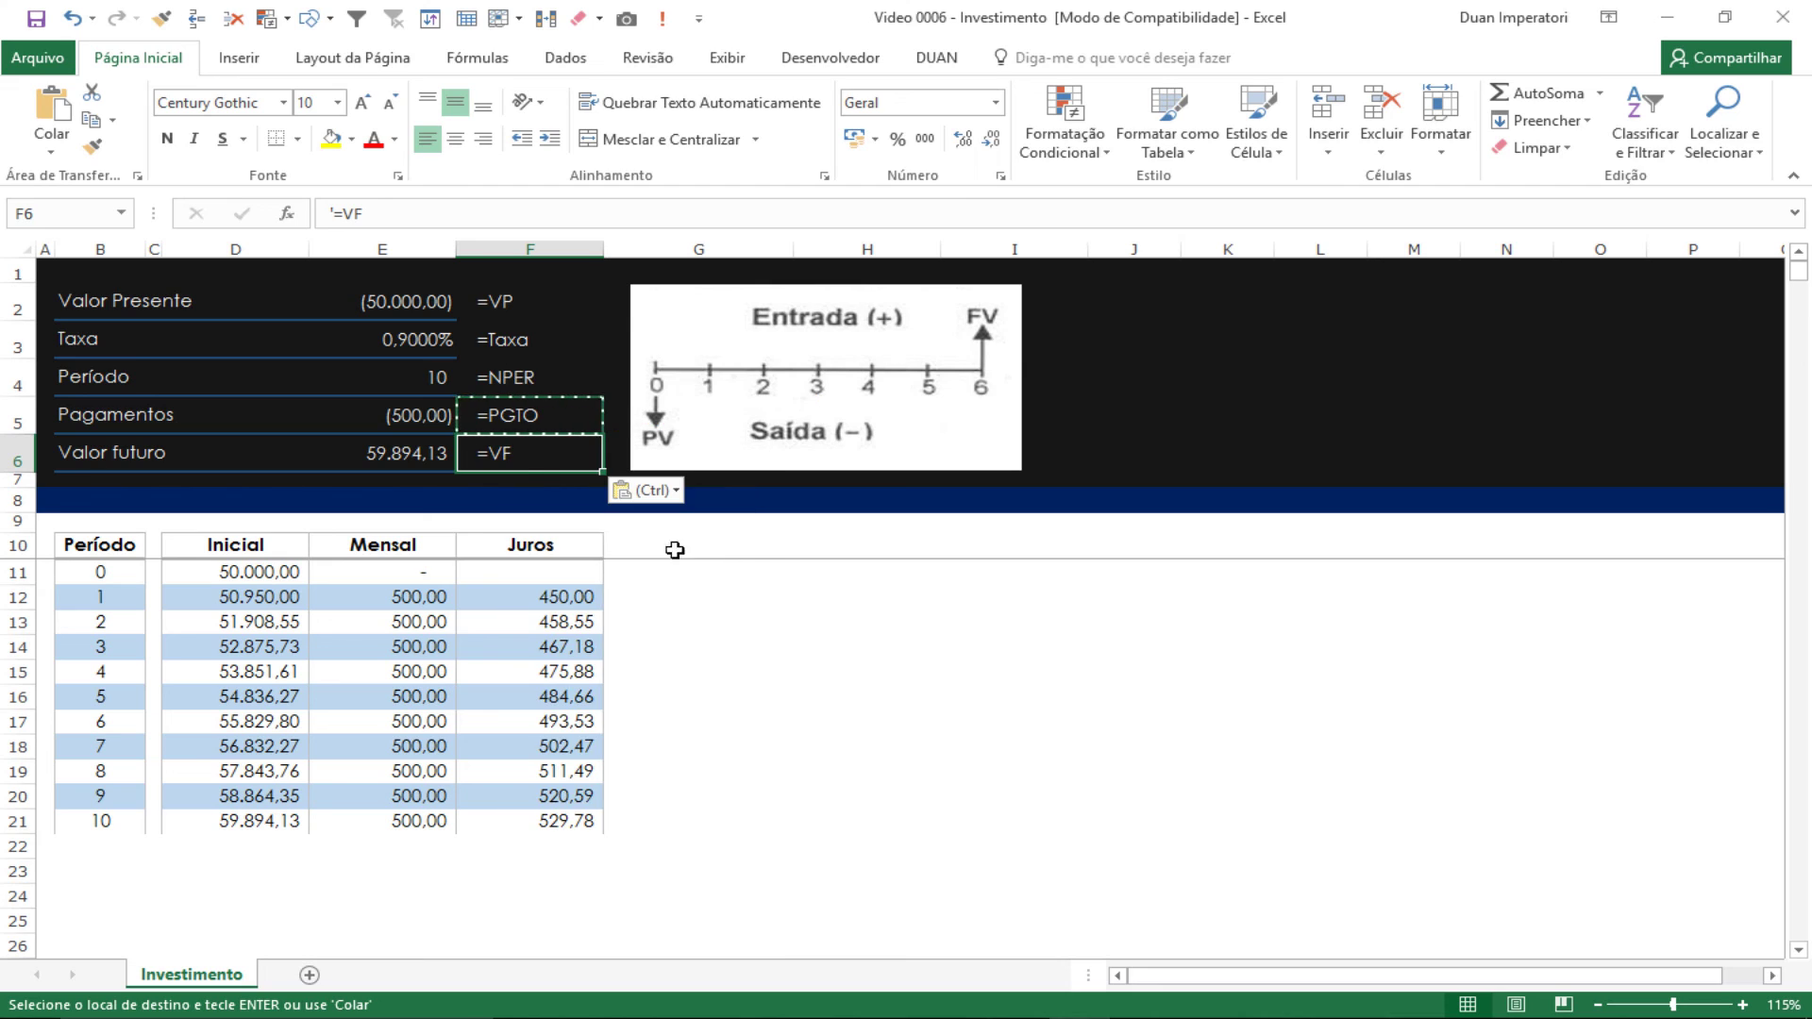
pyautogui.click(467, 372)
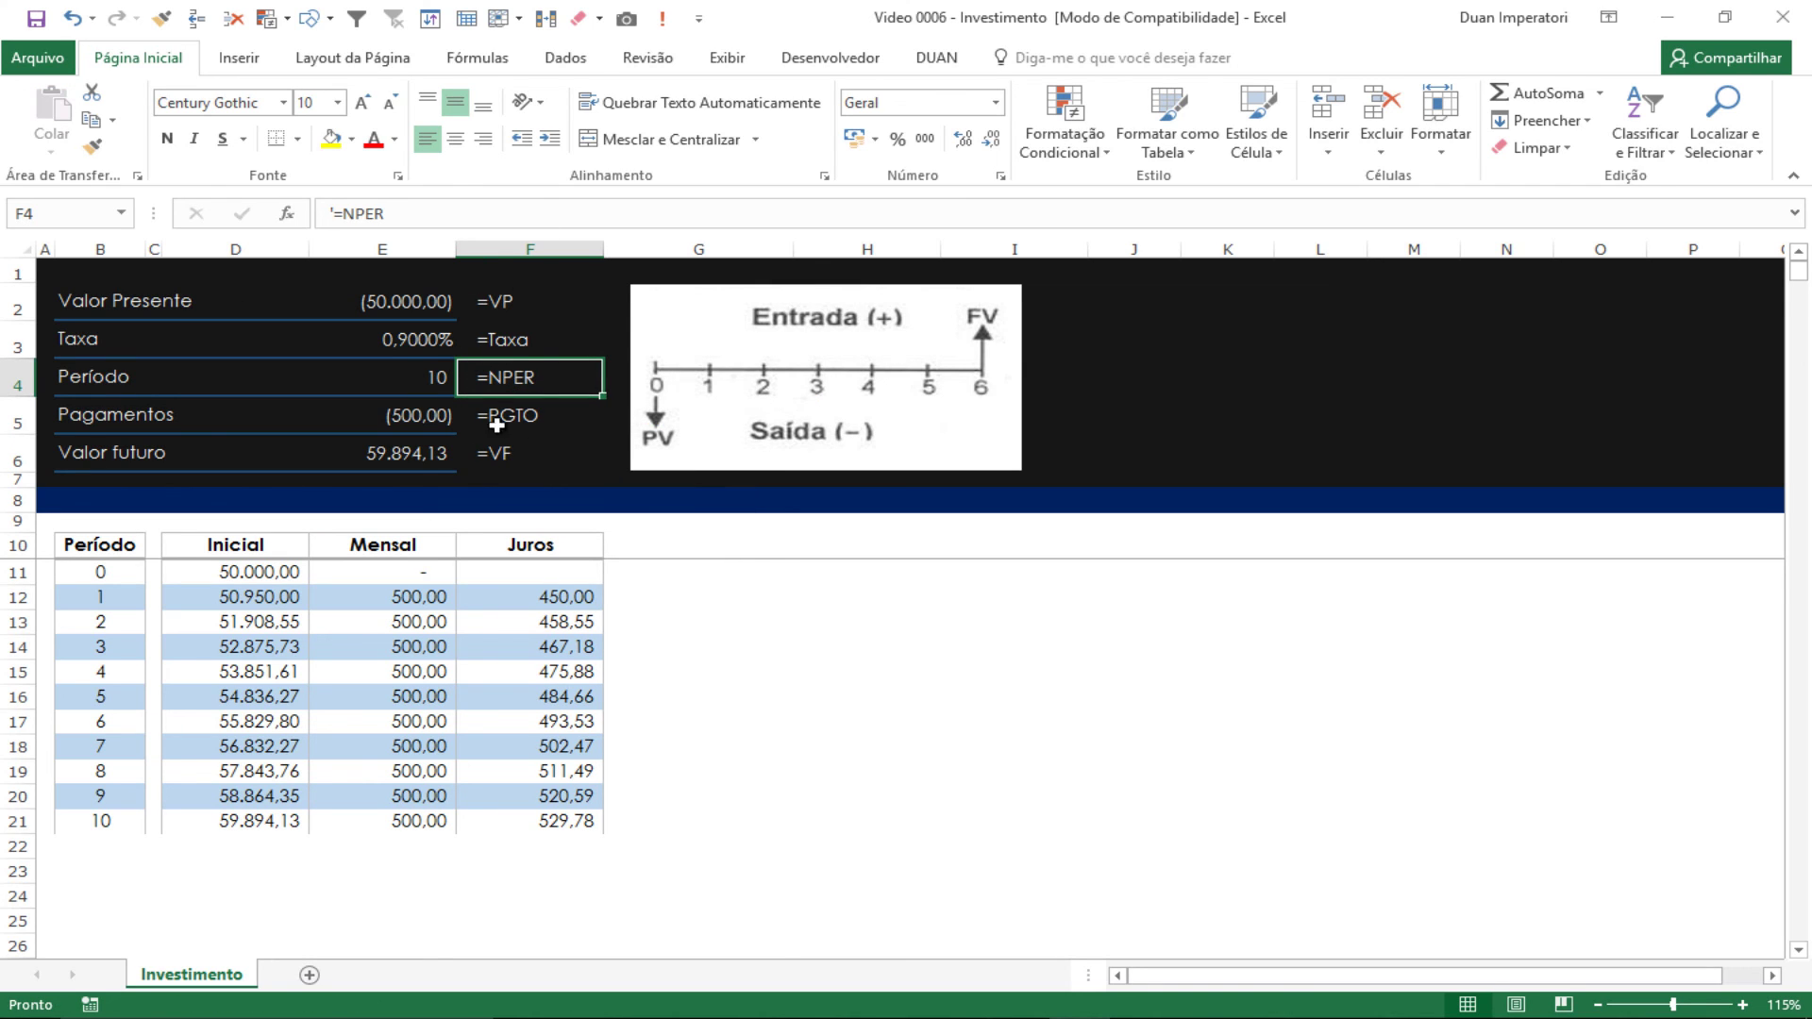